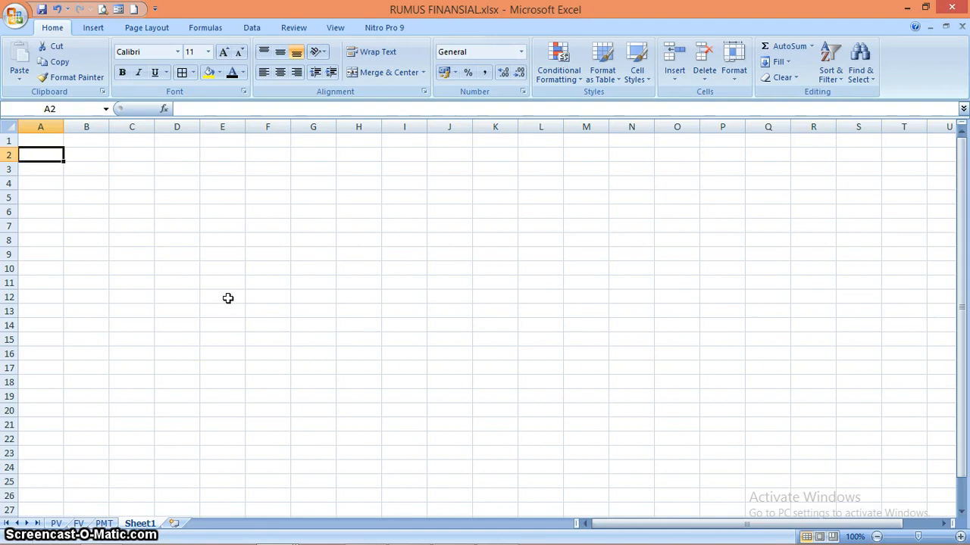
Review the loan instalment table on the PMT sheet and return to the empty Sheet1
click(104, 524)
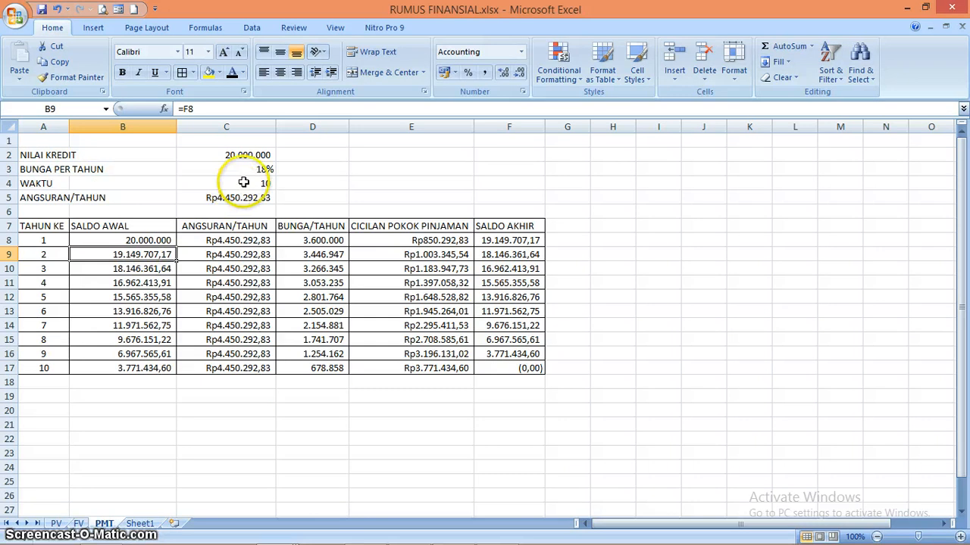
click(243, 183)
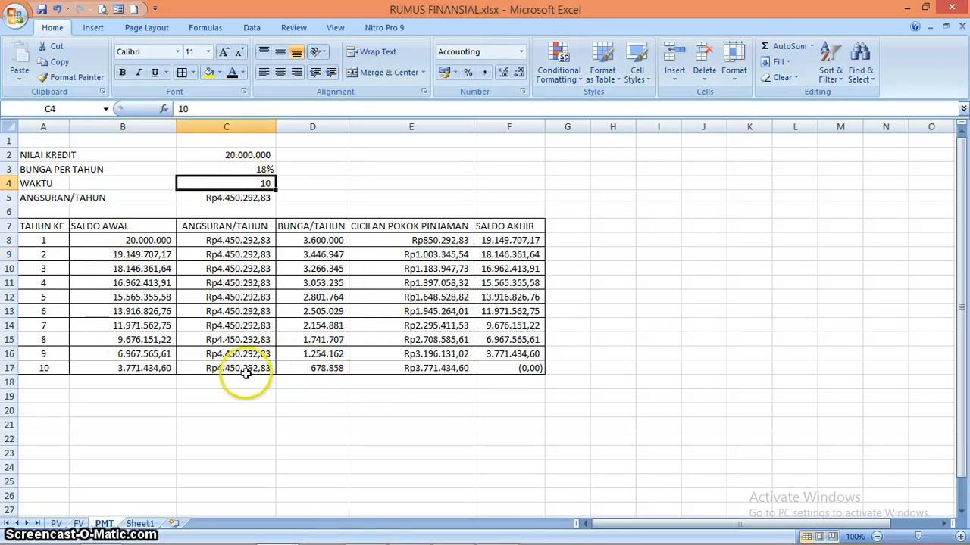
click(141, 522)
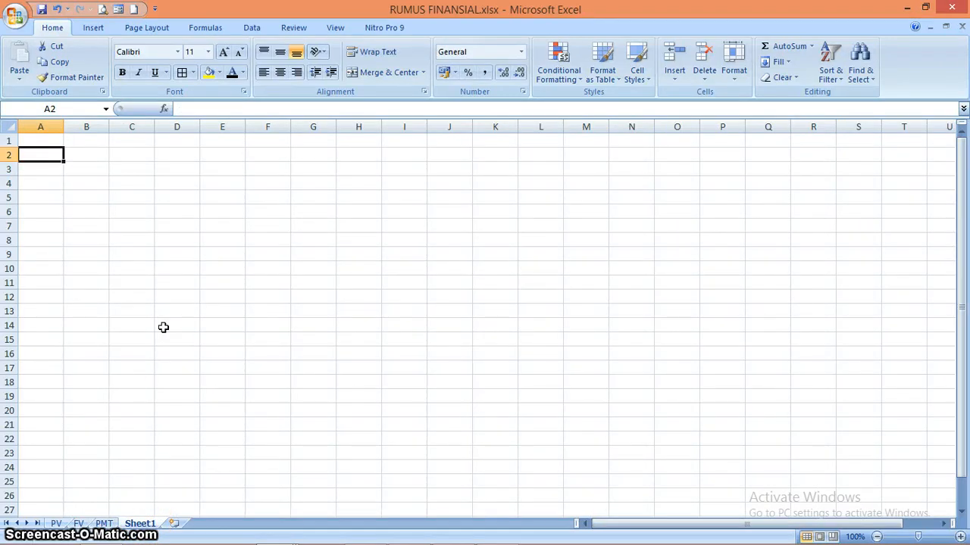
Enter the title MENGHITUNG PENYUSUTAN in cell A2 of Sheet1
text(m)
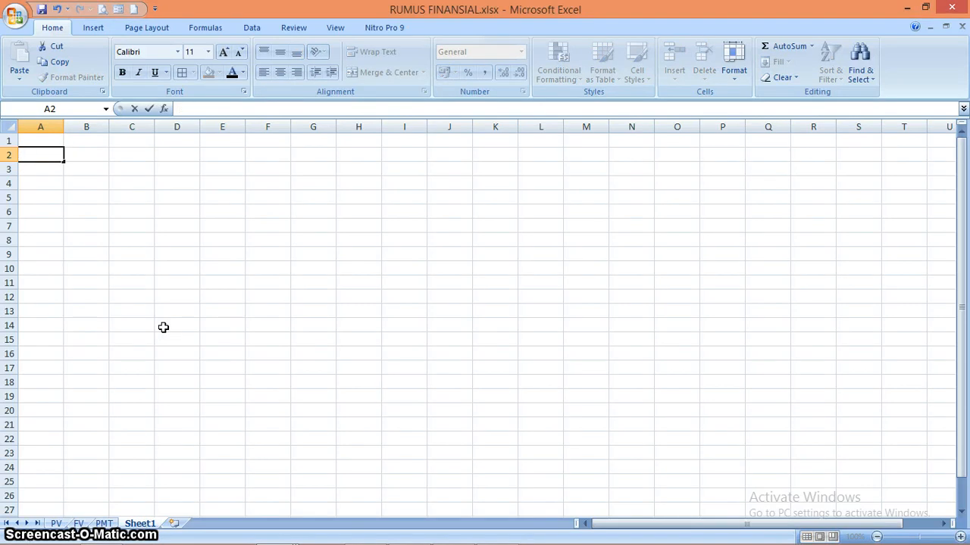
text(ENGHITUNG PENYUS)
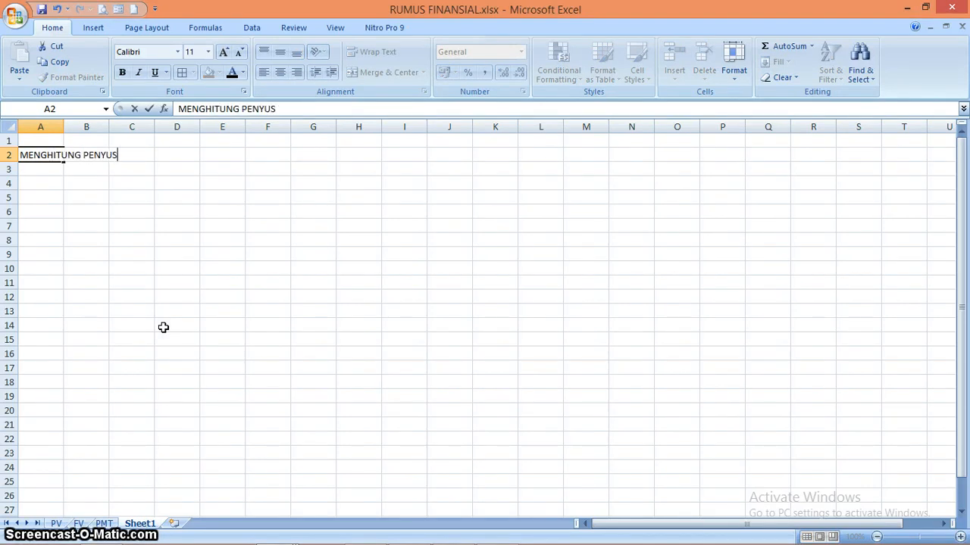
text(UTAN)
key(Return)
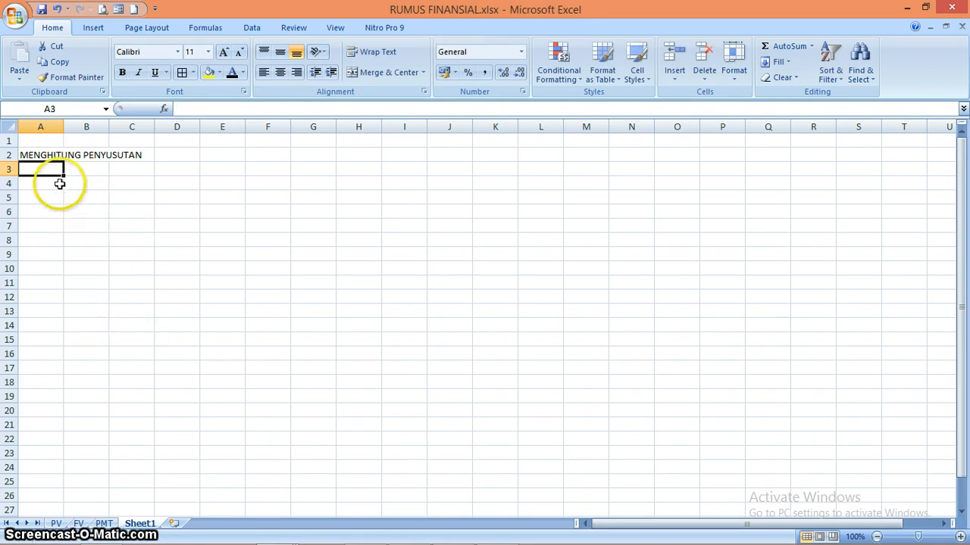
Enter the heading RUMUS FUNGSI SLN (METODE GARIS LURUS) in cell A4
click(41, 183)
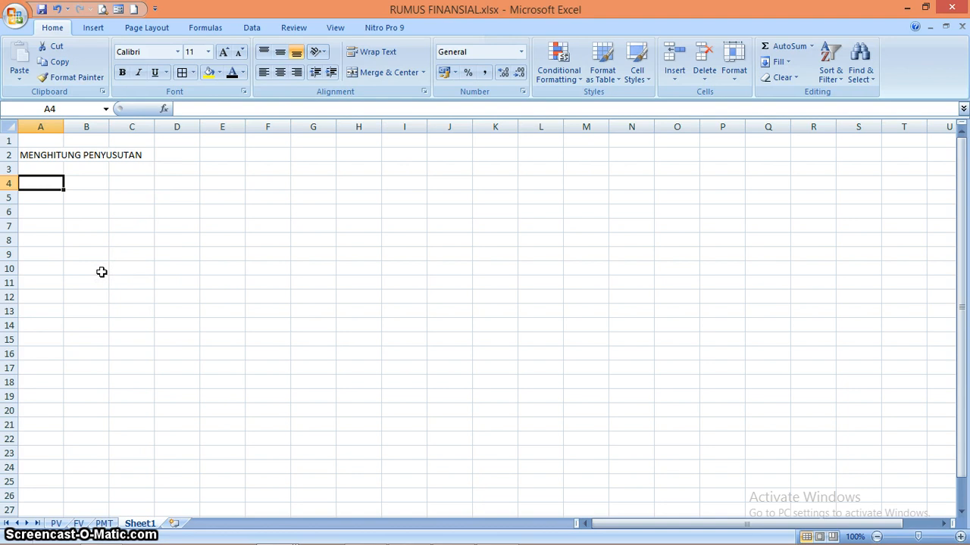
text(RUMUS F)
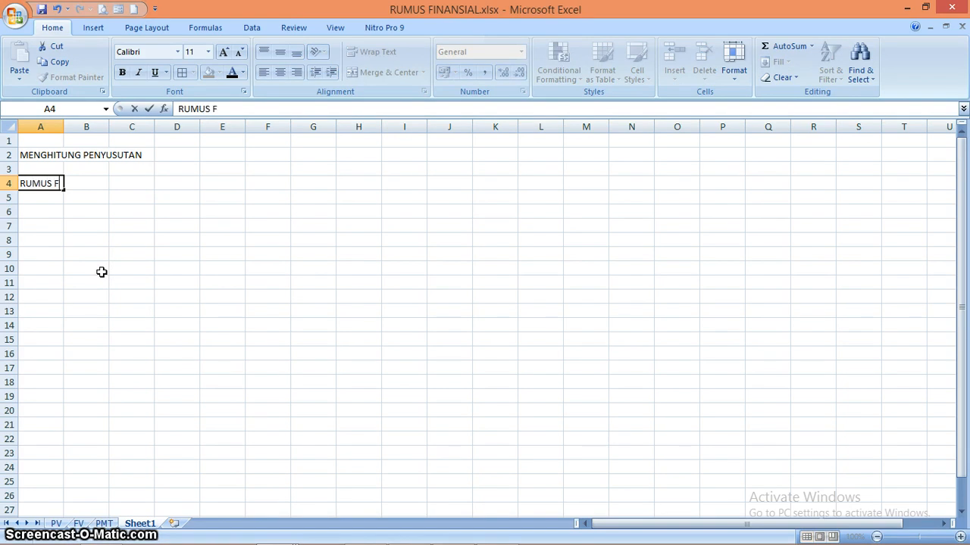
text(UNGSI SLN ()
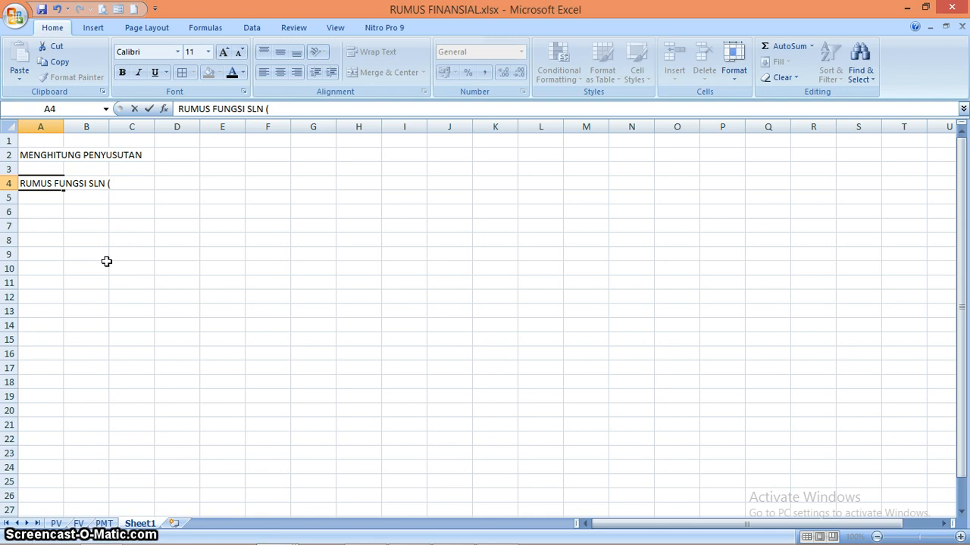
text(METODE GARIS LURUS)
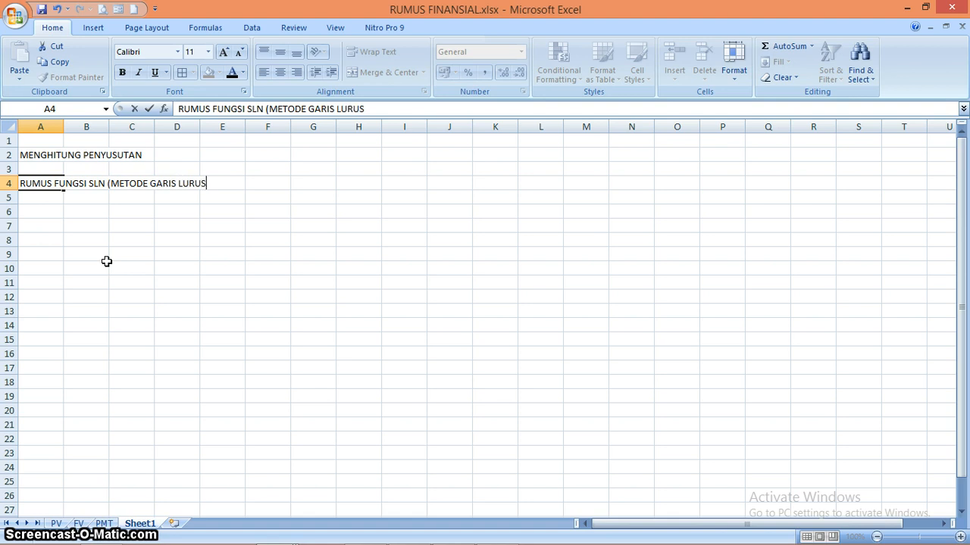
text())
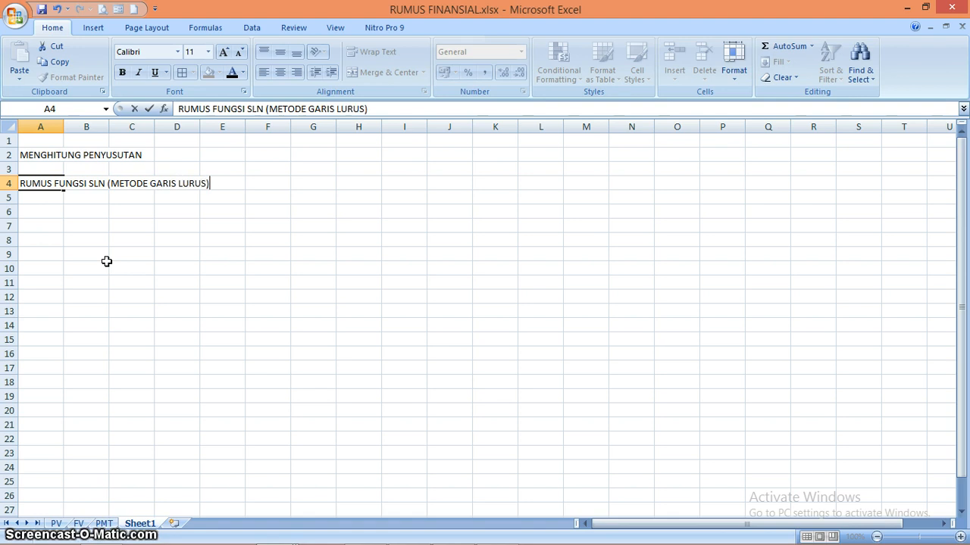
click(83, 220)
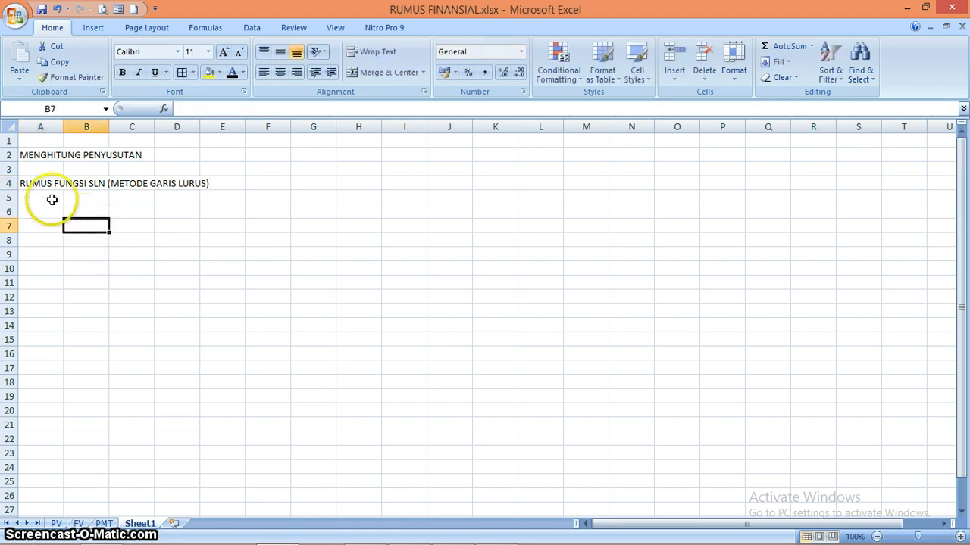
From cell A6, look up the SLN function in the Financial category, view its arguments, and cancel without inserting it
click(51, 200)
click(46, 213)
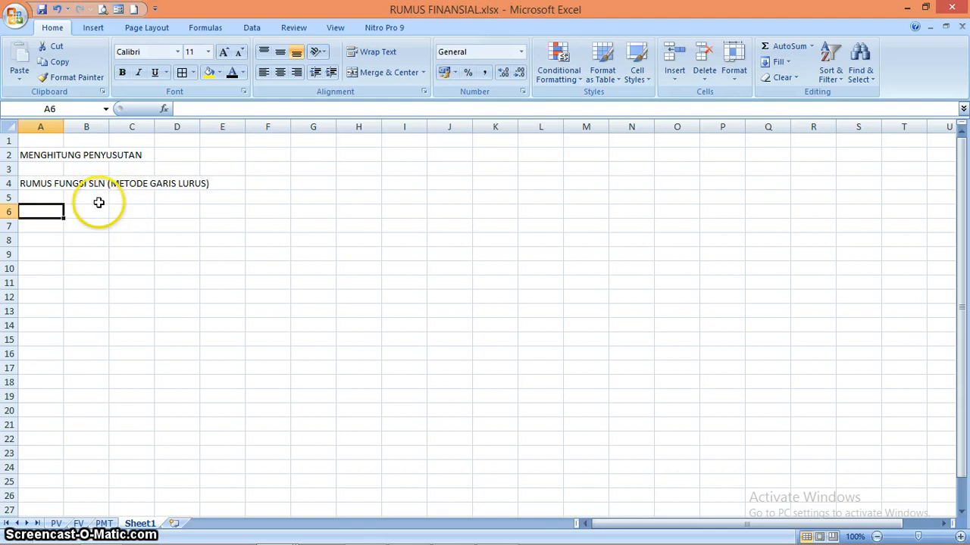
click(165, 109)
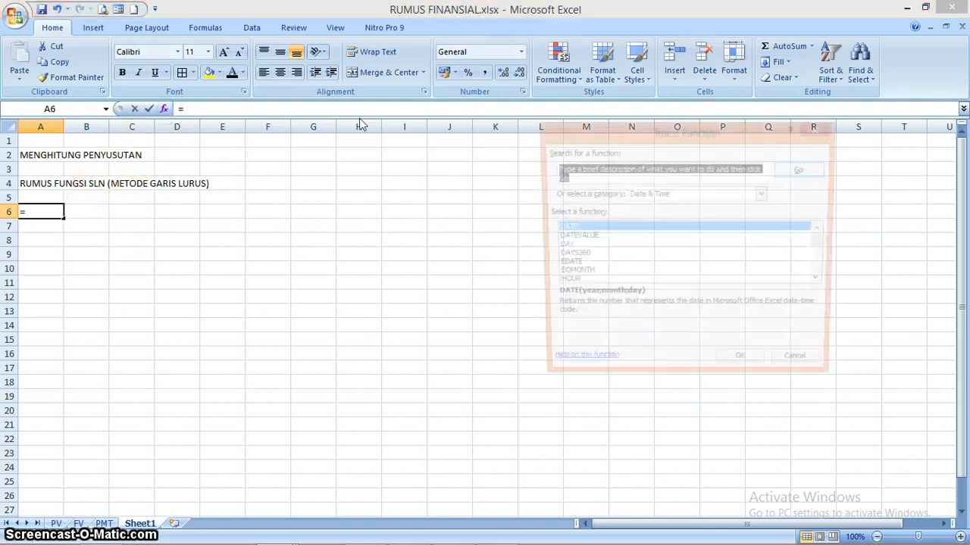
click(767, 194)
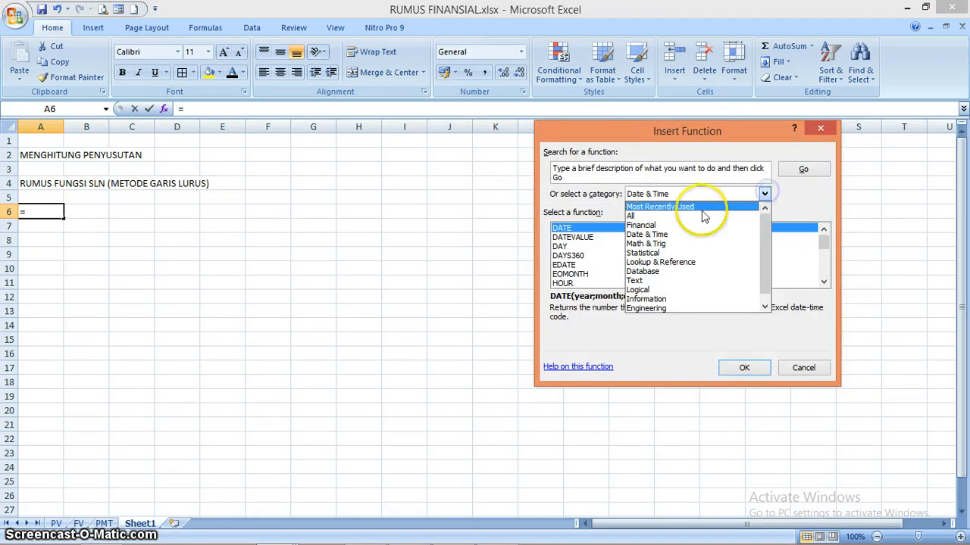
click(690, 225)
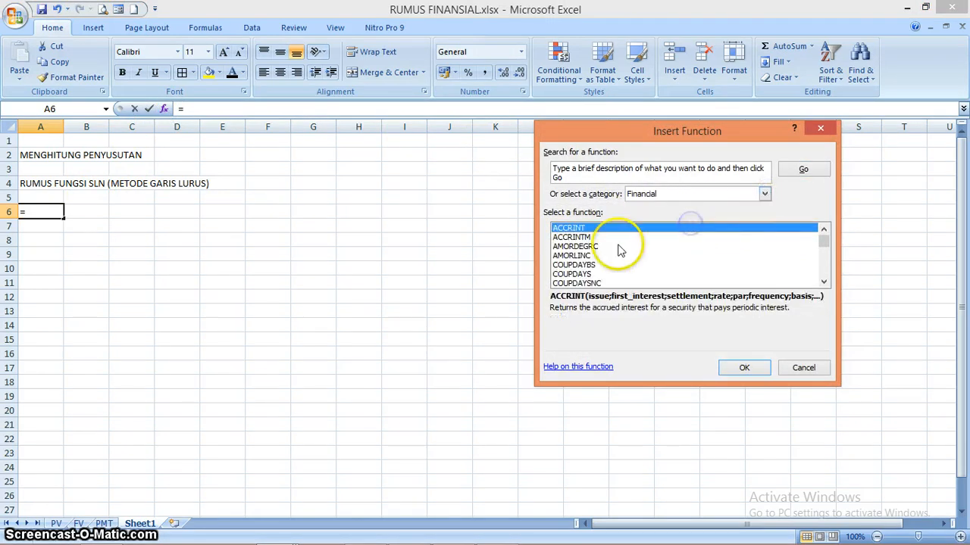
click(824, 282)
click(823, 282)
click(823, 282)
click(823, 282)
click(823, 282)
click(824, 282)
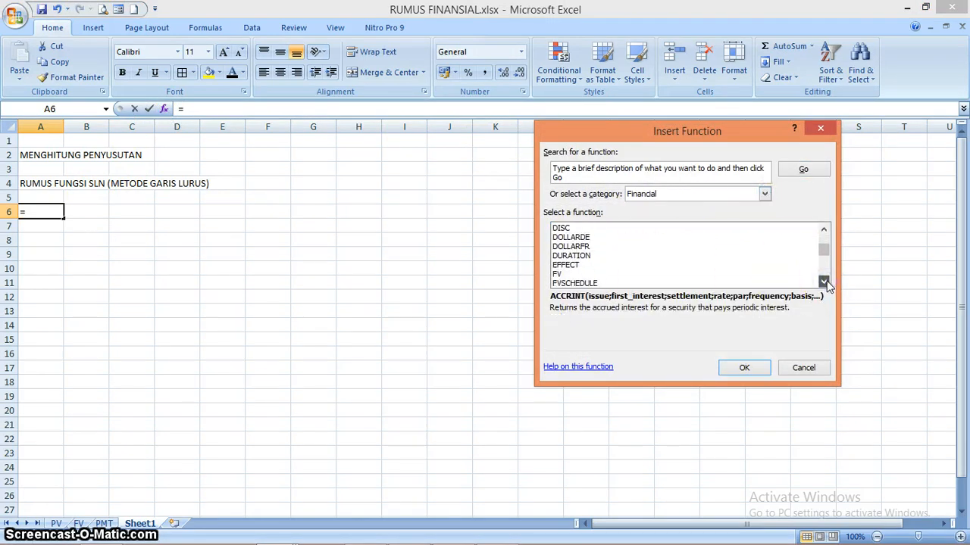
click(825, 283)
click(825, 282)
click(825, 283)
click(823, 282)
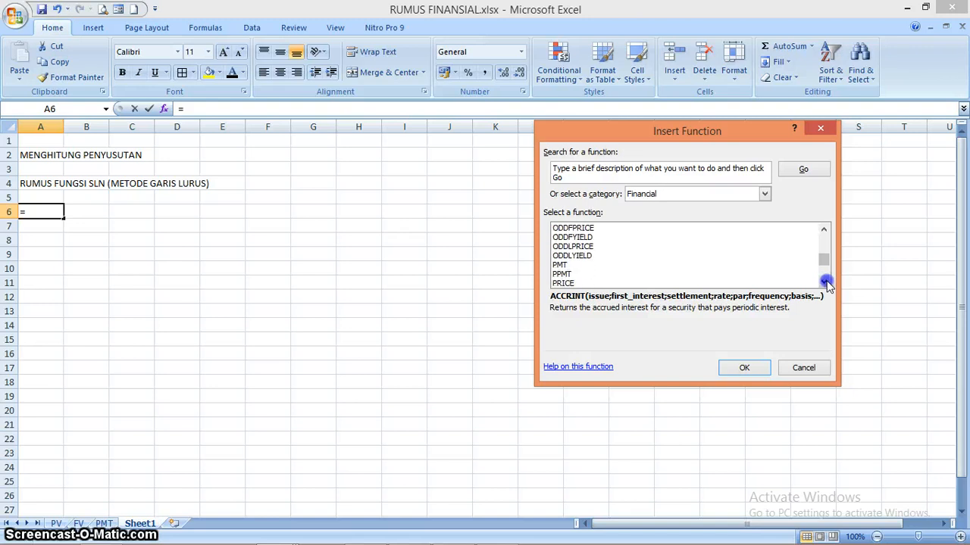
click(823, 281)
click(824, 282)
click(824, 281)
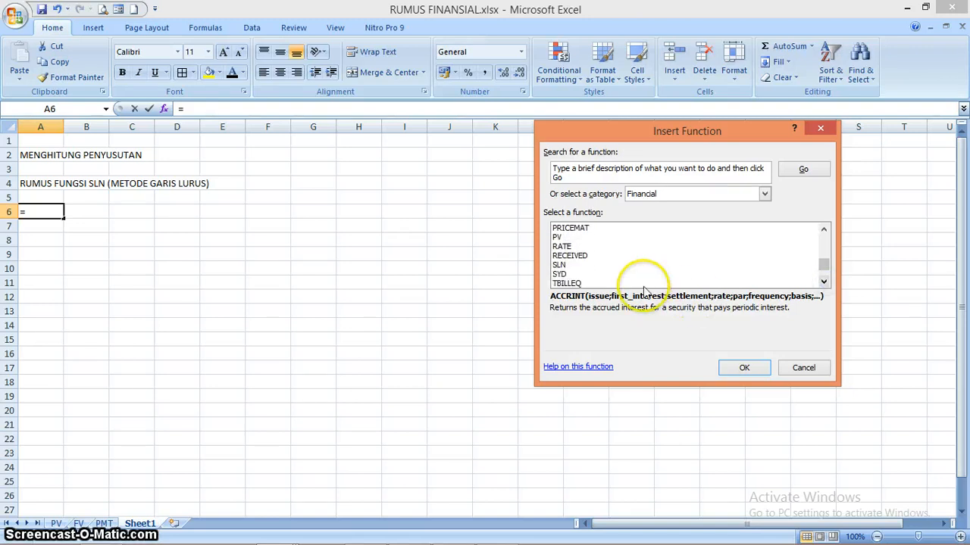
click(559, 265)
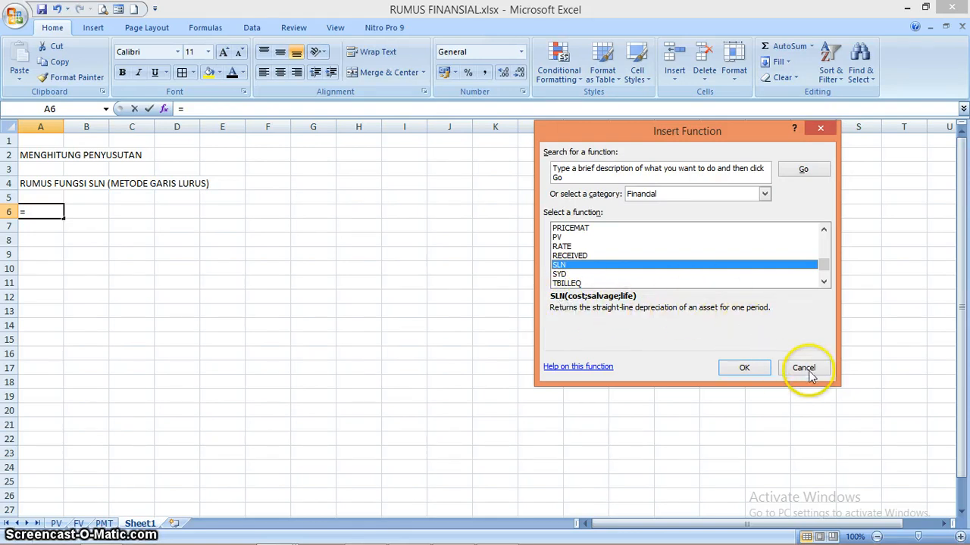
click(763, 370)
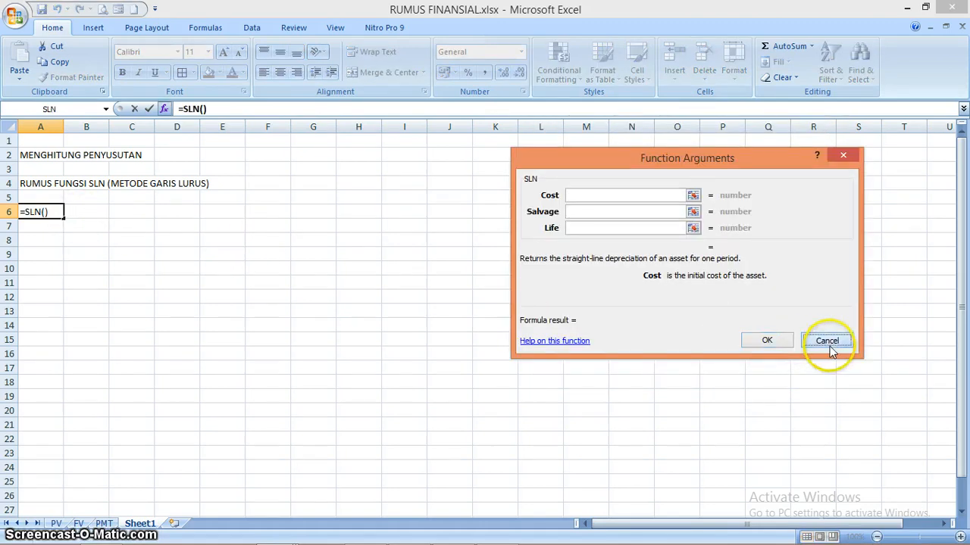
click(827, 342)
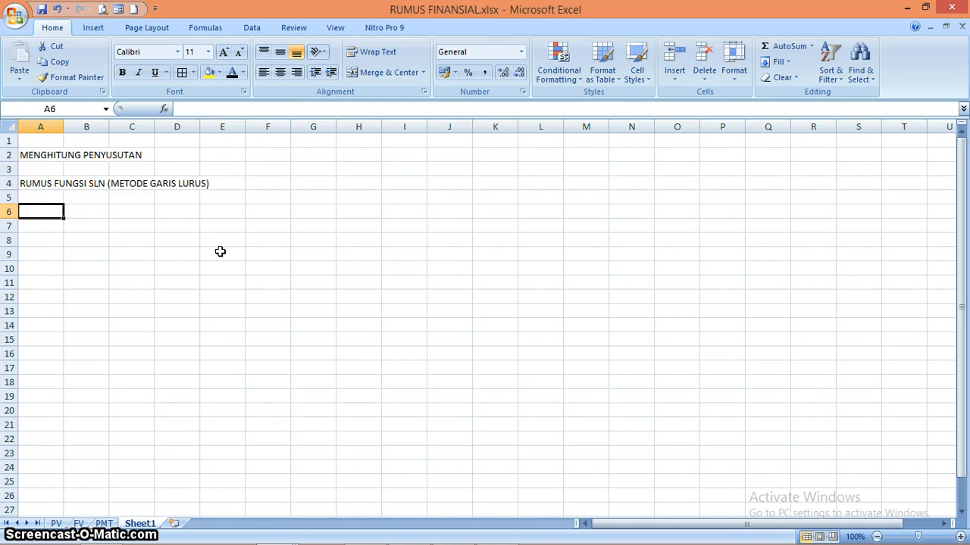
Enter the labels HARGA PEROLEHAN, NILAI RESIDU and UMUR EKONOMIS in cells A6 to A8
text(HARGA PEROLEHAN)
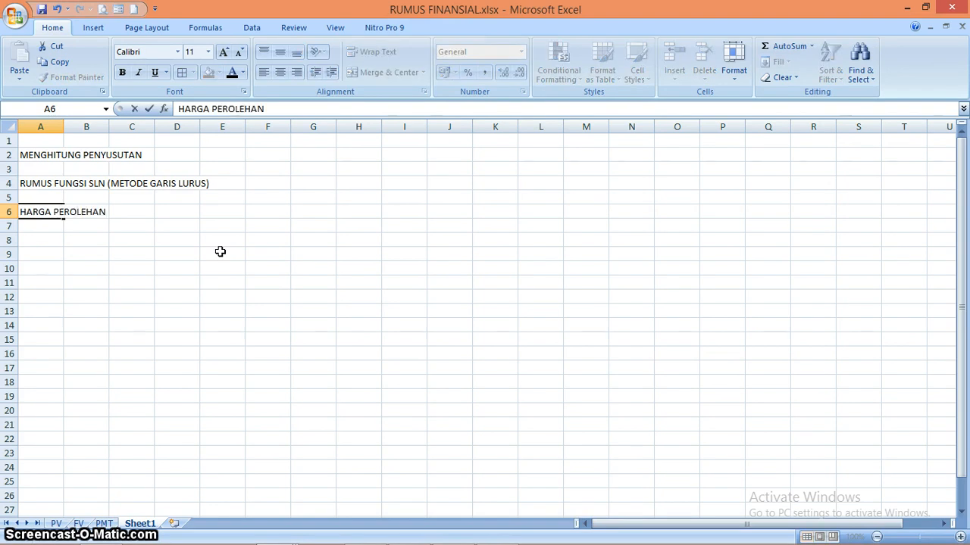
key(Return)
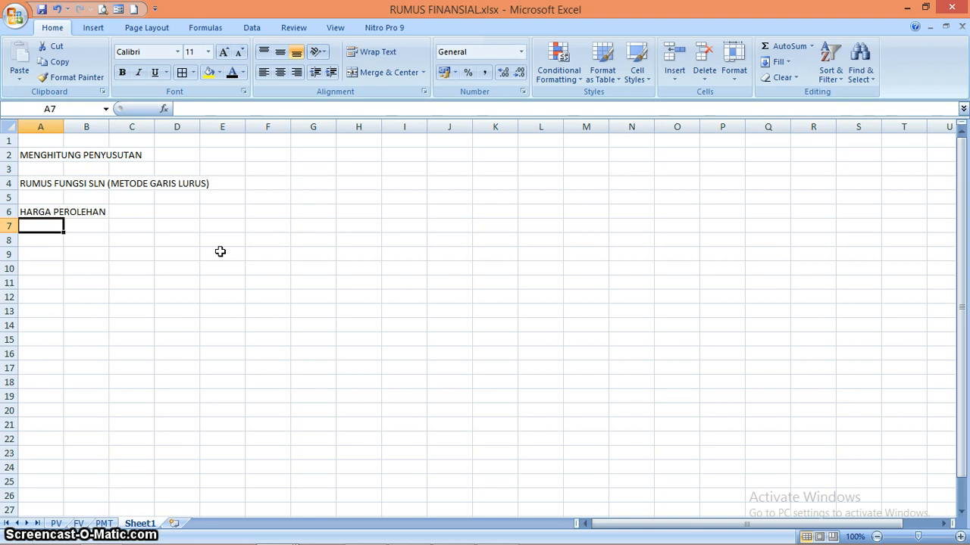
text(NILAI RESIDU)
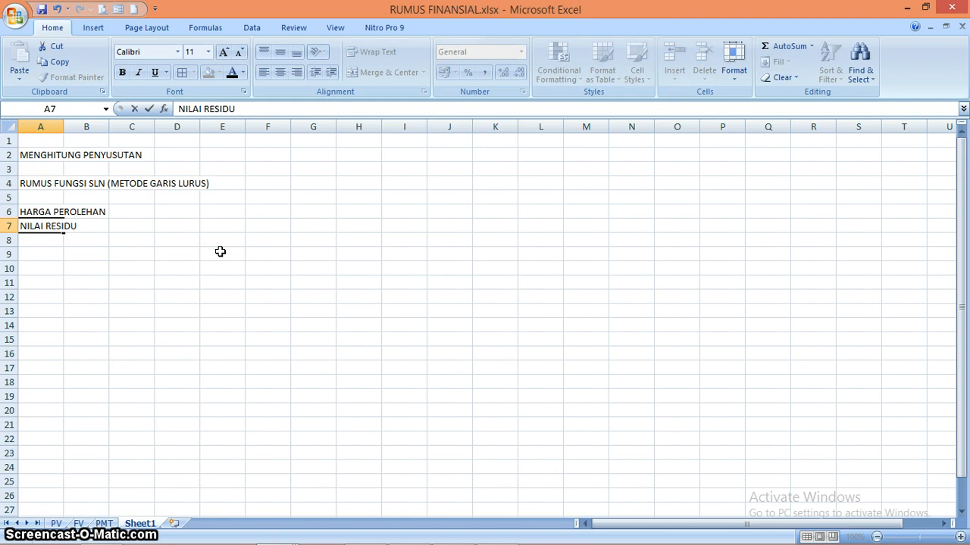
key(Return)
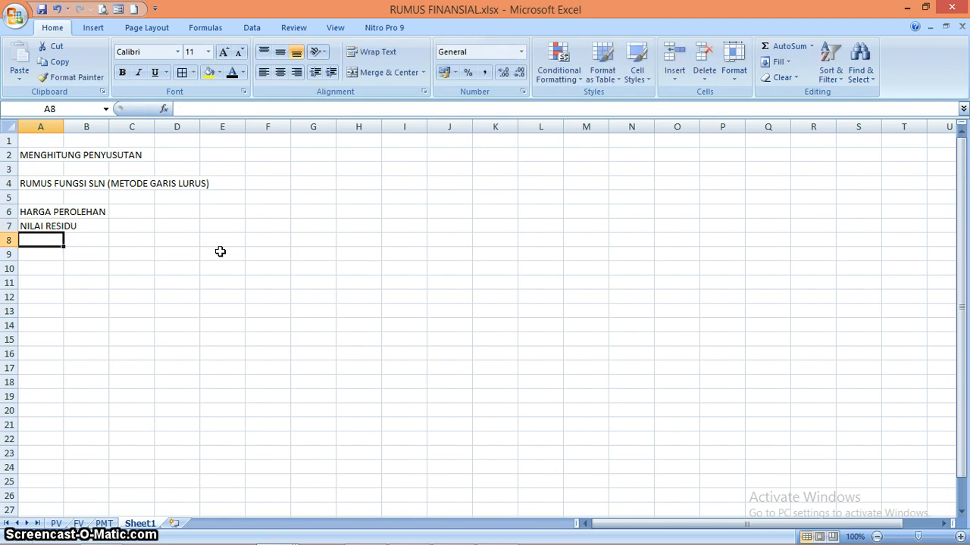
text(UMUR EKONOMIS)
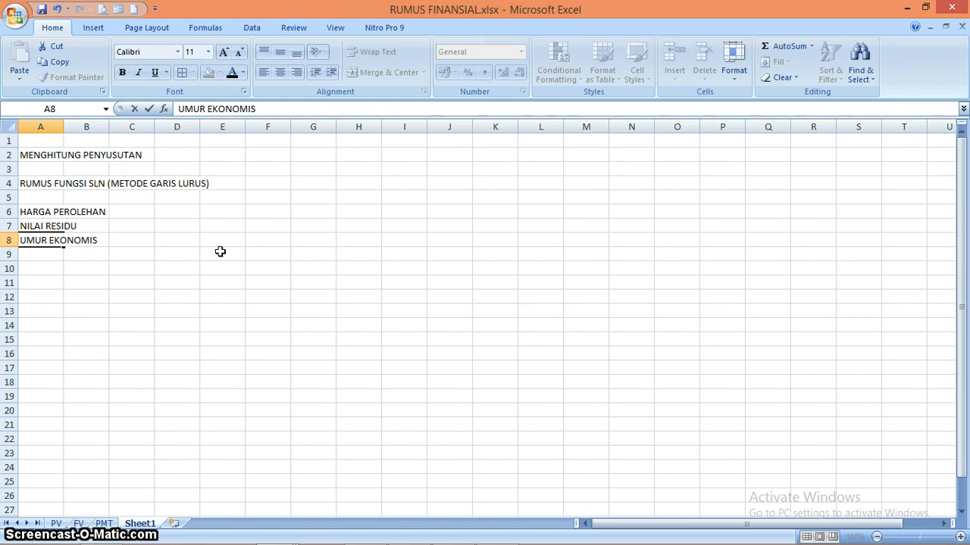
key(Return)
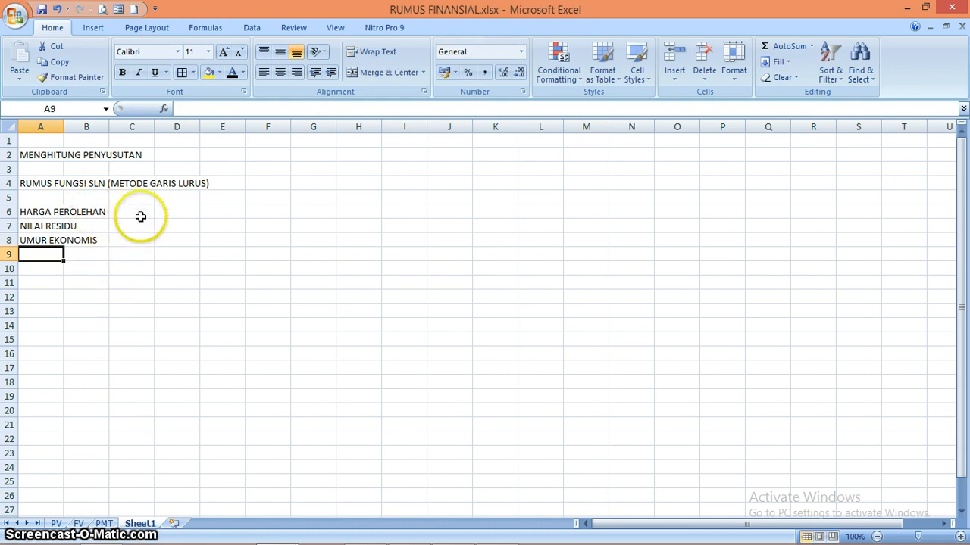
Narrow column A to about two thirds of its width
click(143, 239)
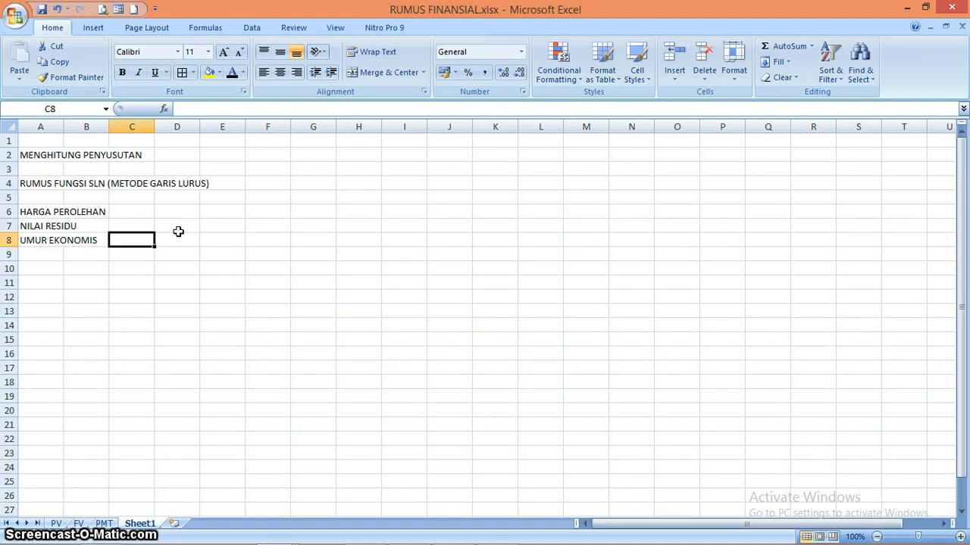
click(78, 292)
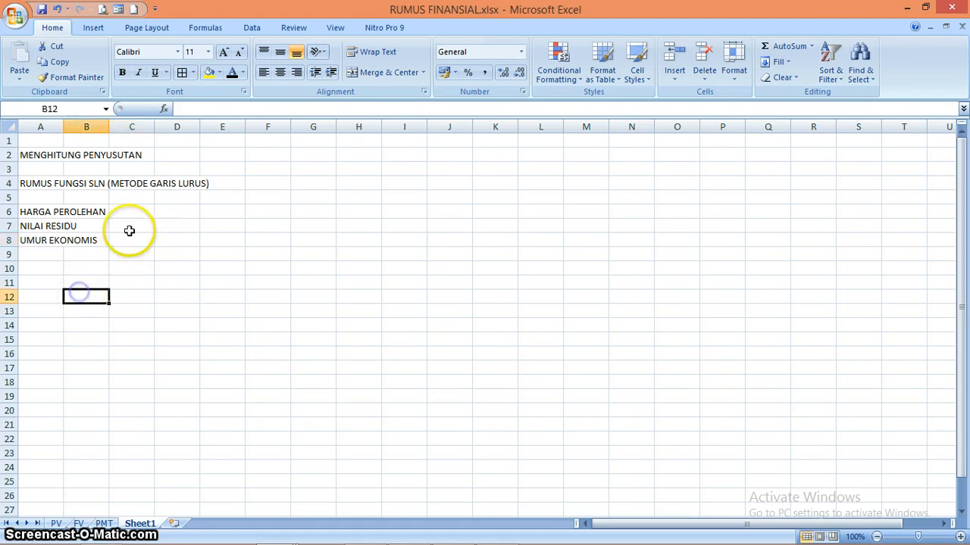
click(144, 211)
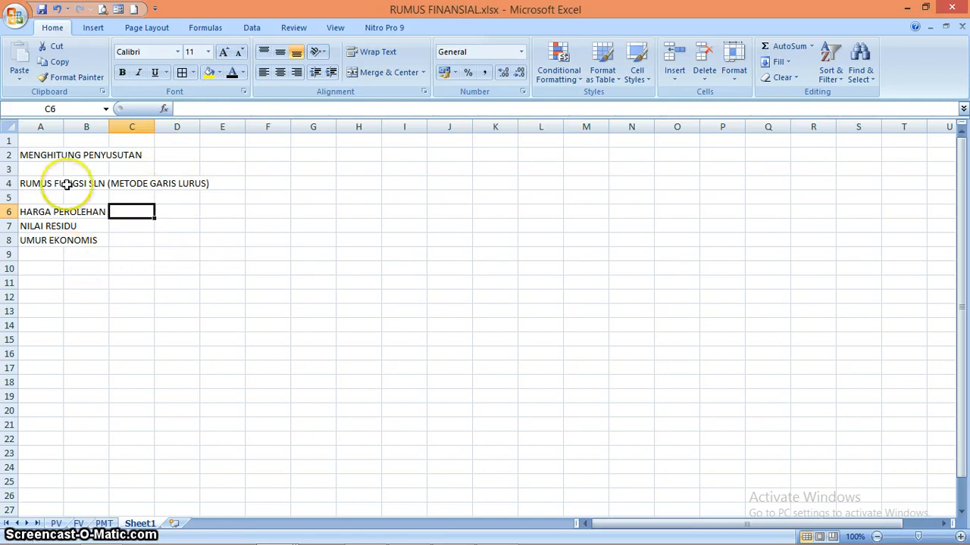
drag(63, 128, 48, 129)
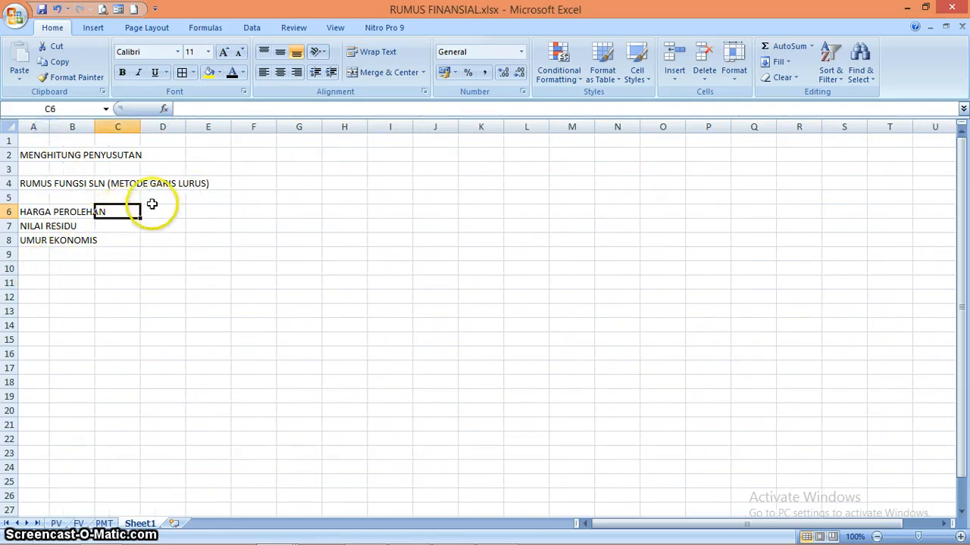
Enter the table headings NO, PENYUSUTAN, AKUMULASI PENYUSUTAN and NILAI SISA in cells A10 to D10
click(41, 268)
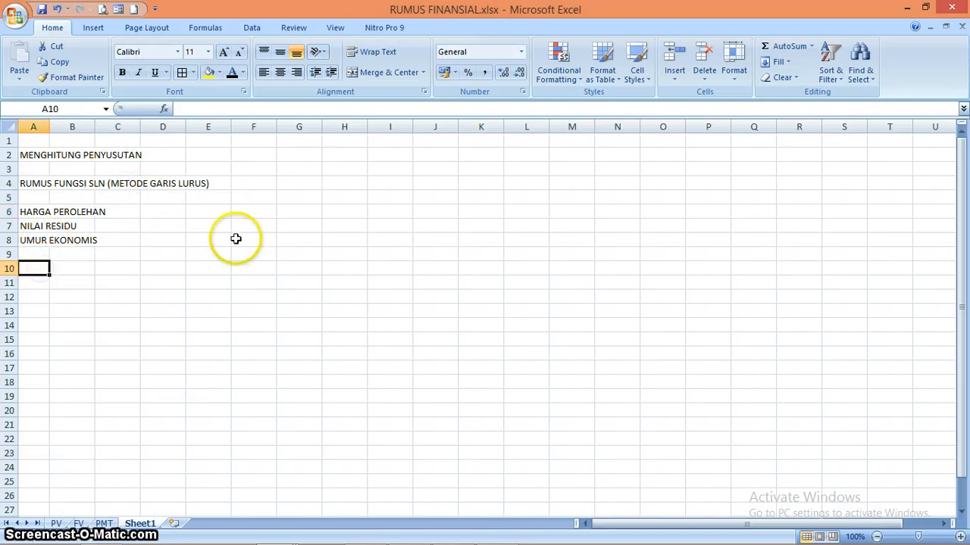
text(NO)
key(Tab)
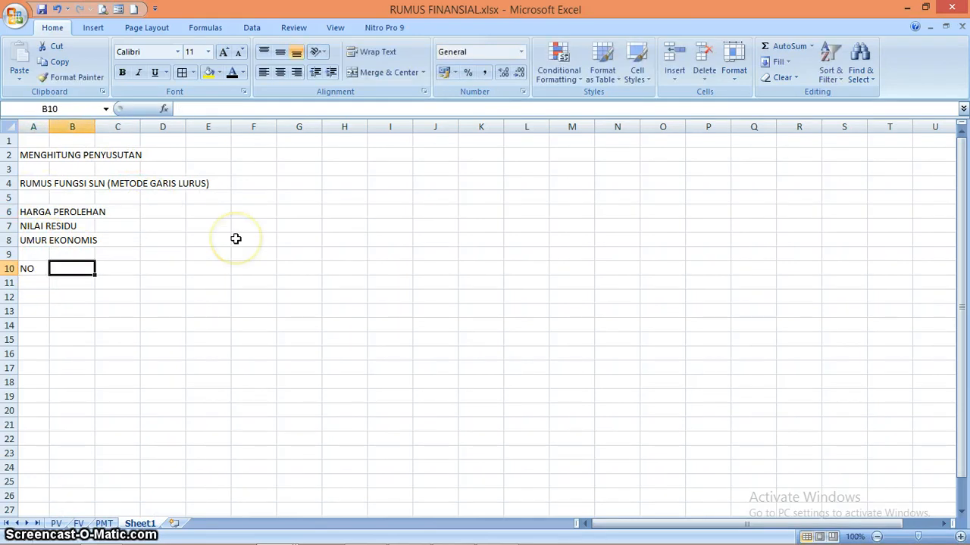
text(PEN)
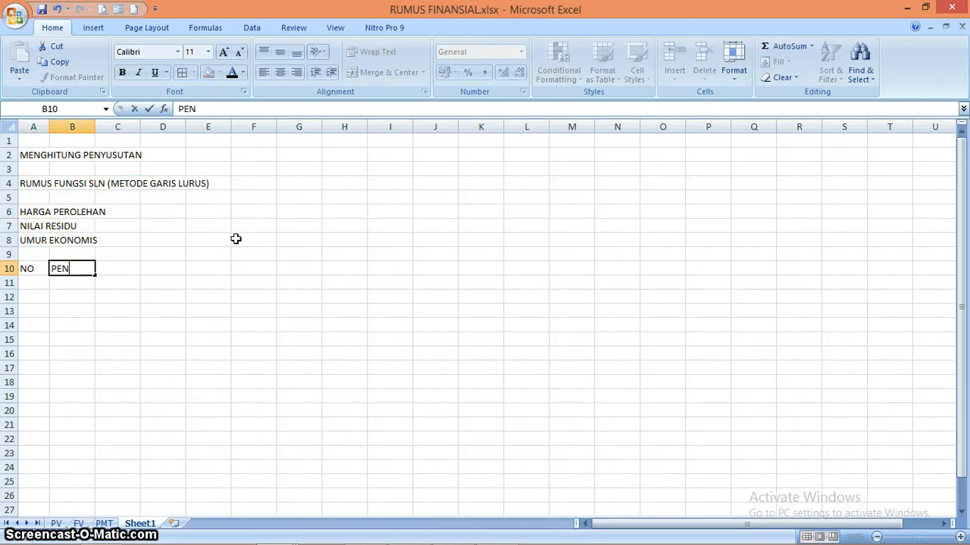
text(YUSUTAN)
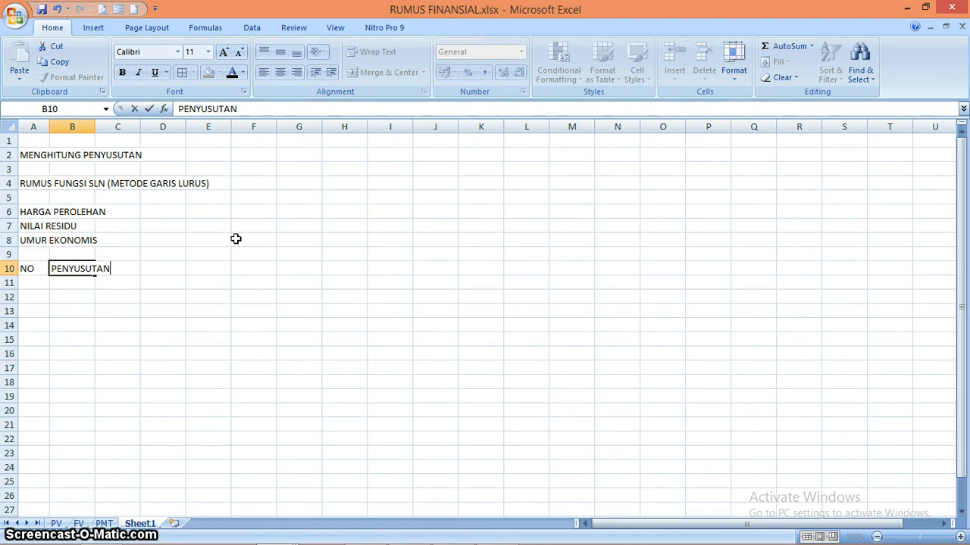
key(Tab)
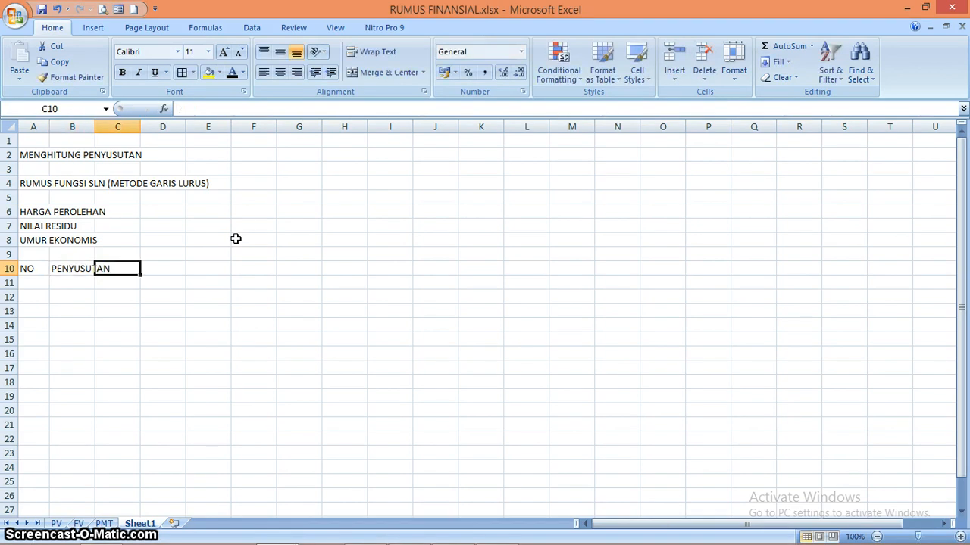
text(AKU)
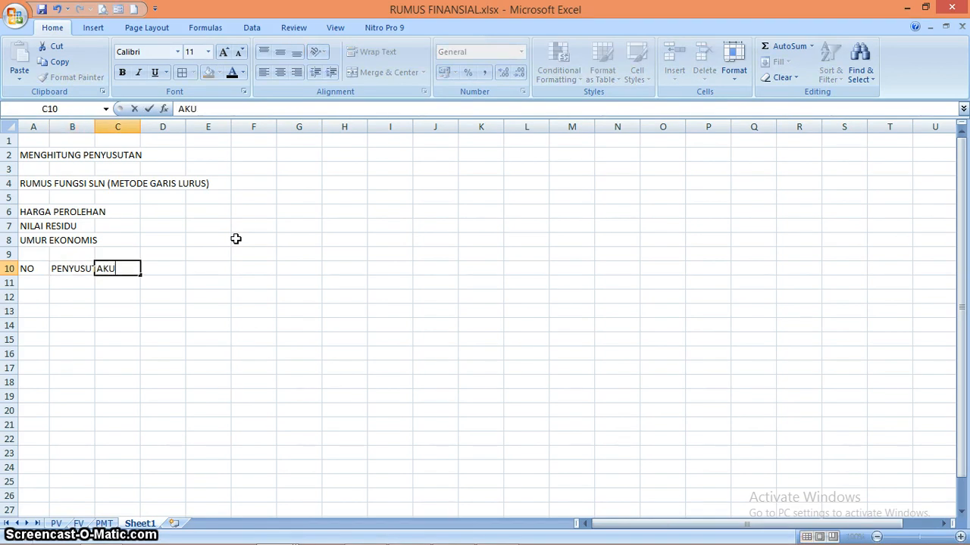
text(MULASI PENYUSUTAN)
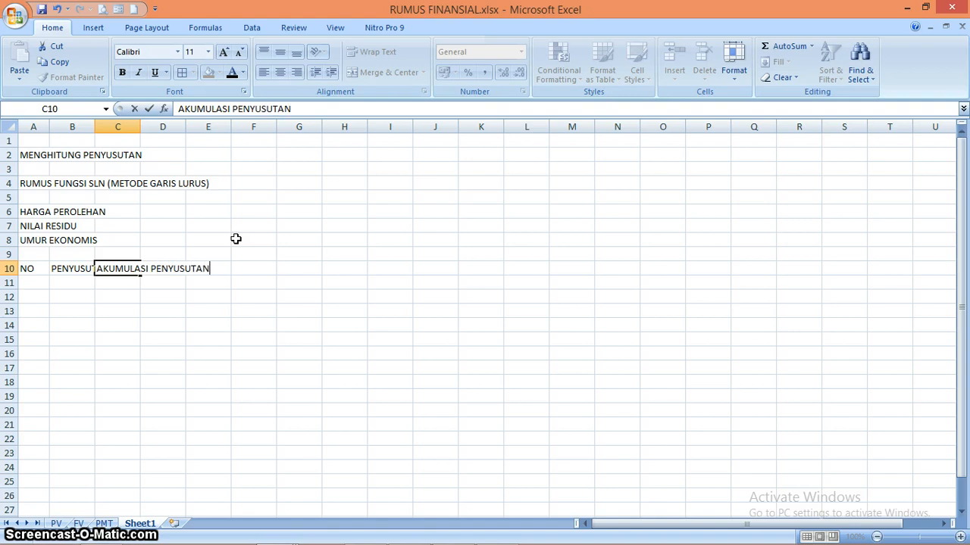
key(Tab)
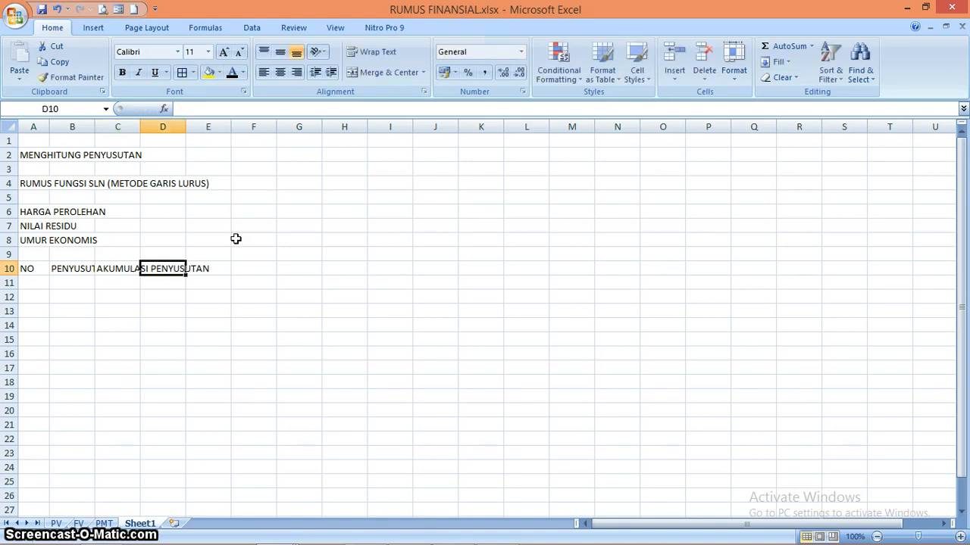
text(NIL)
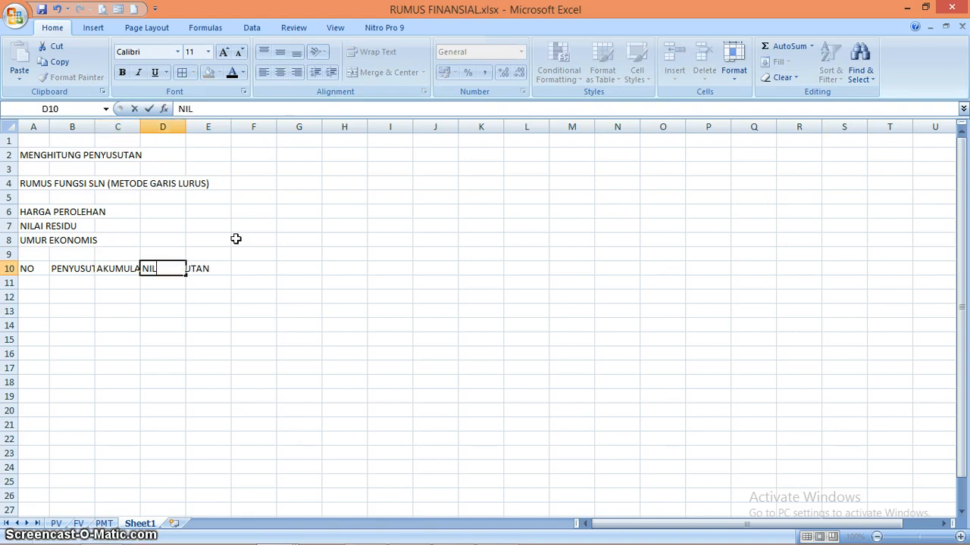
text(AI SIS)
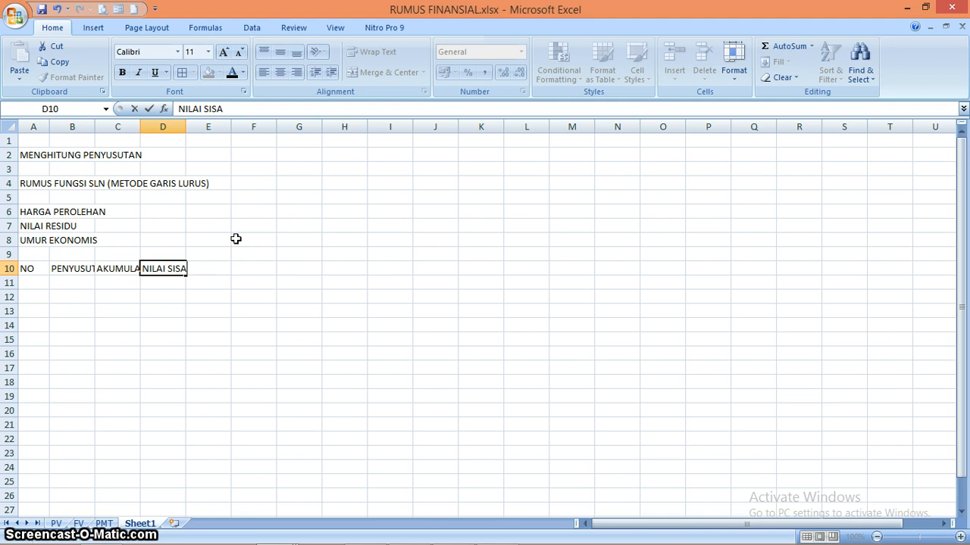
text(A)
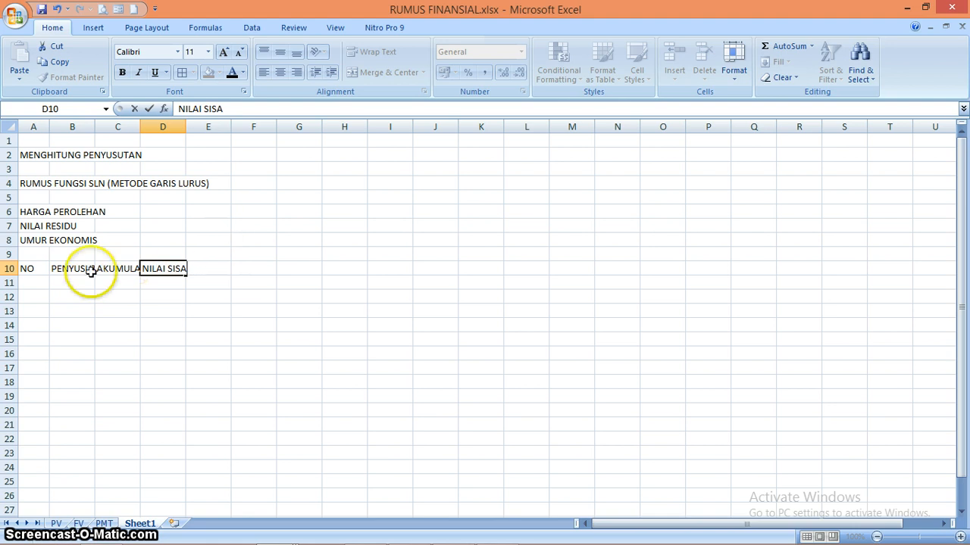
click(76, 273)
click(73, 281)
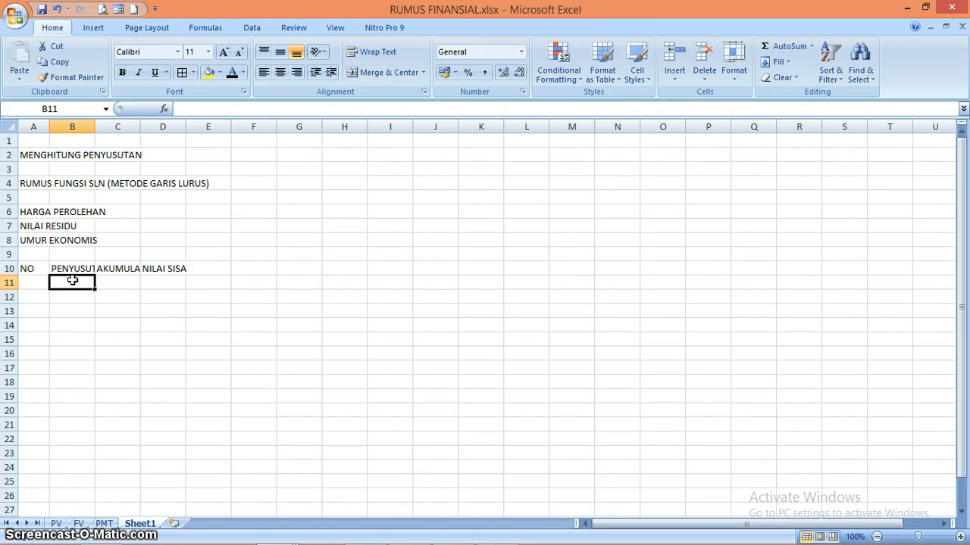
click(122, 282)
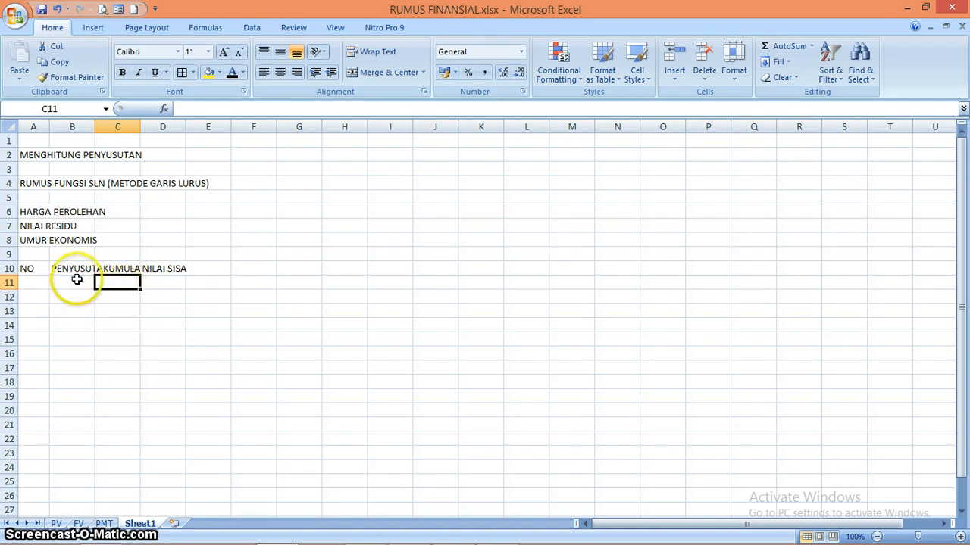
click(179, 280)
click(123, 285)
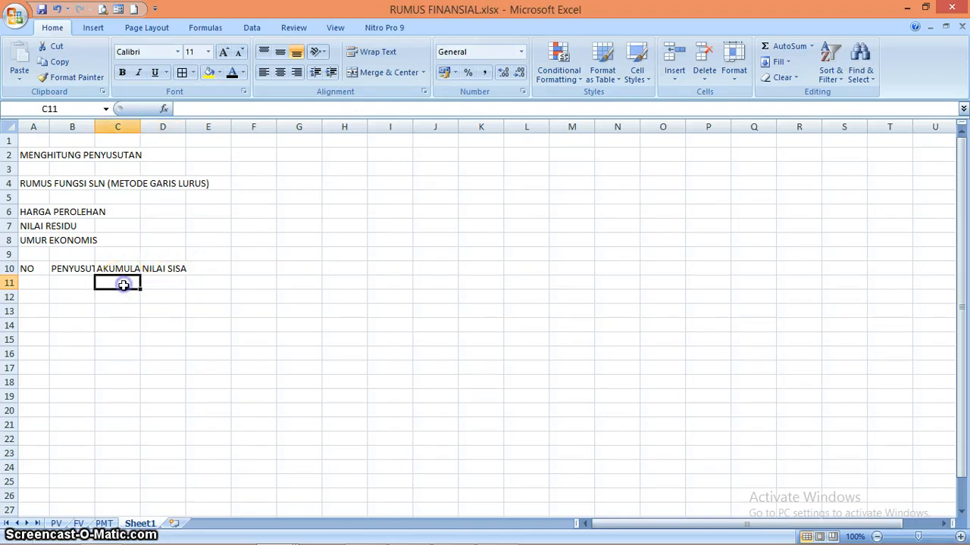
click(122, 284)
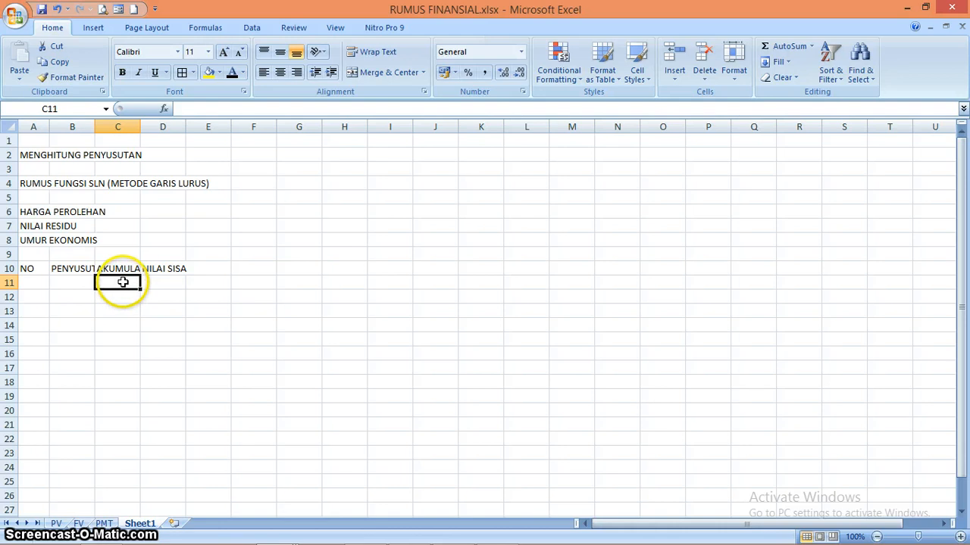
click(126, 297)
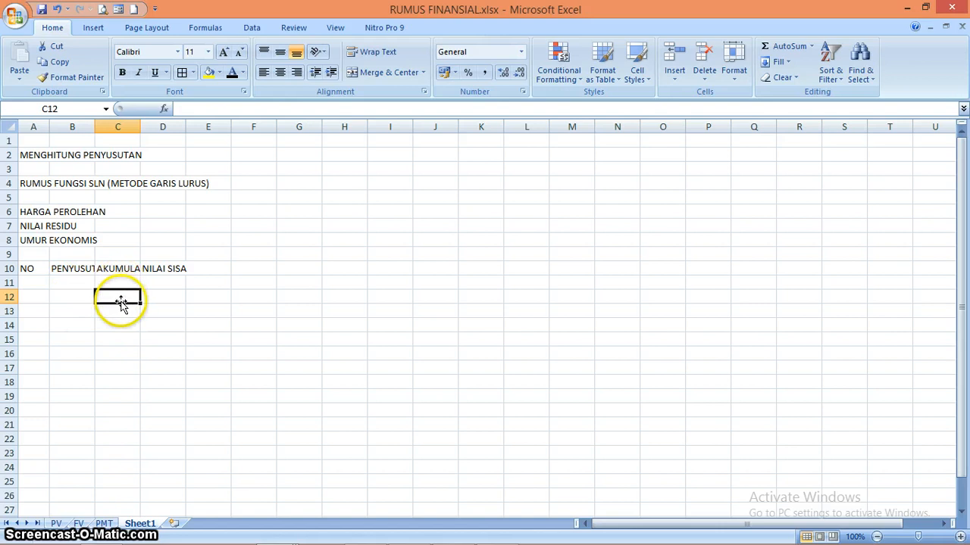
click(162, 281)
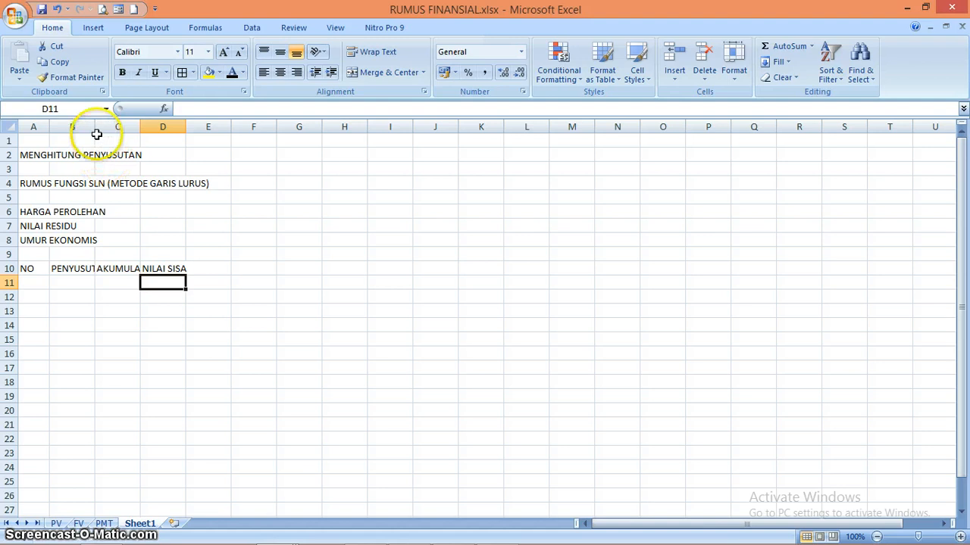
Widen columns B, C and D to about twice their width and column E slightly less
drag(95, 126, 233, 136)
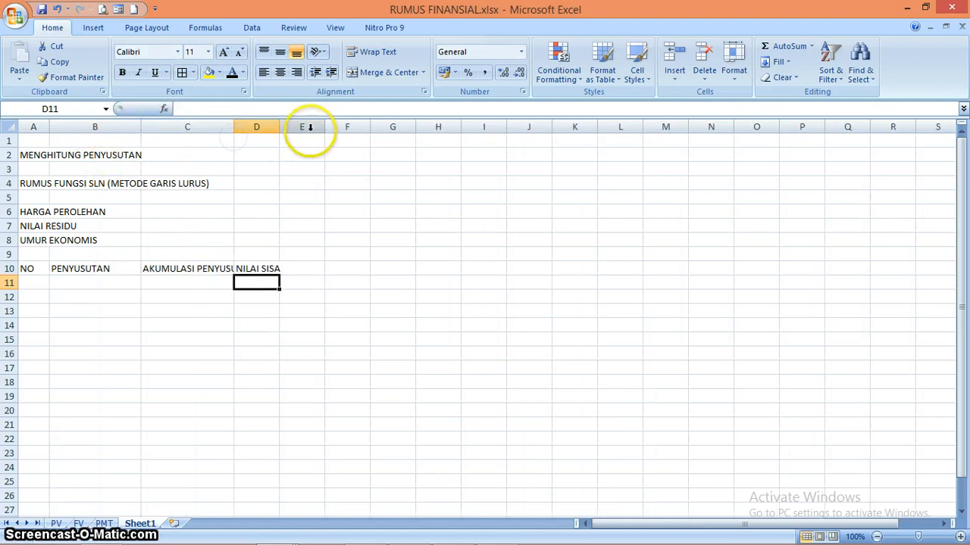
drag(324, 129, 364, 137)
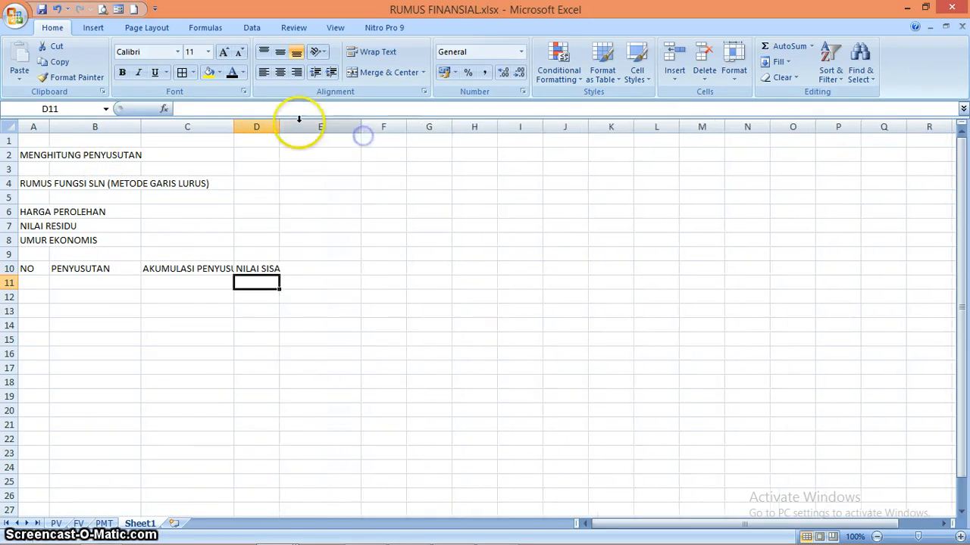
drag(279, 129, 335, 135)
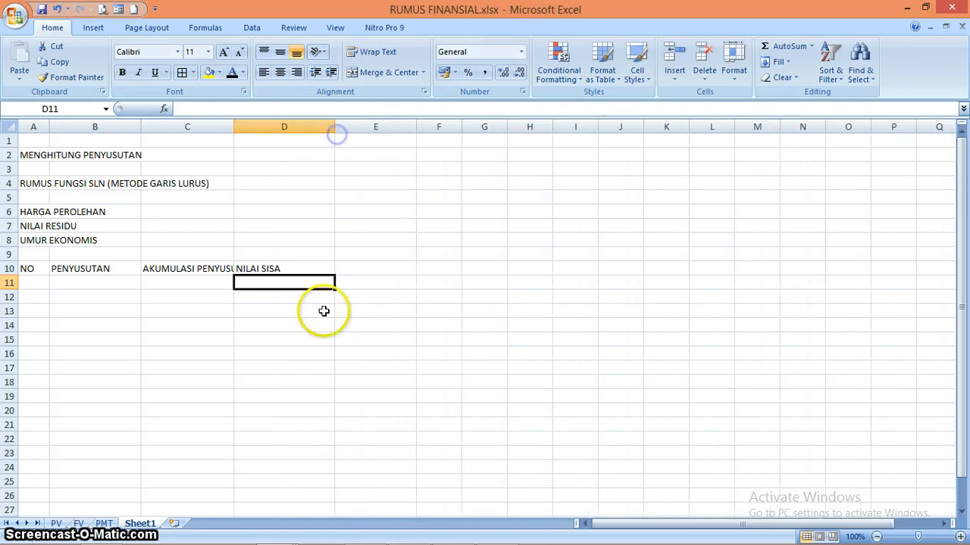
click(211, 325)
Center the table headings in A10:D10 horizontally and vertically
drag(39, 267, 264, 264)
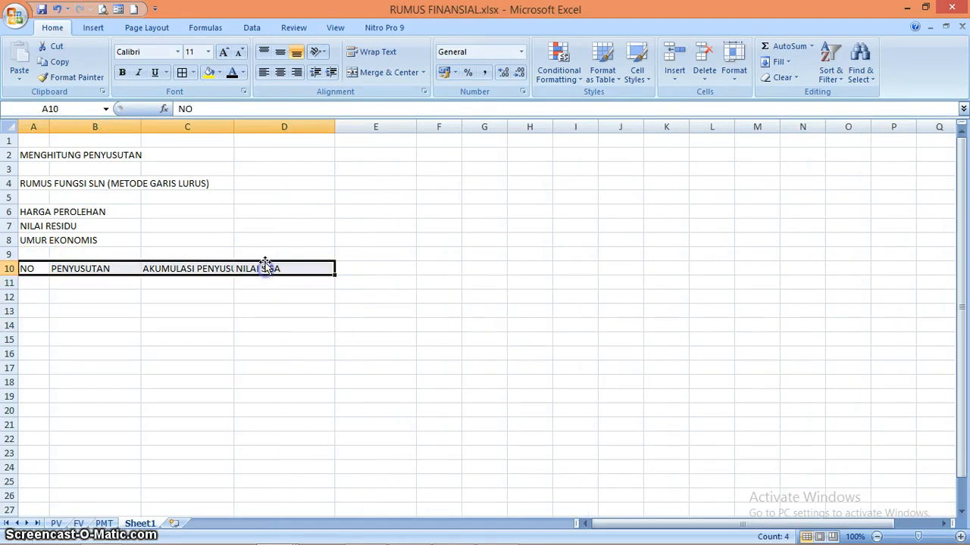
click(280, 72)
click(225, 326)
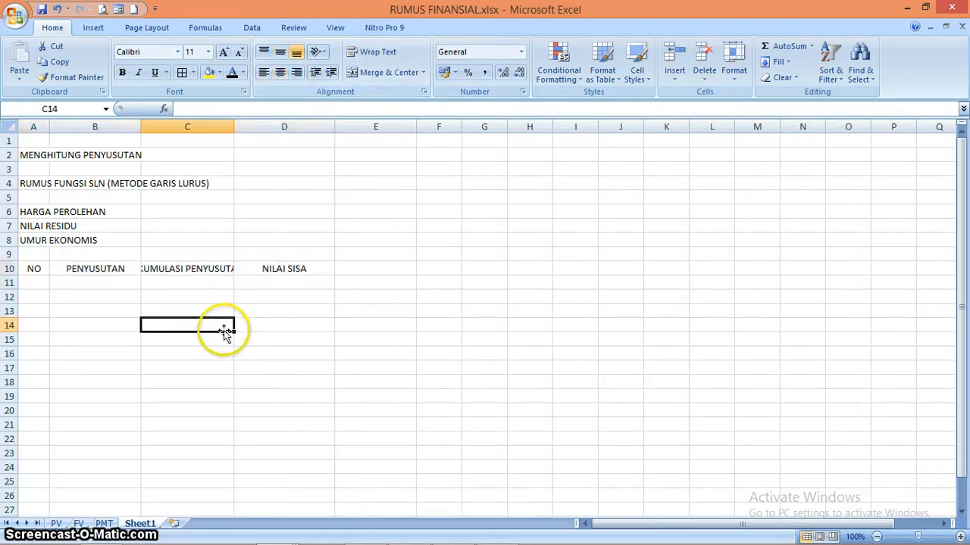
Make column C slightly wider than column B and wrap the AKUMULASI PENYUSUTAN heading in C10 onto two lines
drag(233, 121, 263, 135)
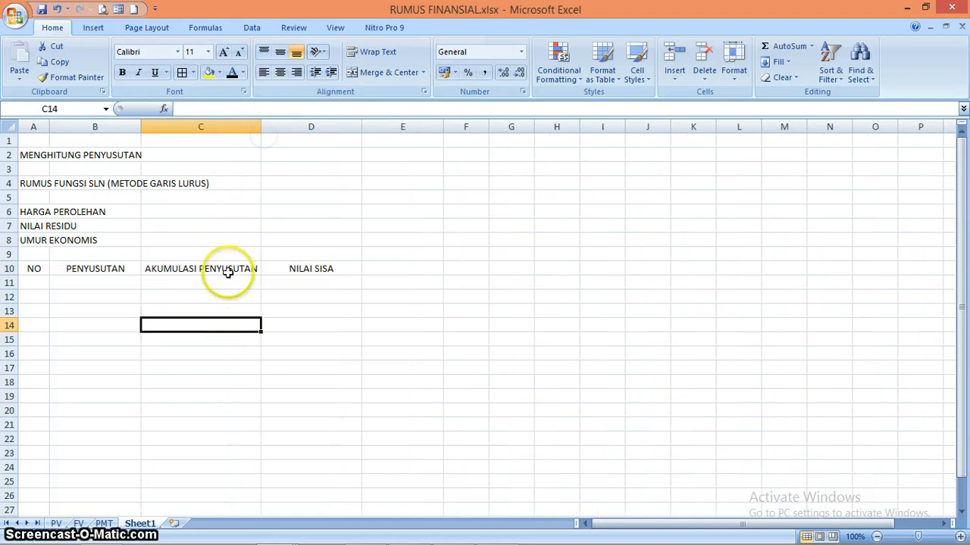
click(222, 297)
click(302, 268)
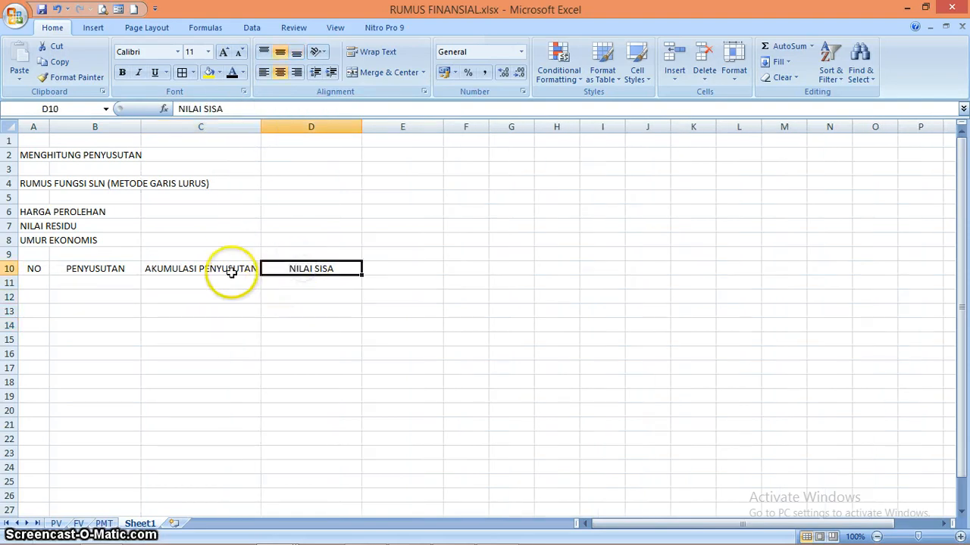
click(231, 270)
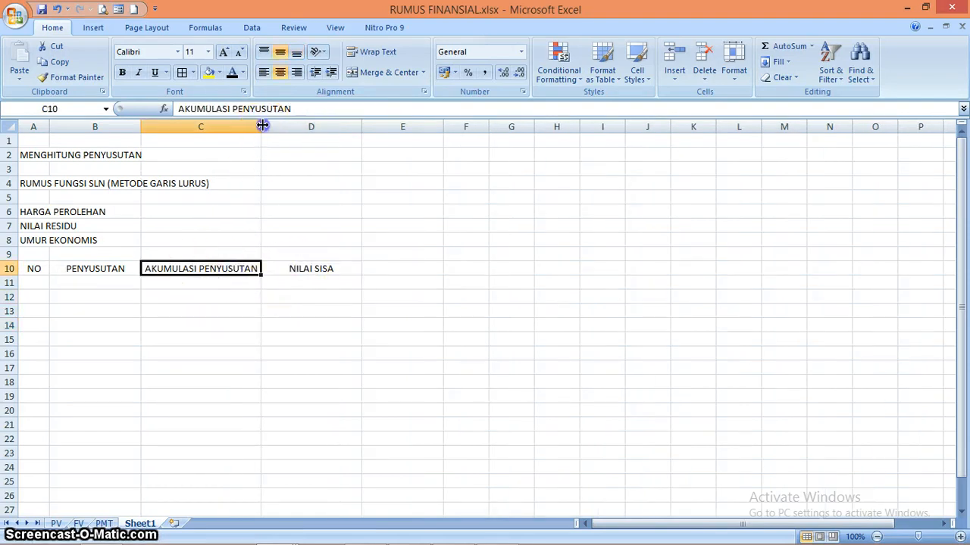
drag(263, 127, 246, 130)
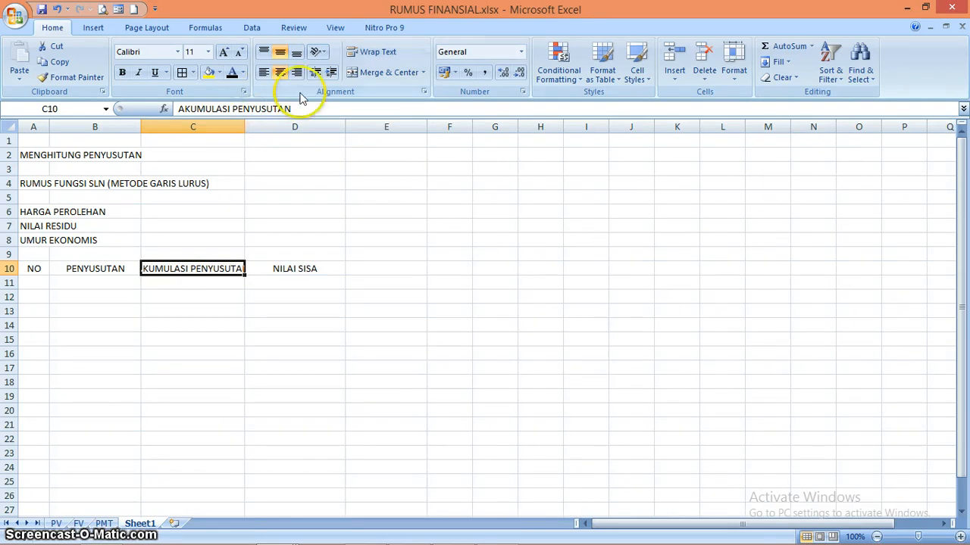
click(373, 52)
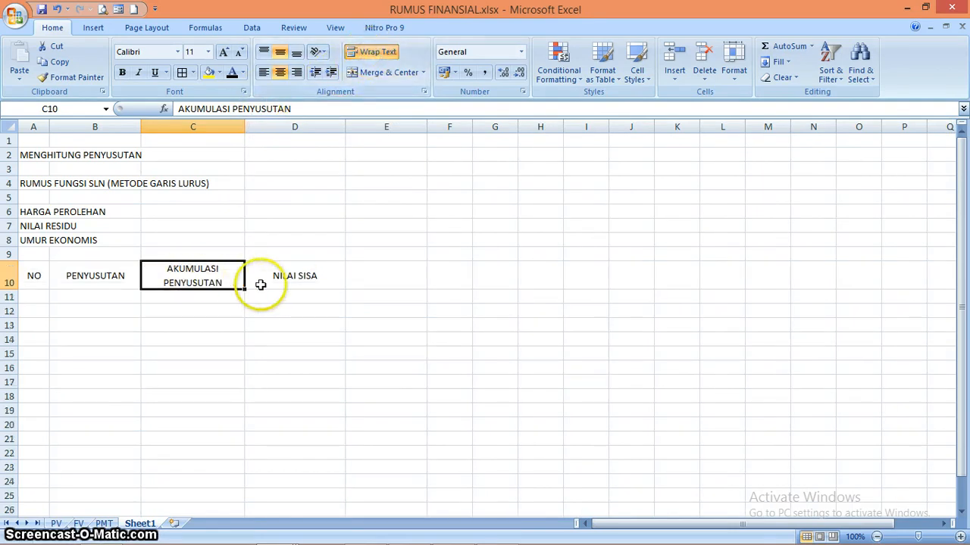
Enter 1 and 2 in A11 and A12 and extend the number series to 5 in cell A15
click(40, 275)
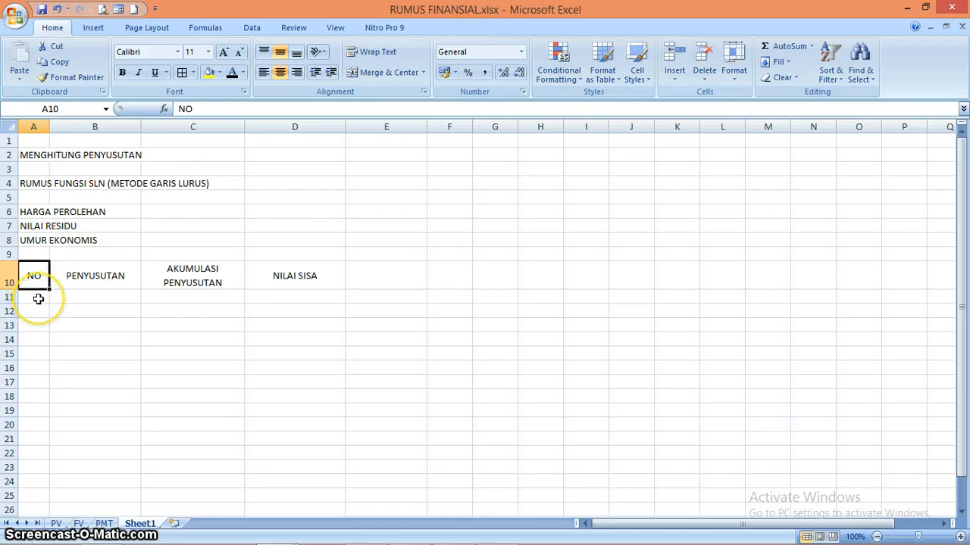
click(38, 299)
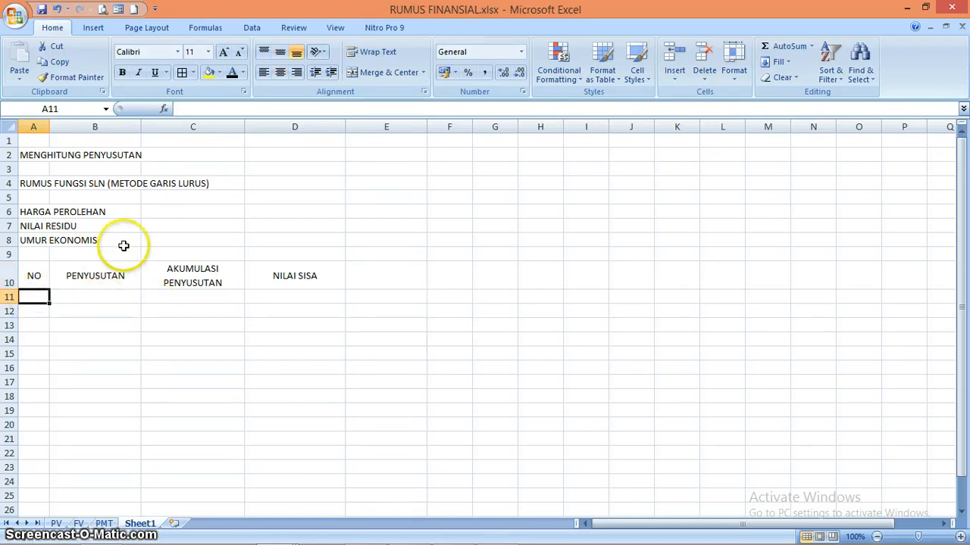
text(1)
key(Return)
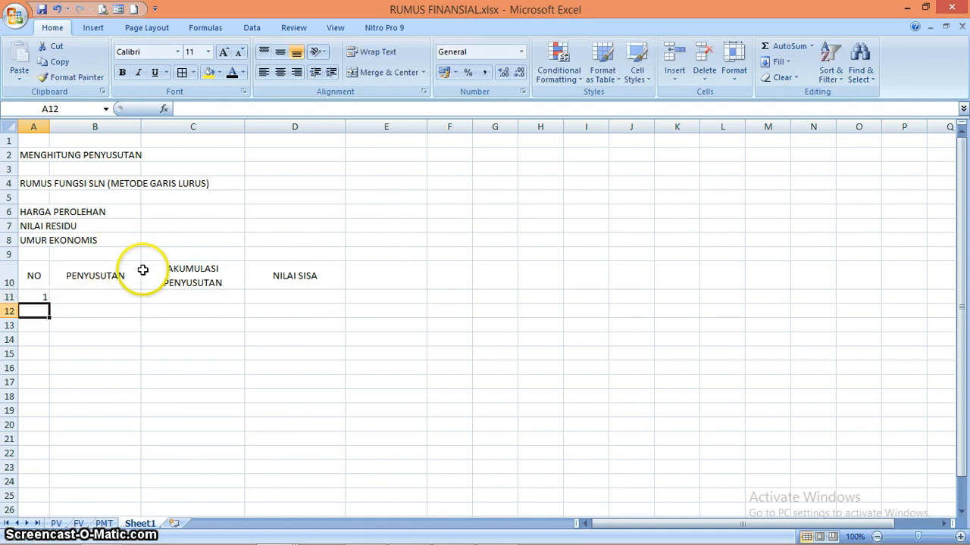
text(2)
key(Return)
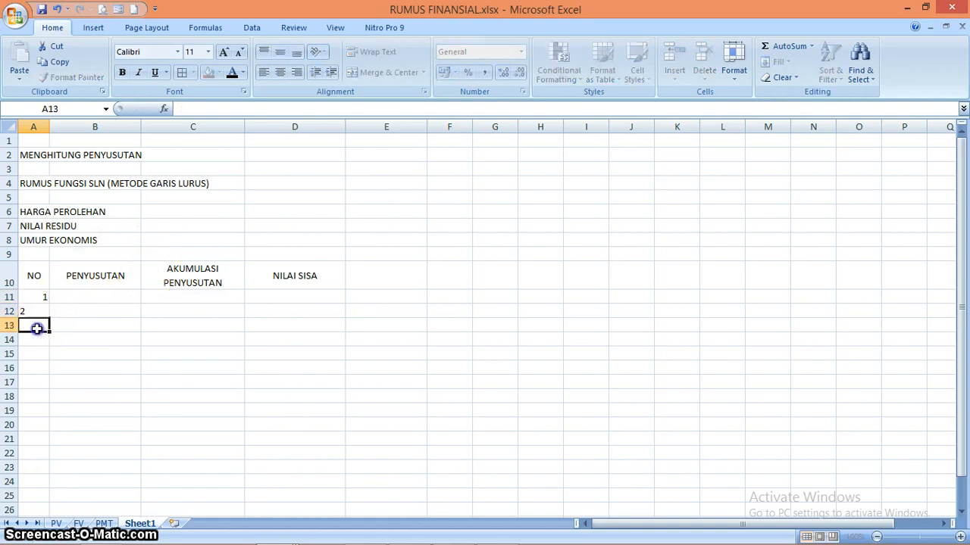
click(26, 299)
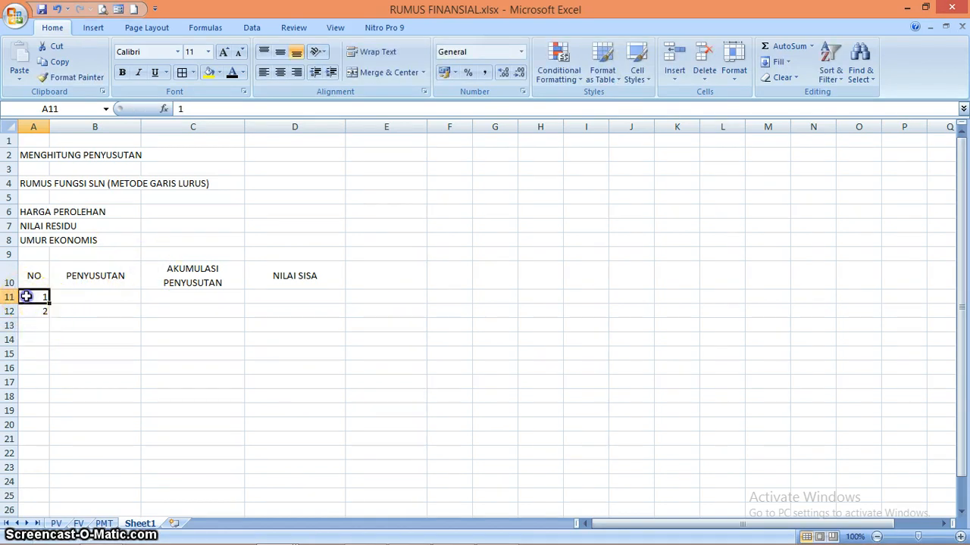
drag(39, 297, 43, 358)
Replace the heading in cell A10 with TAHUN
click(35, 277)
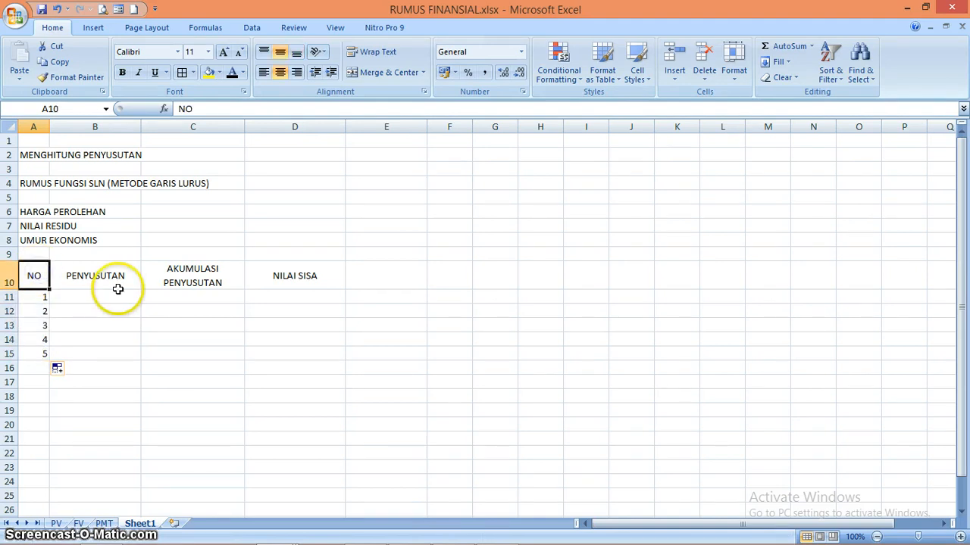
text(TAHU)
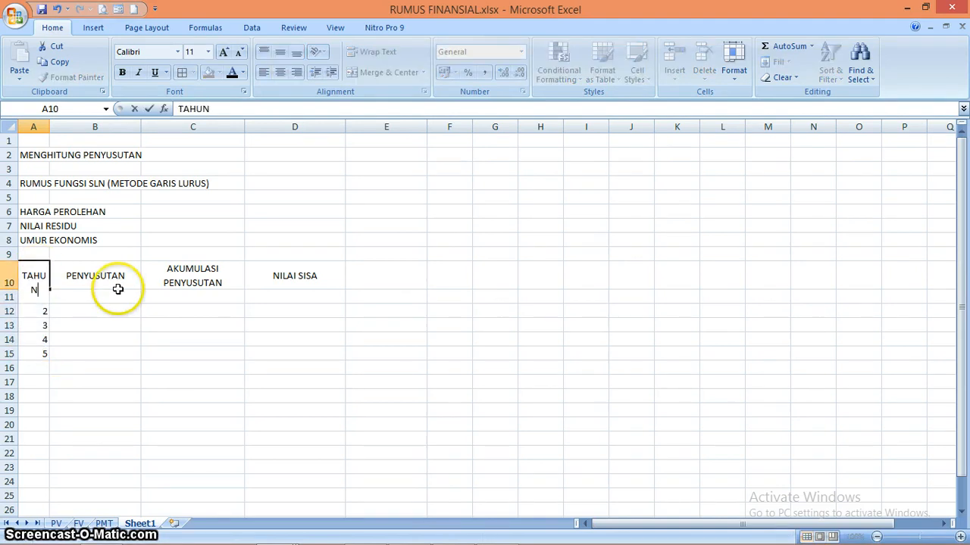
text(N)
click(24, 371)
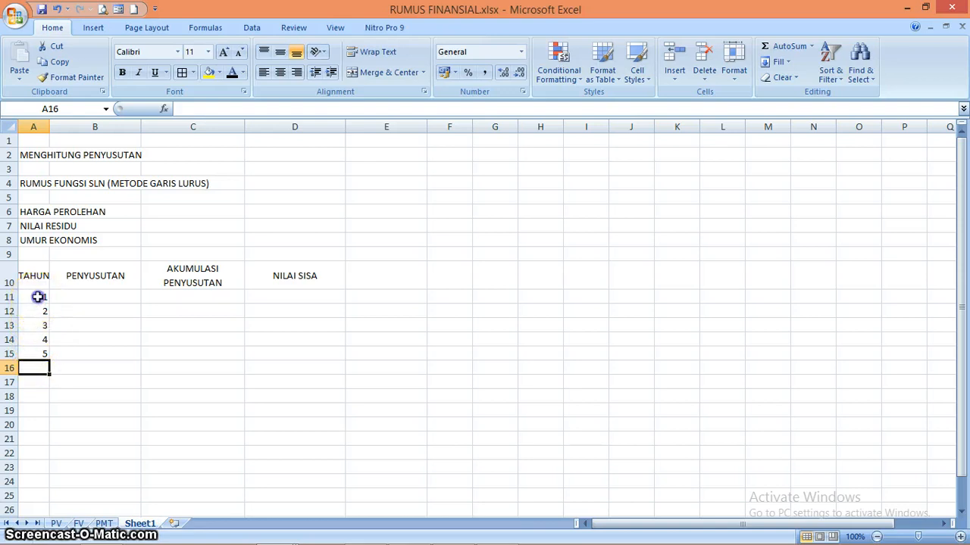
Center the year numbers in A11:A15 and widen column A slightly so the TAHUN heading fits comfortably
drag(38, 297, 41, 345)
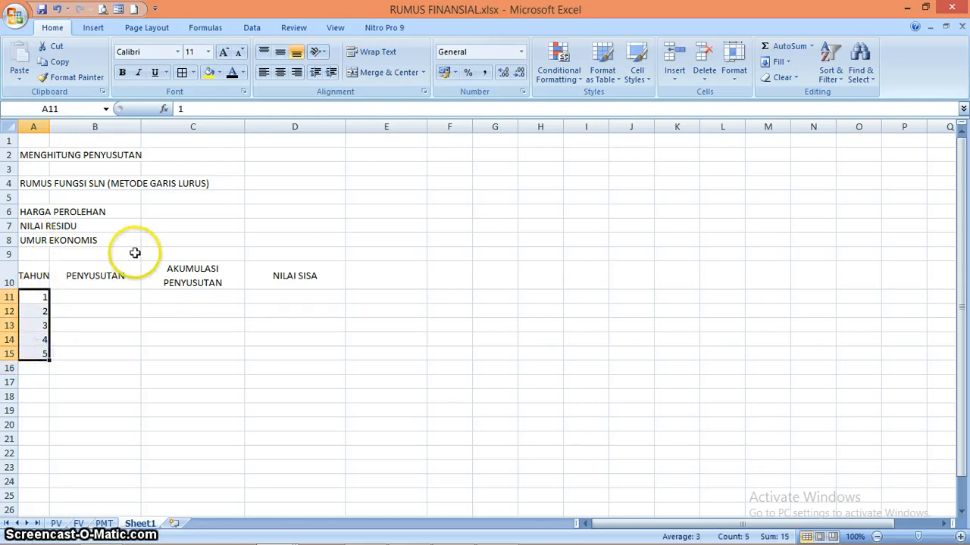
click(280, 73)
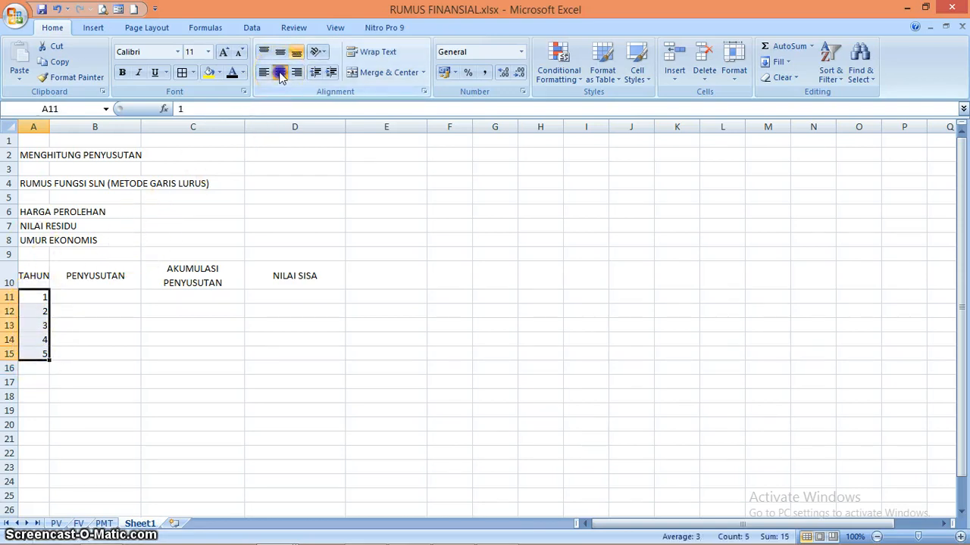
click(91, 365)
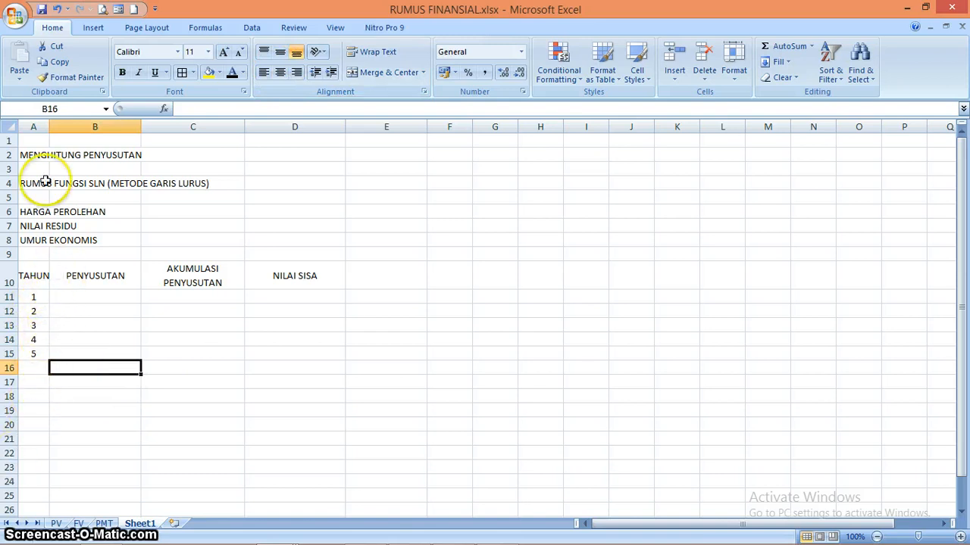
drag(49, 127, 58, 129)
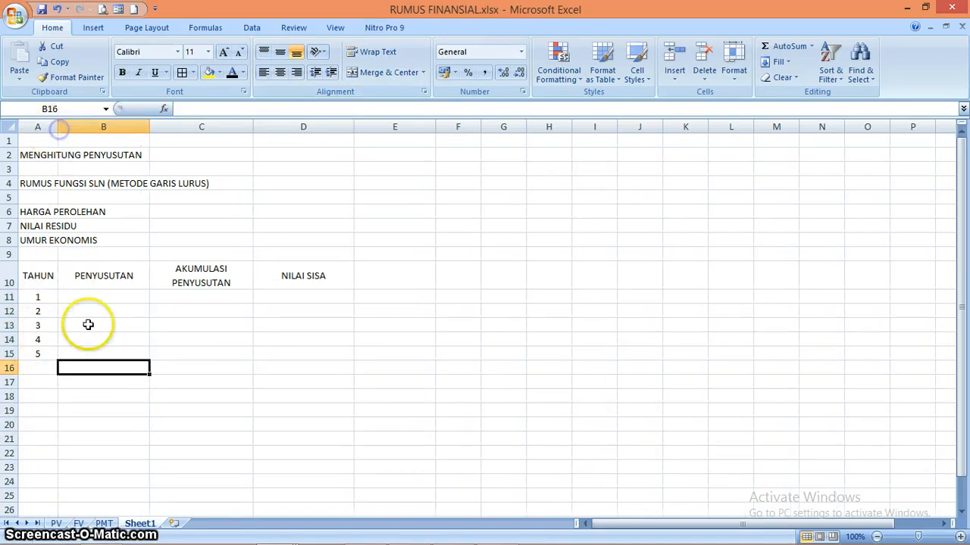
click(88, 337)
Apply all borders to the depreciation table in A10:D15
drag(39, 275, 281, 353)
click(184, 74)
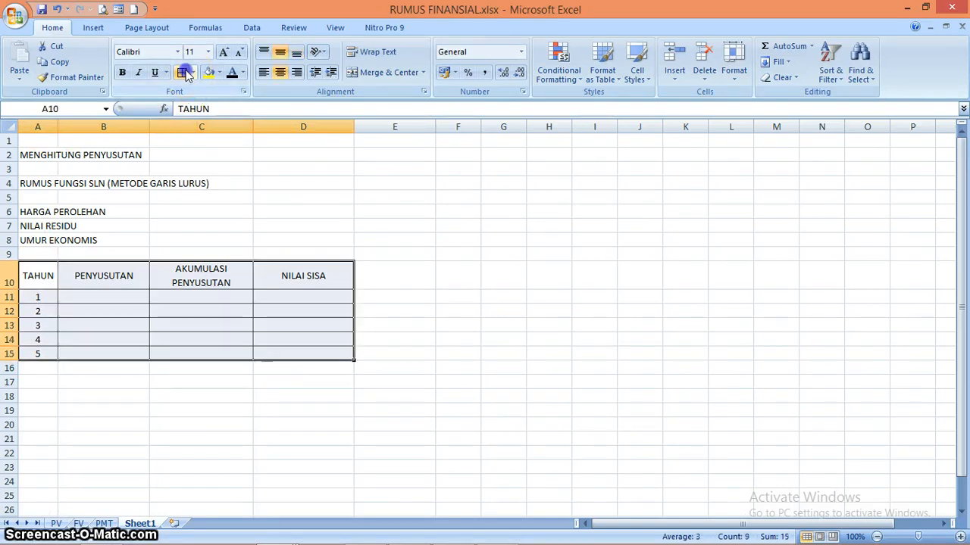
click(177, 336)
click(129, 296)
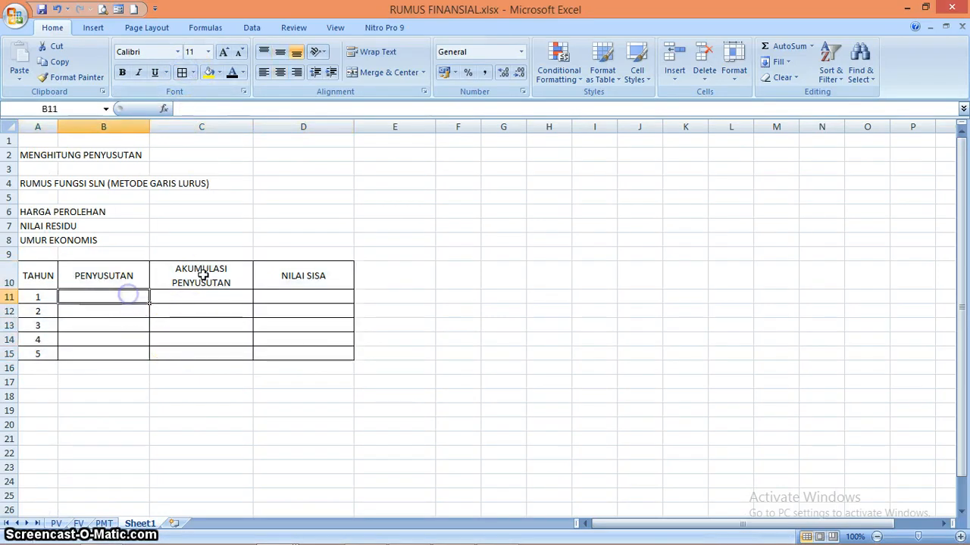
Merge and center A5:D5 and enter the heading KENDARAAN in it
click(185, 212)
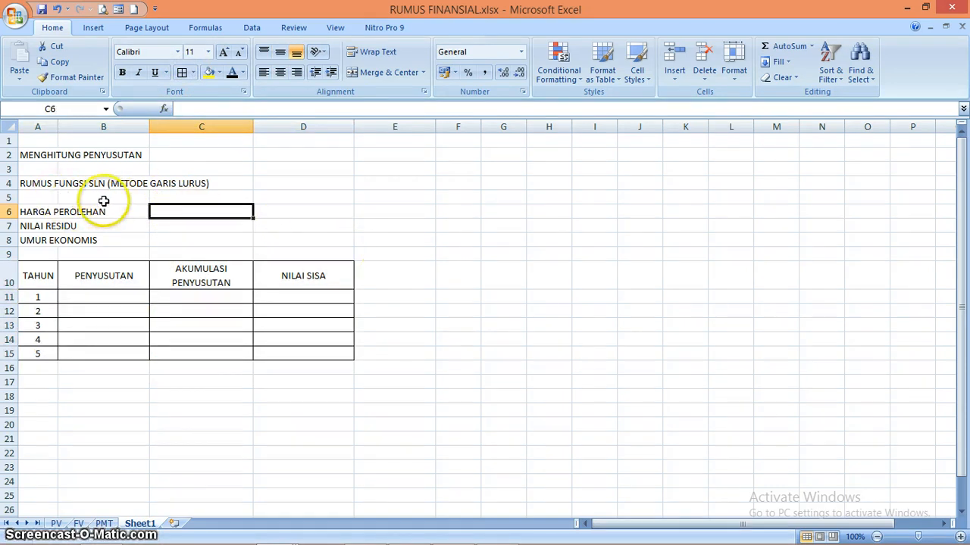
drag(34, 197, 237, 198)
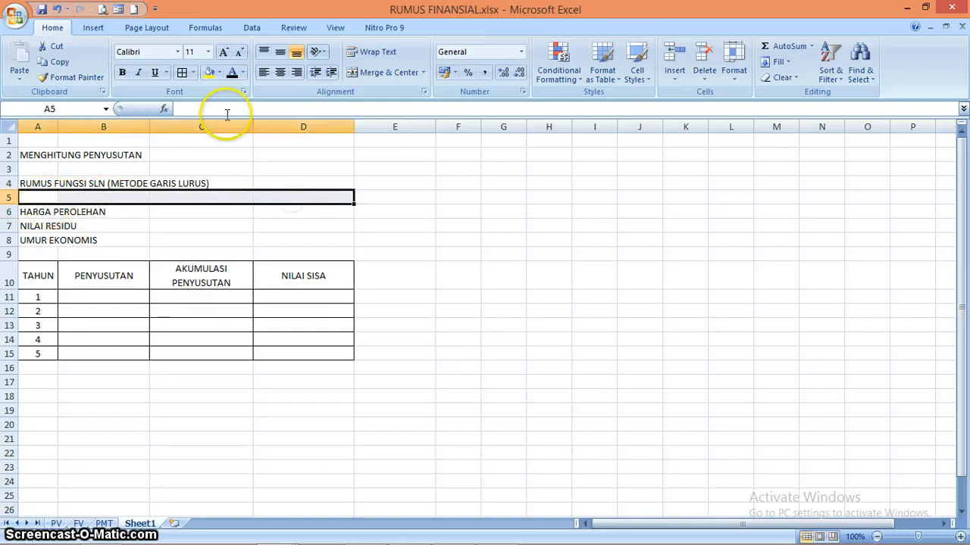
click(387, 73)
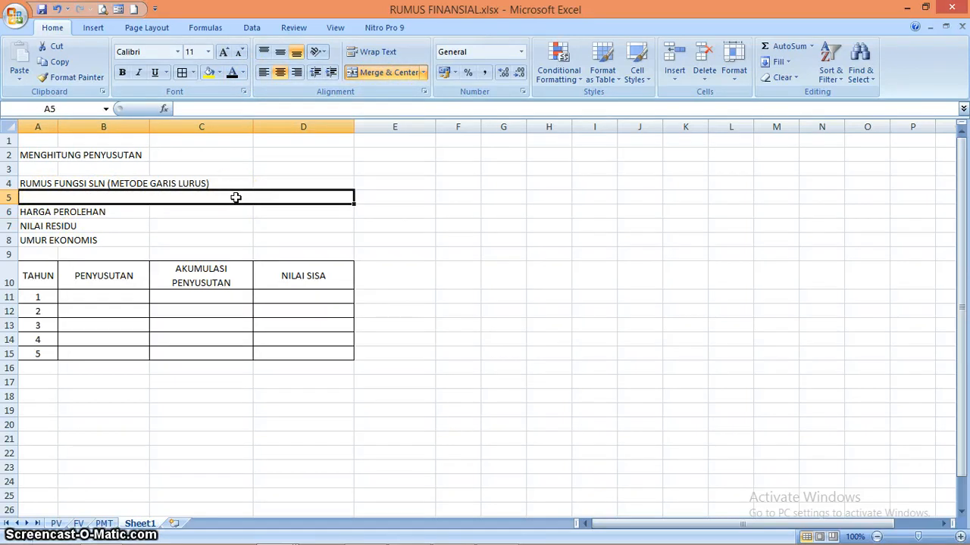
text(KENDARAAN)
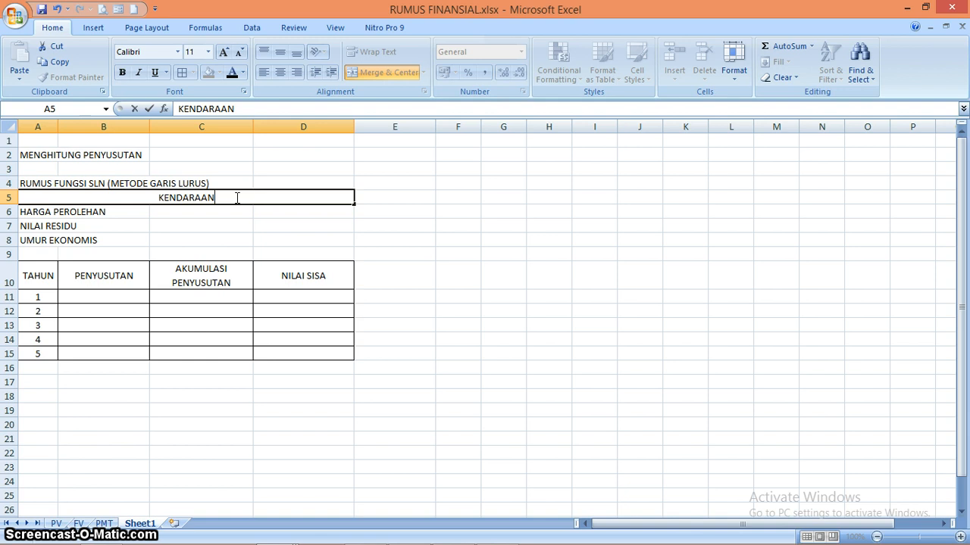
click(228, 237)
Enter 85000000 as HARGA PEROLEHAN in C6 and format it with the comma style
click(210, 211)
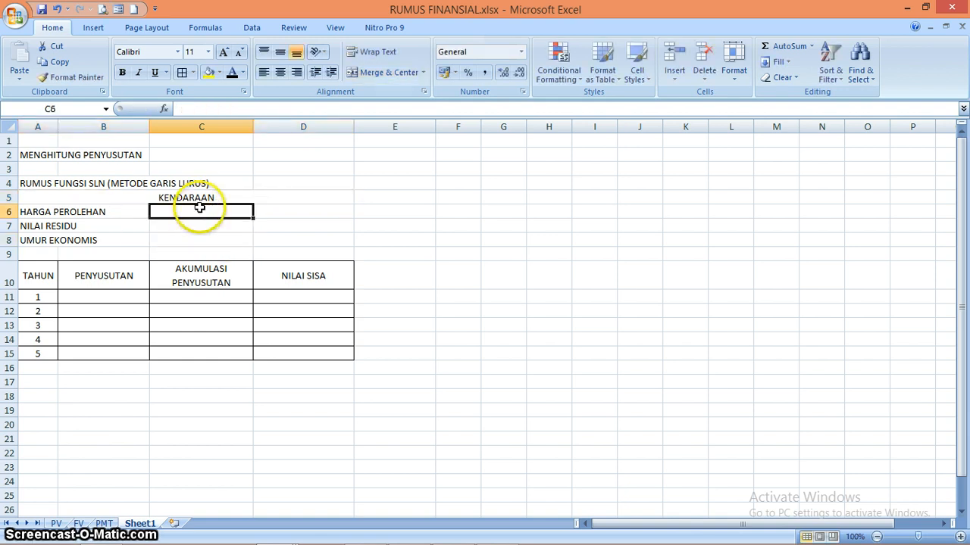
text(85)
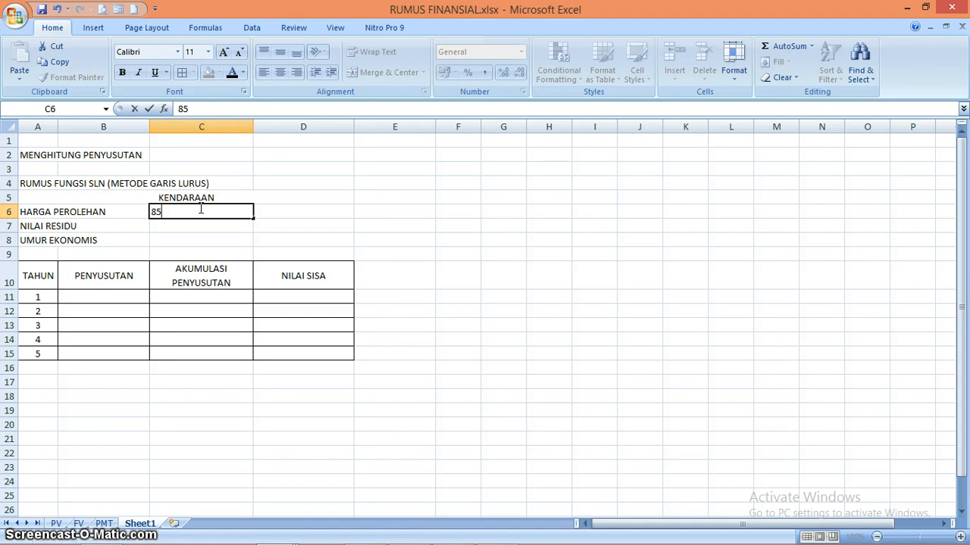
text(000000)
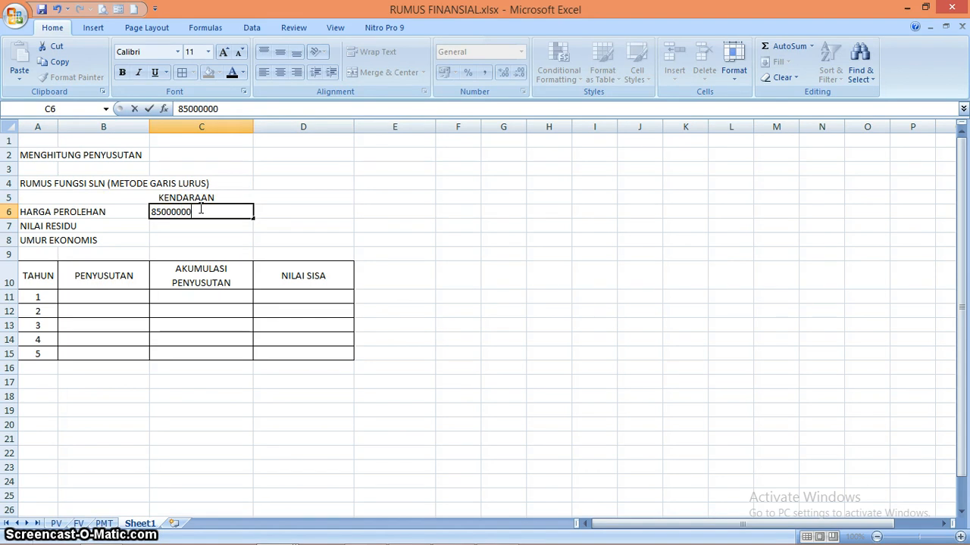
key(Return)
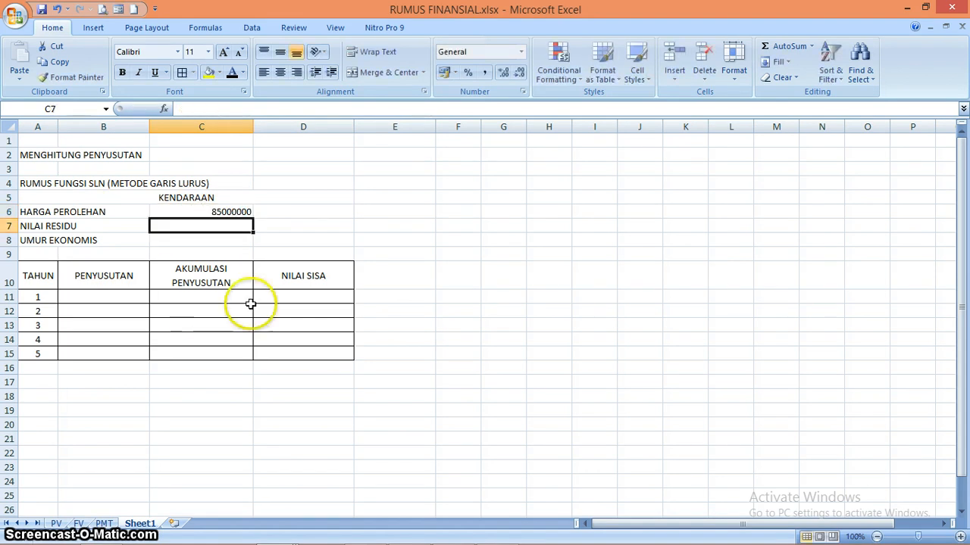
click(228, 213)
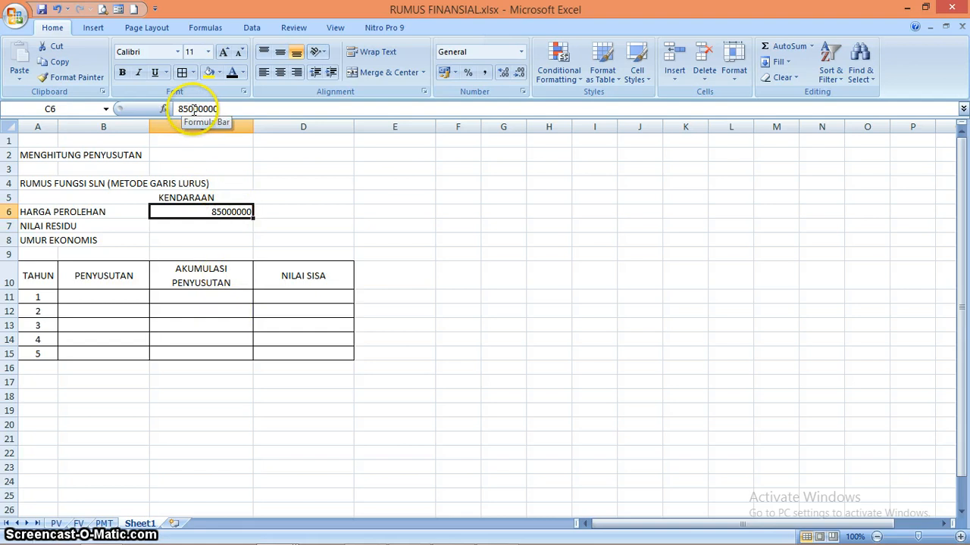
click(485, 72)
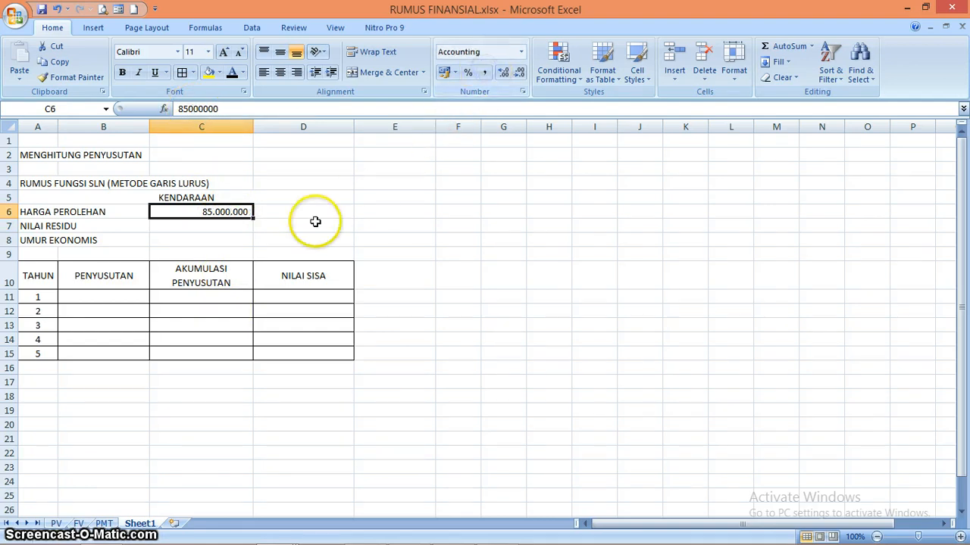
Enter 100000 as NILAI RESIDU in C7 and format it with the comma style
click(242, 226)
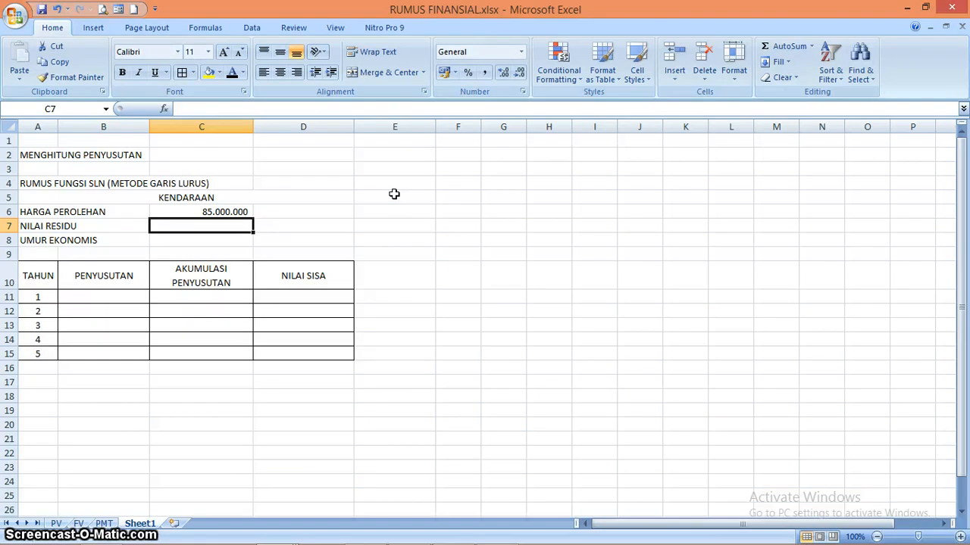
text(10)
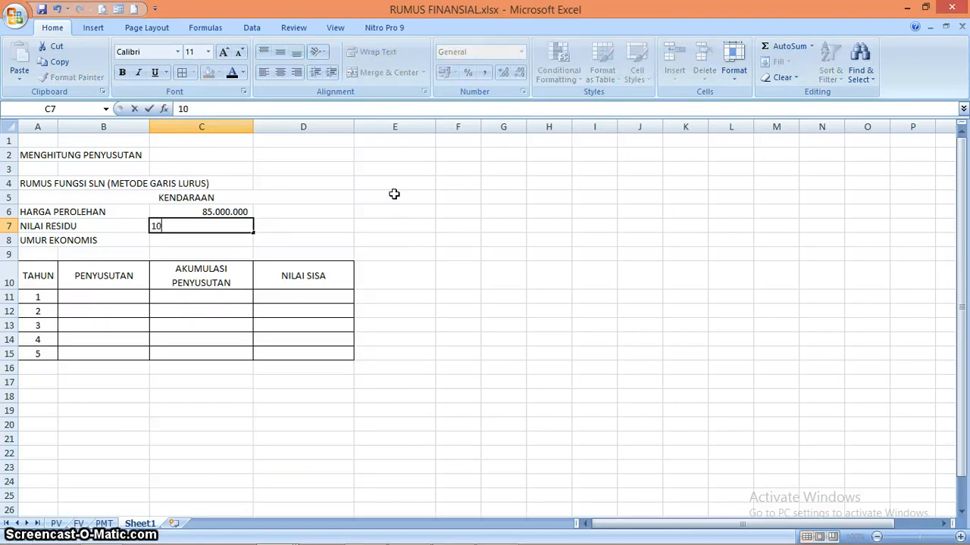
text(0000)
key(Return)
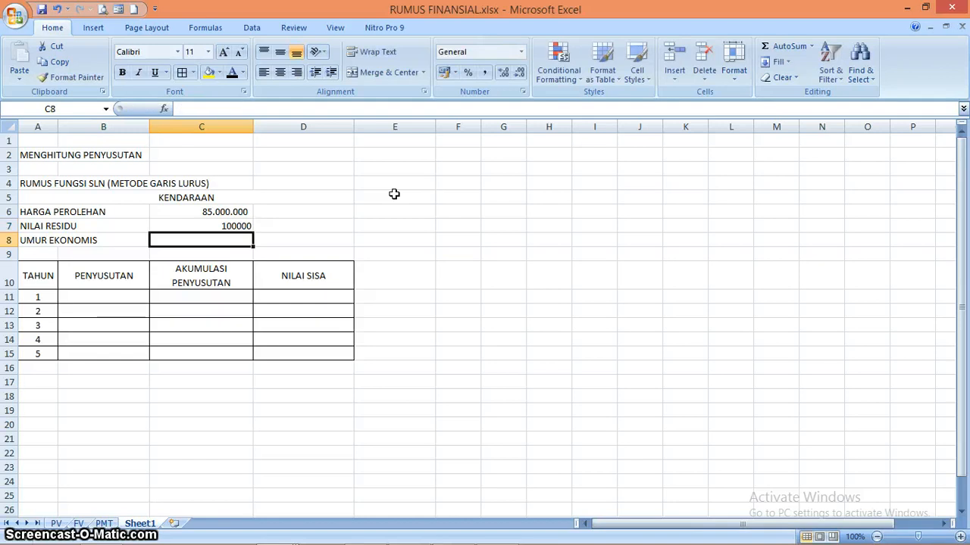
click(245, 223)
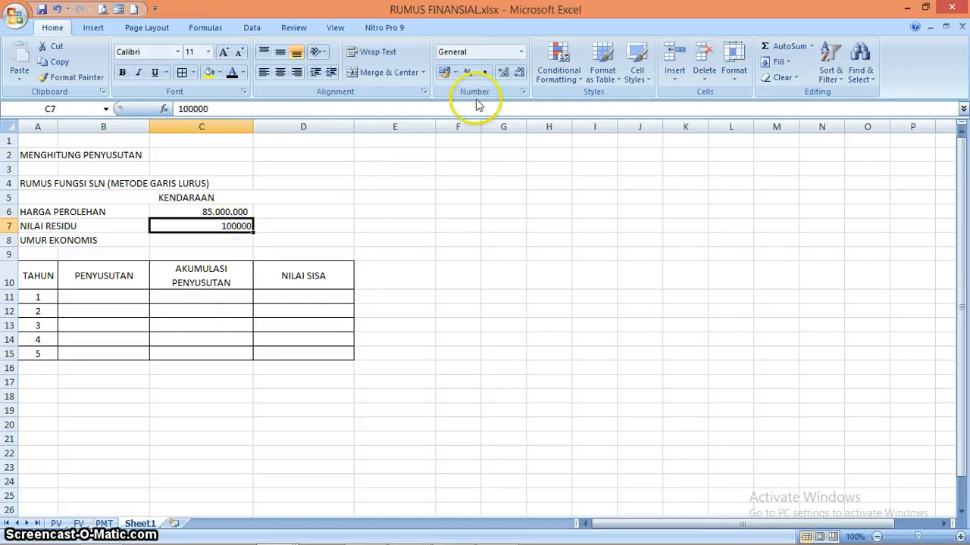
click(483, 73)
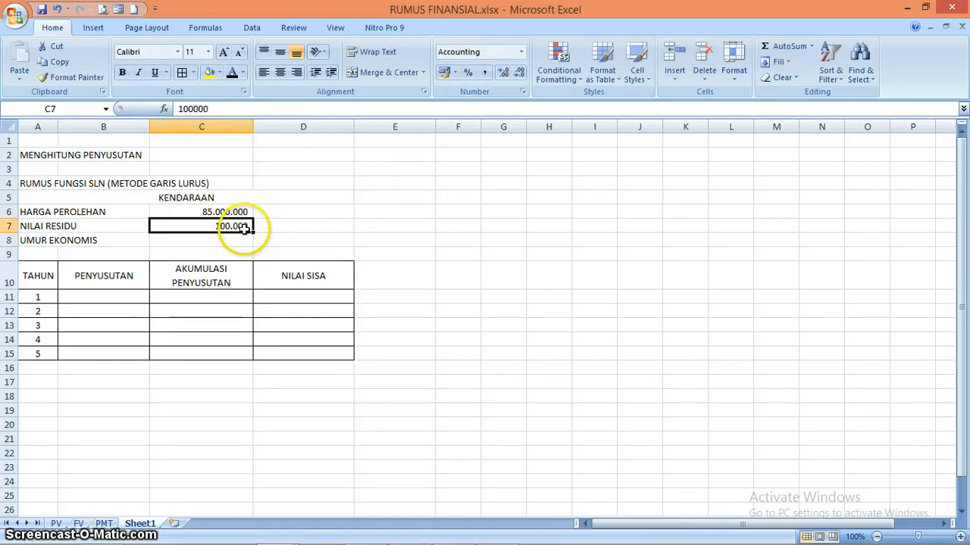
Change NILAI RESIDU in C7 to 10000000 and enter 5 as UMUR EKONOMIS in C8
text(10.)
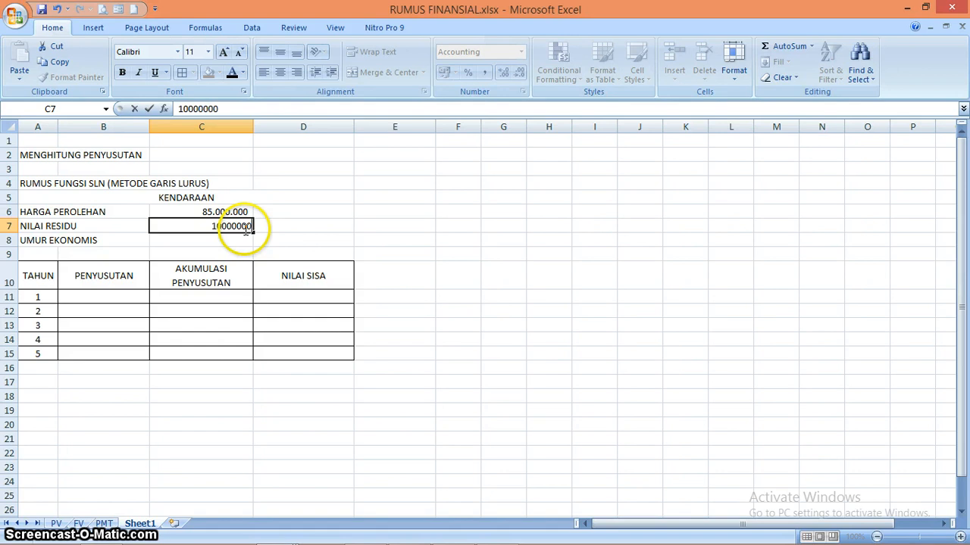
text(000.000)
key(Return)
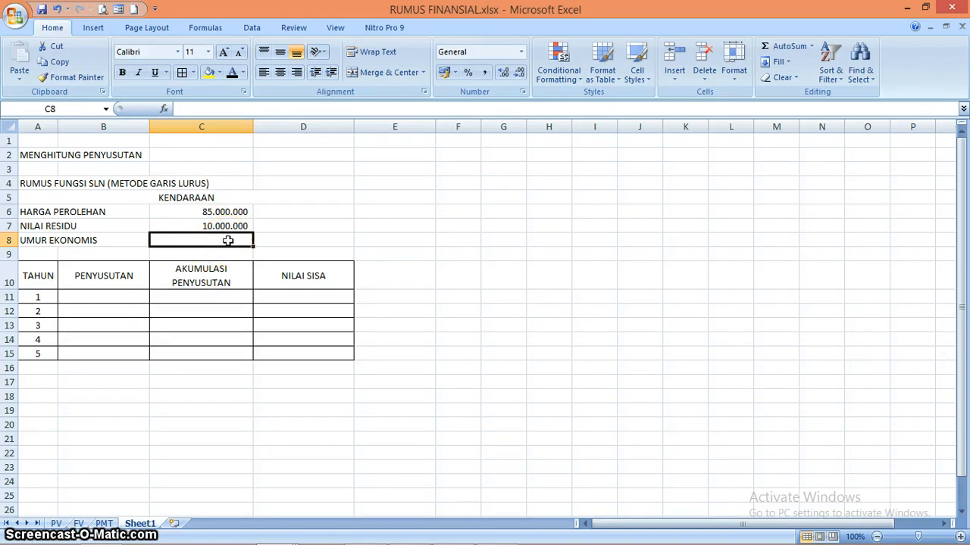
text(5)
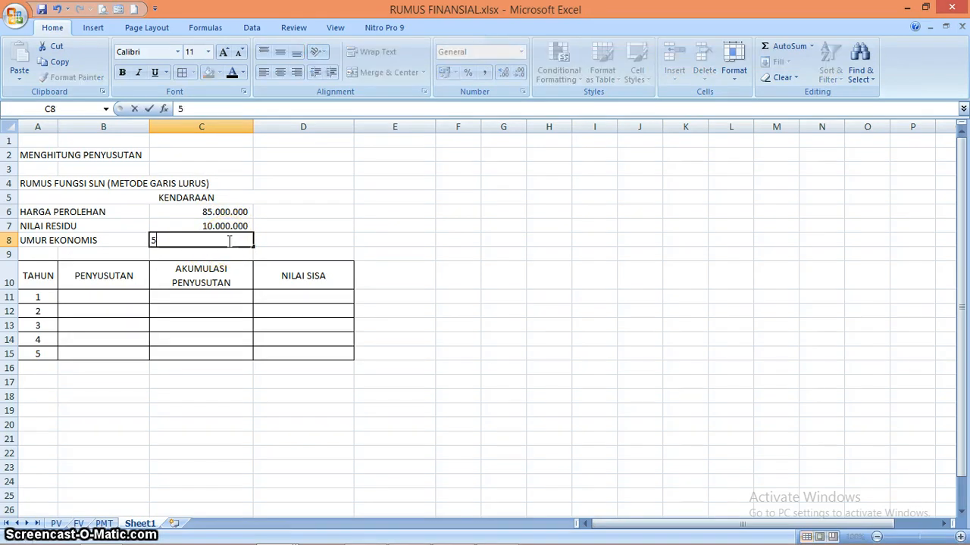
click(230, 307)
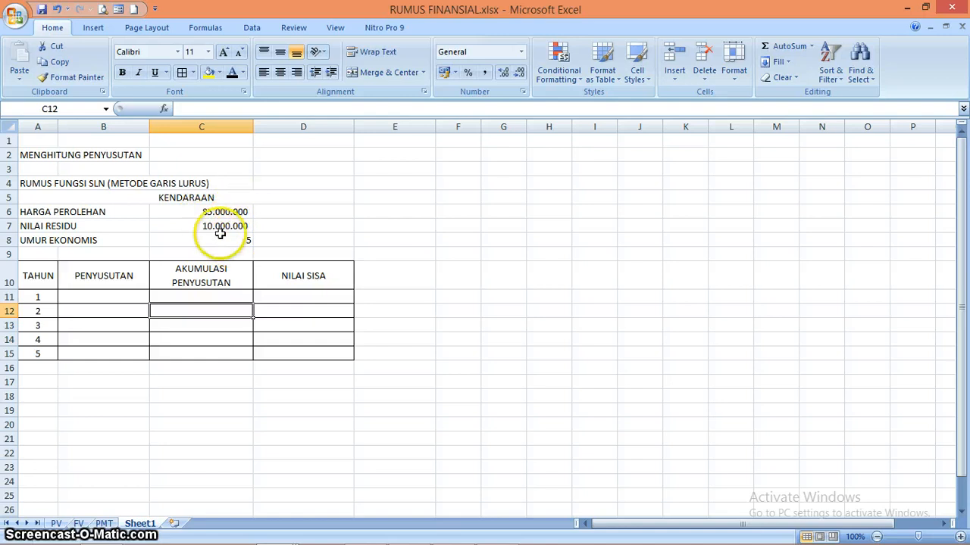
click(121, 296)
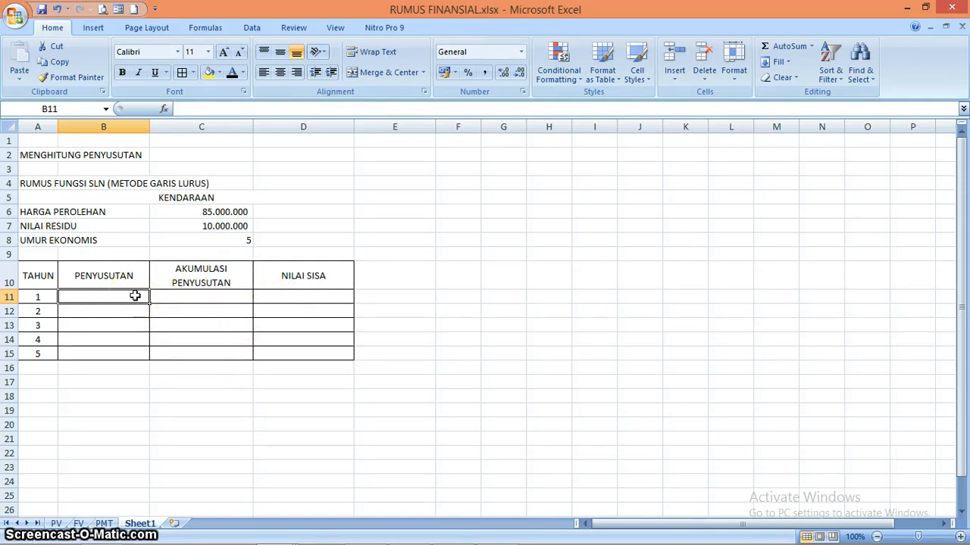
text(=S)
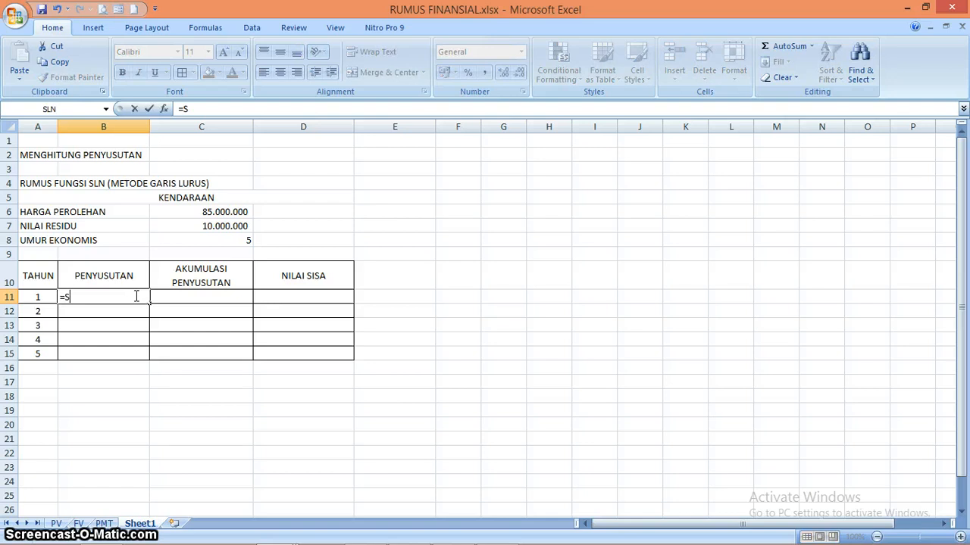
text(LN)
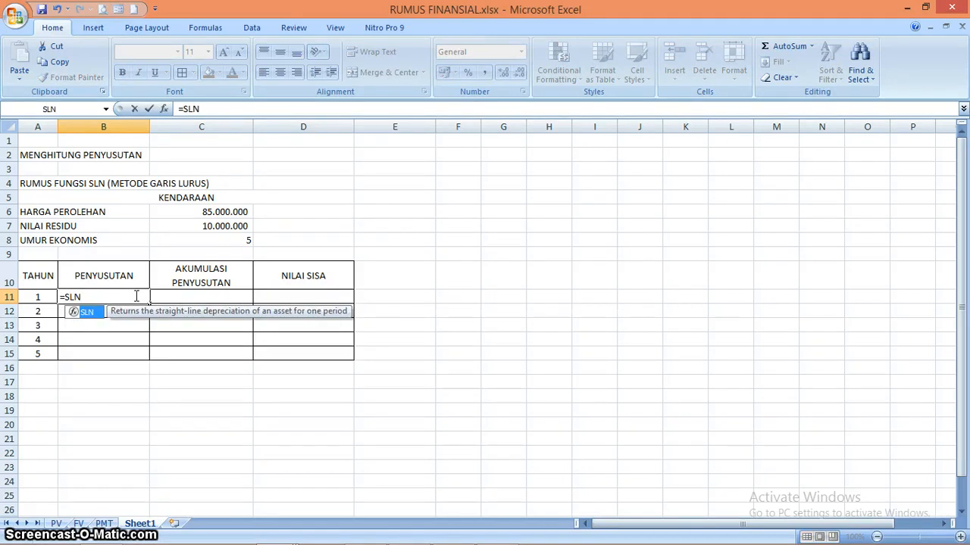
text(()
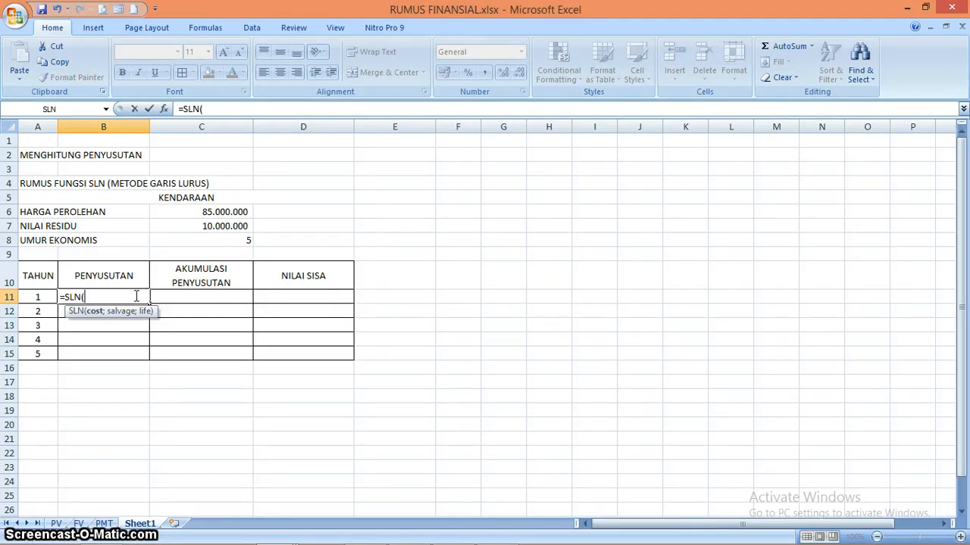
key(BackSpace)
key(BackSpace)
key(Escape)
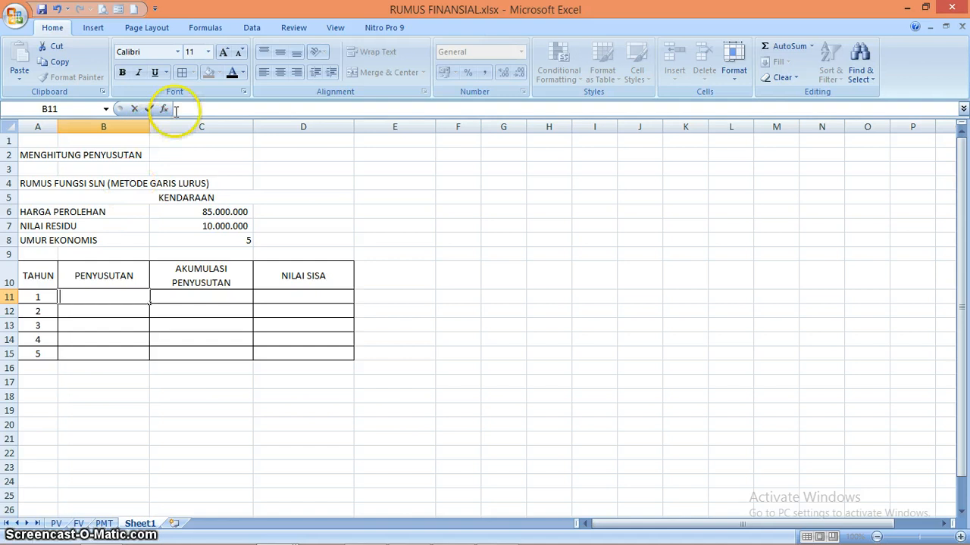
Insert the SLN function from the Financial category in the year 1 PENYUSUTAN cell B11
click(163, 109)
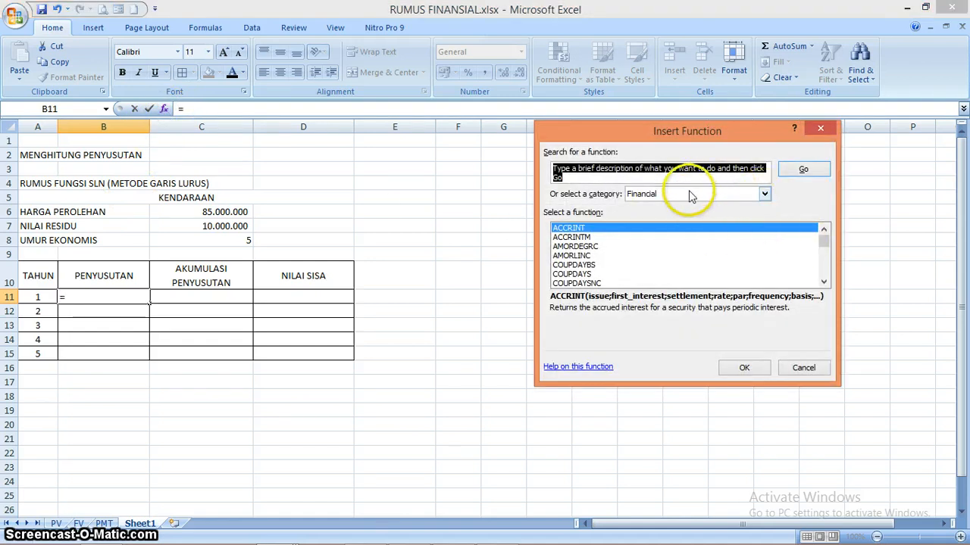
drag(823, 243, 824, 265)
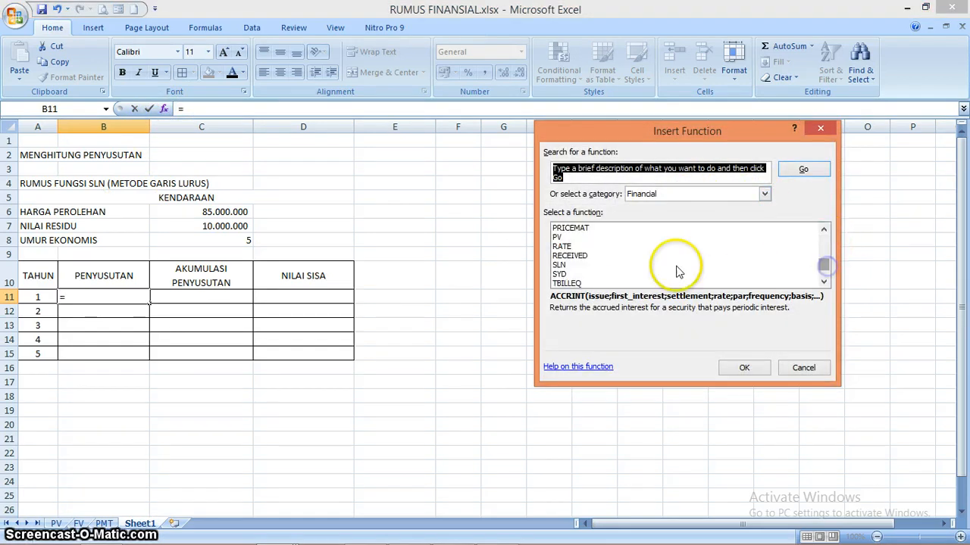
click(561, 264)
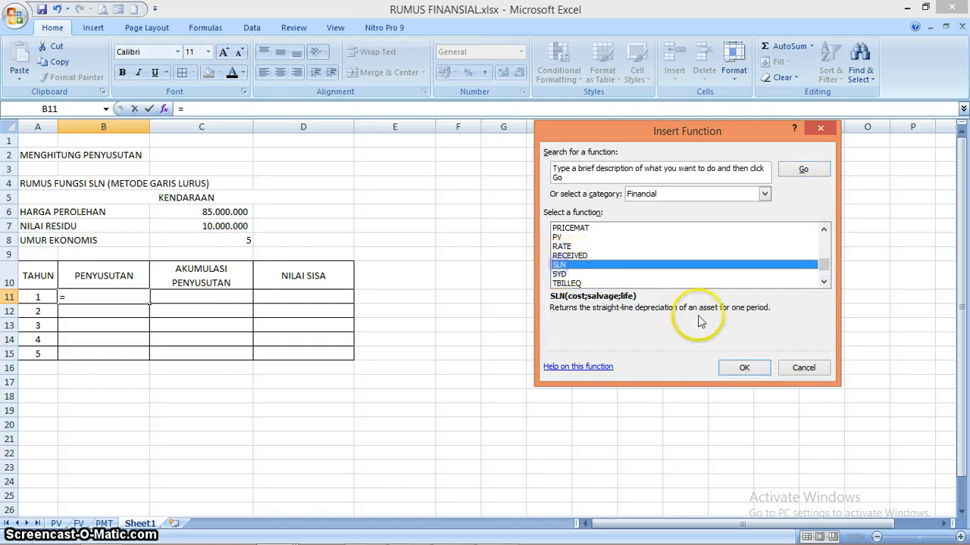
click(742, 369)
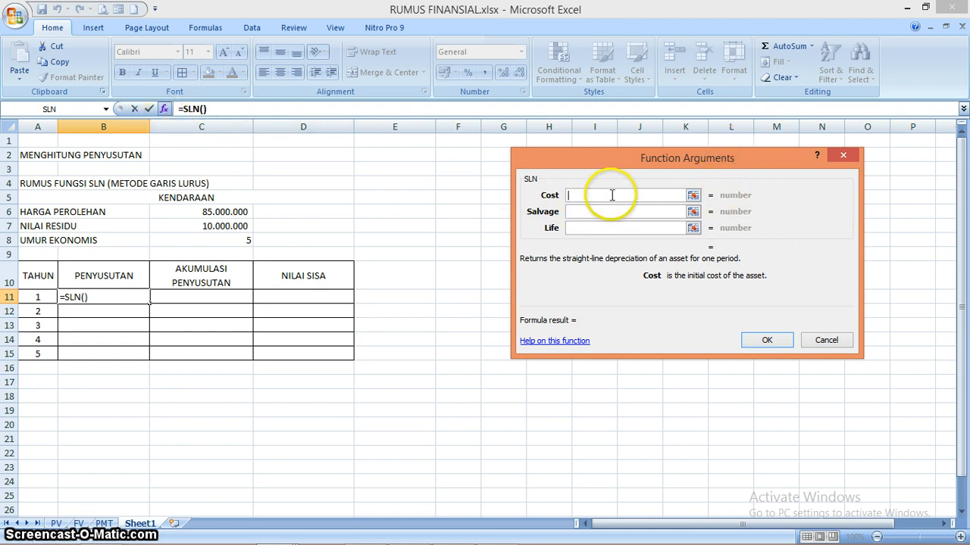
Set the SLN arguments in B11 to Cost C6, Salvage C7 and Life C8, and confirm the formula
click(230, 212)
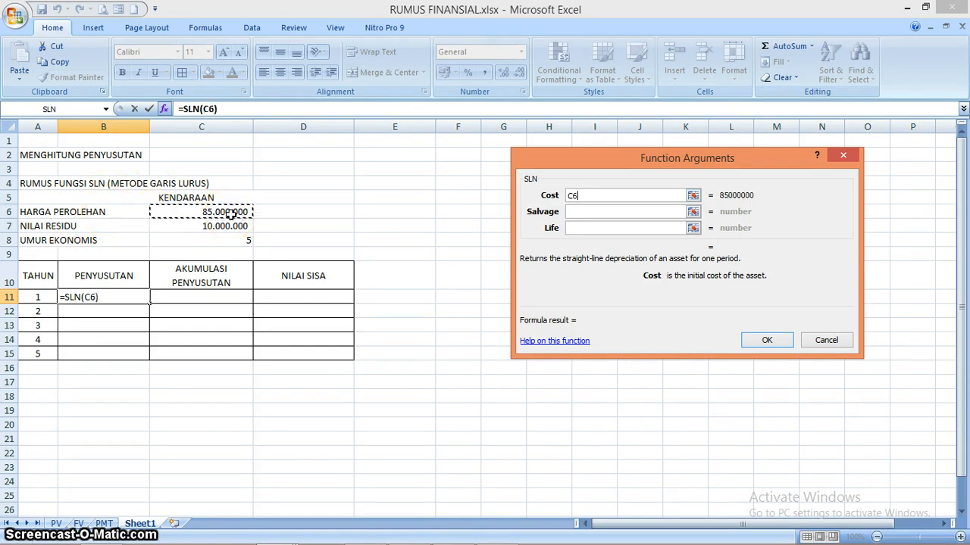
click(576, 214)
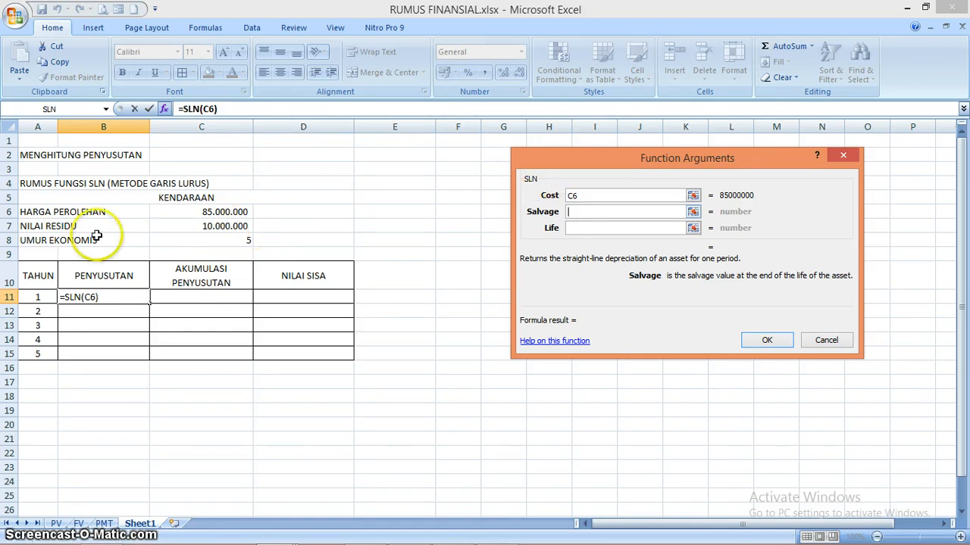
click(231, 226)
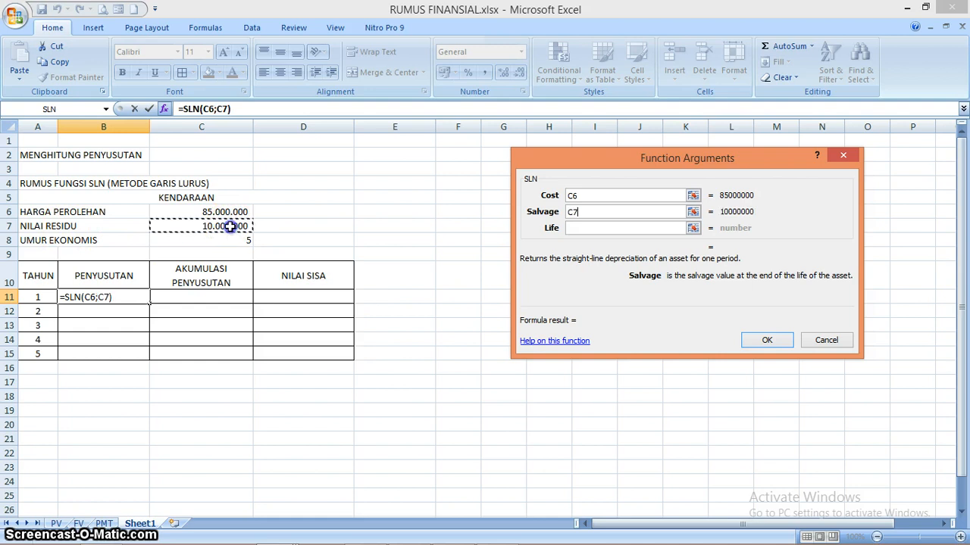
click(578, 229)
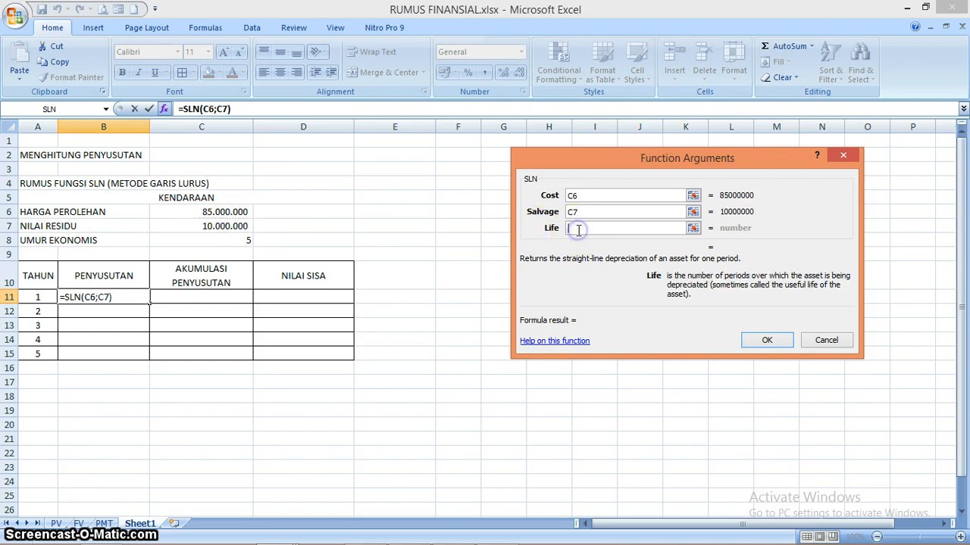
click(229, 238)
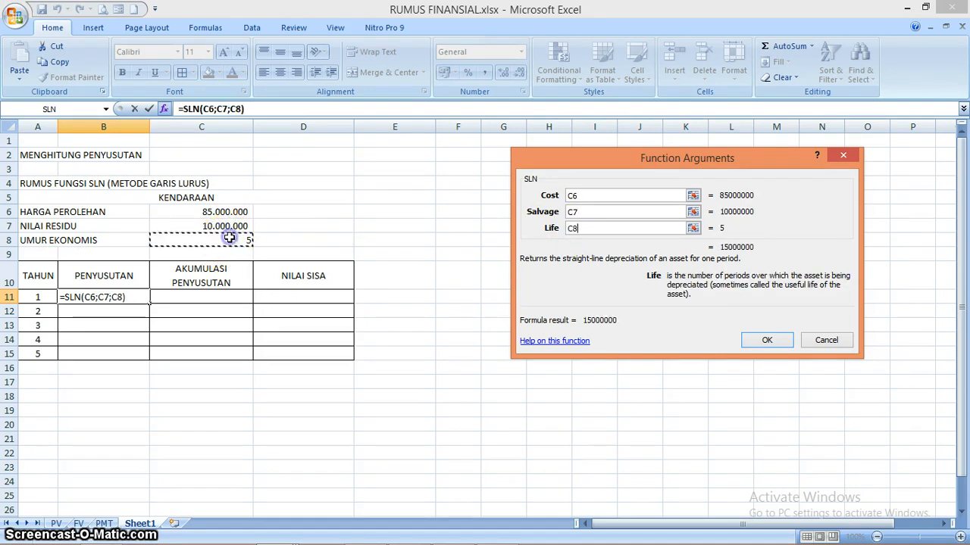
click(775, 340)
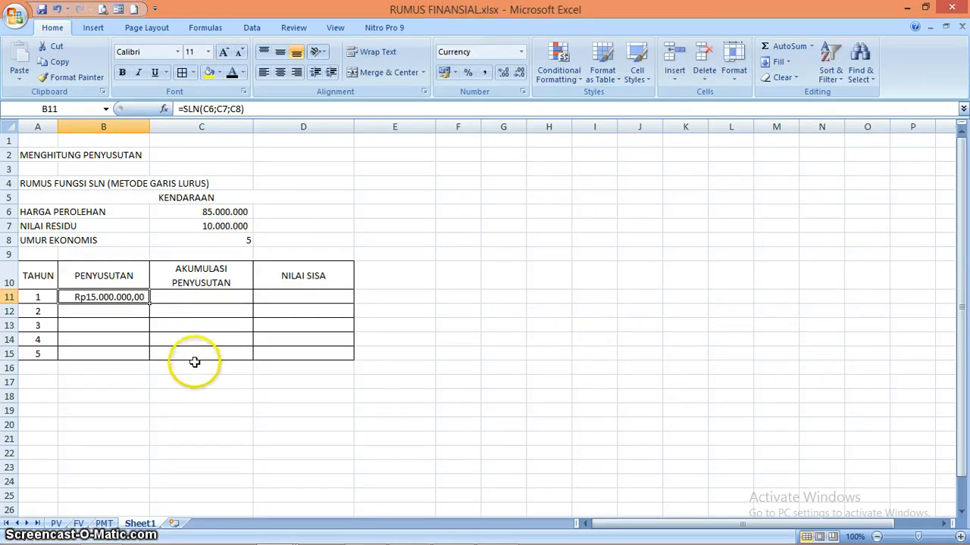
click(195, 365)
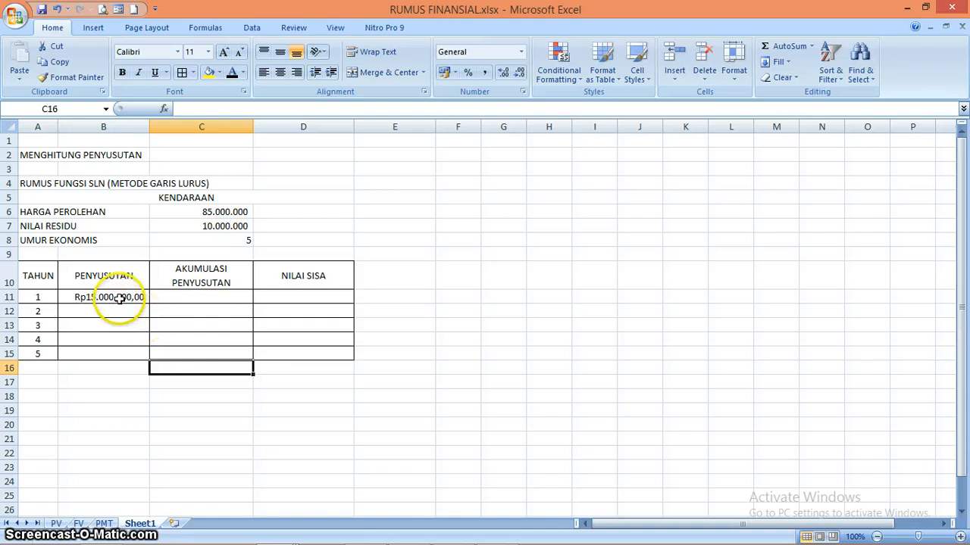
Enter the formula =B11 as the year 1 AKUMULASI PENYUSUTAN in C11
click(202, 296)
text(=)
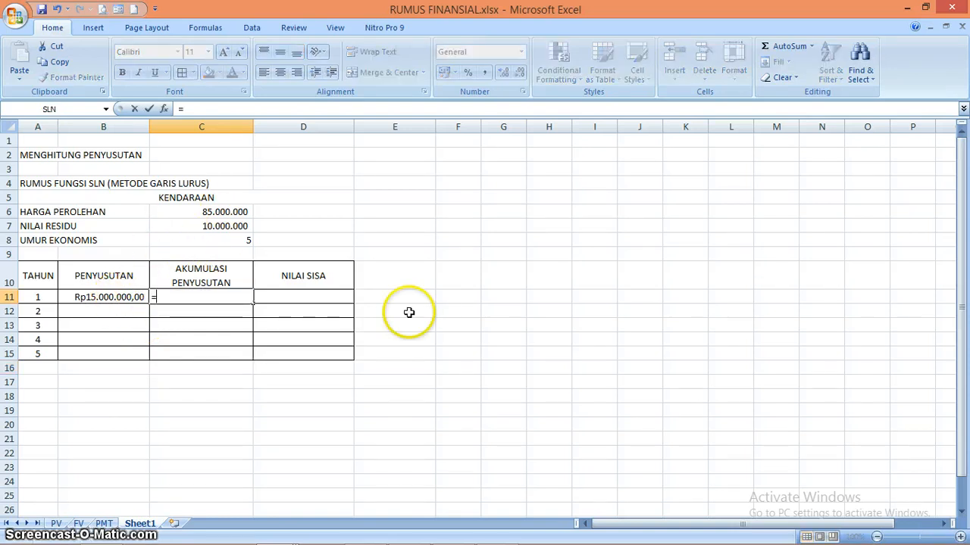
click(129, 298)
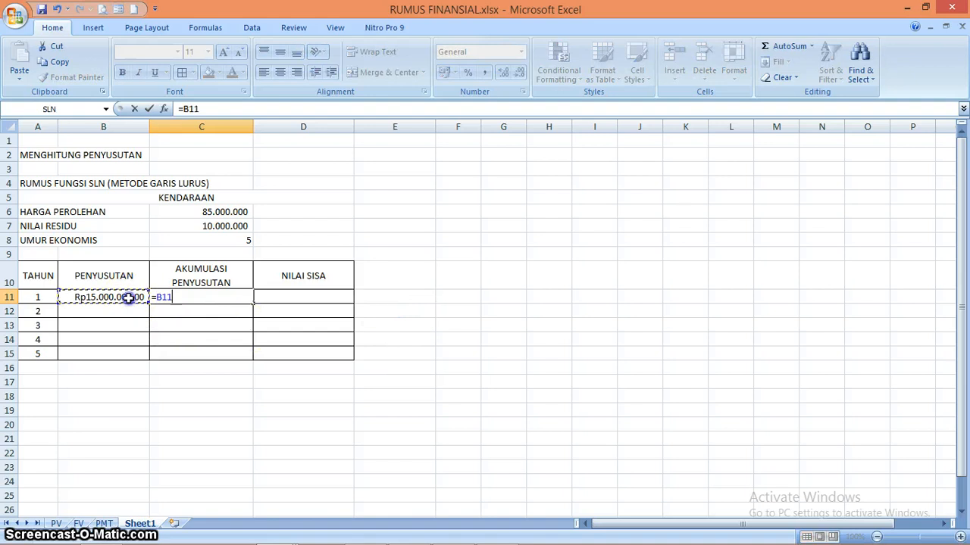
key(Return)
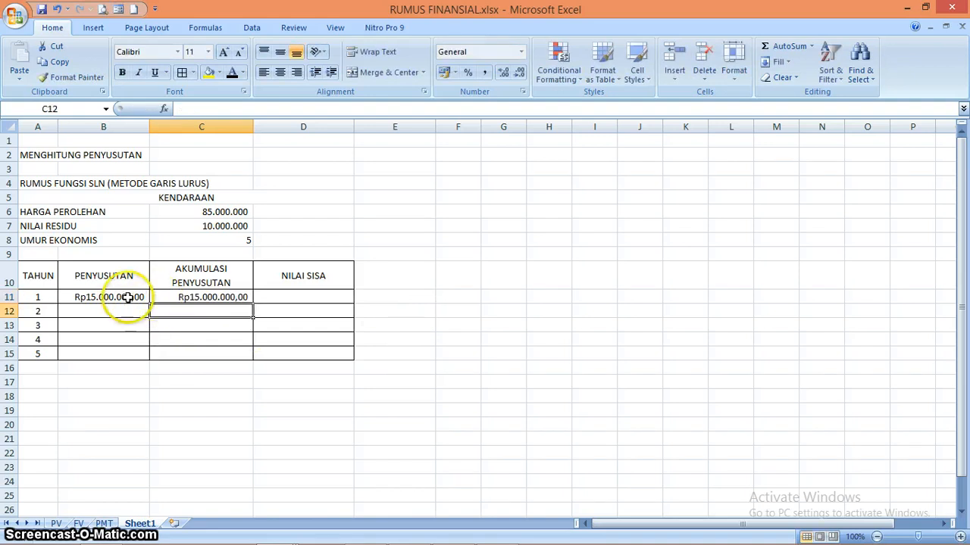
Enter the formula =$C$6-C11 as the year 1 NILAI SISA in D11
click(295, 297)
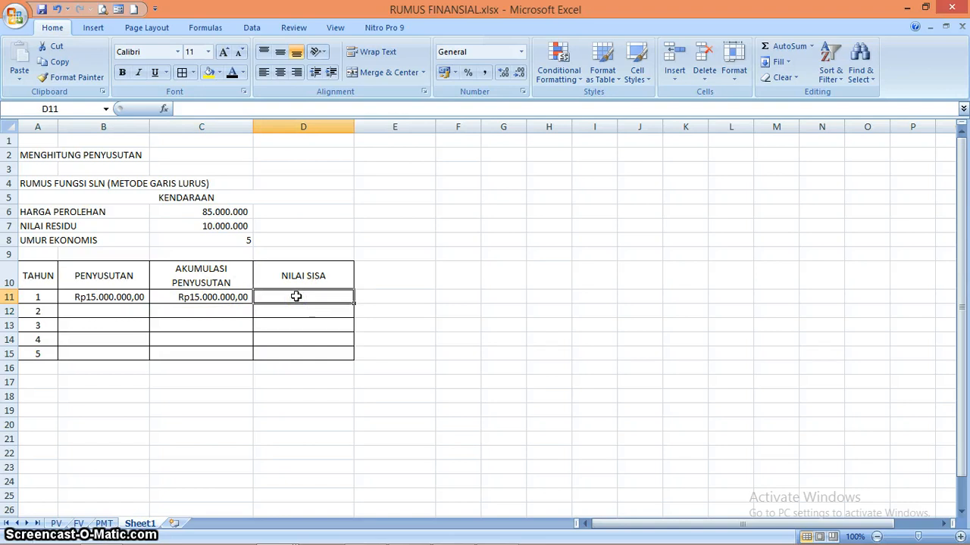
text(=)
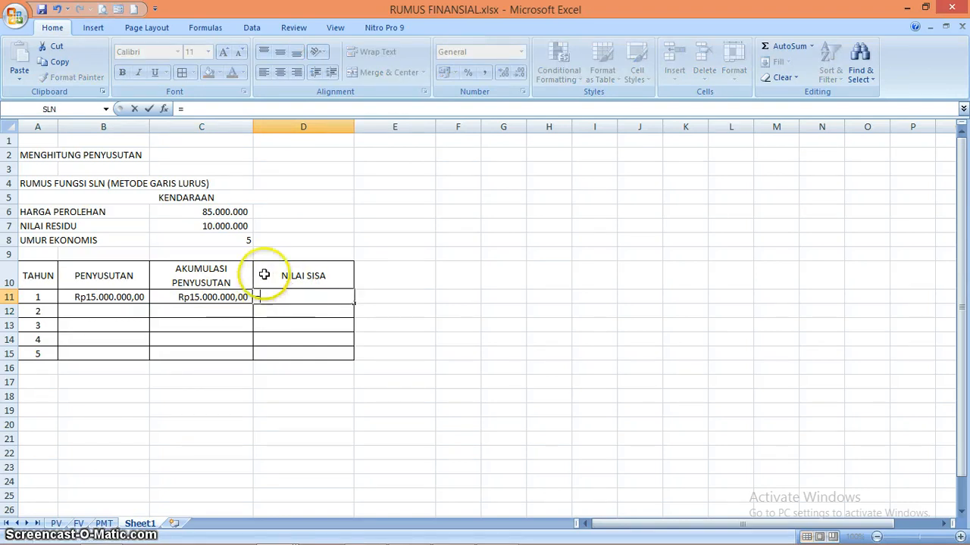
click(235, 210)
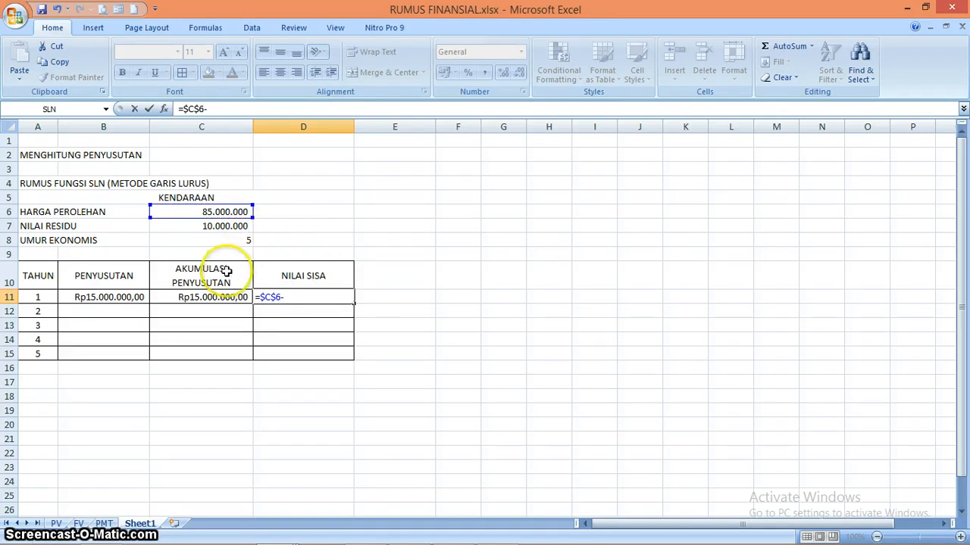
click(218, 298)
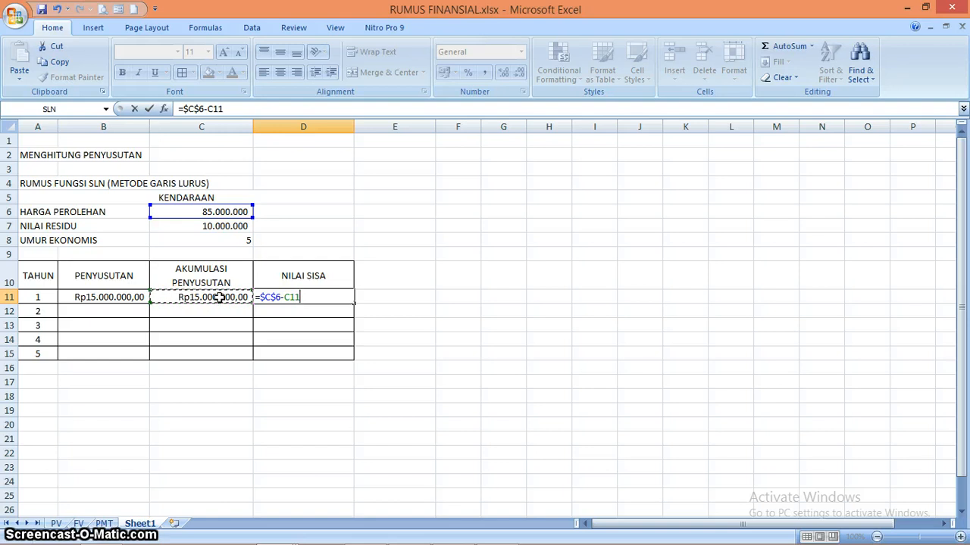
key(Return)
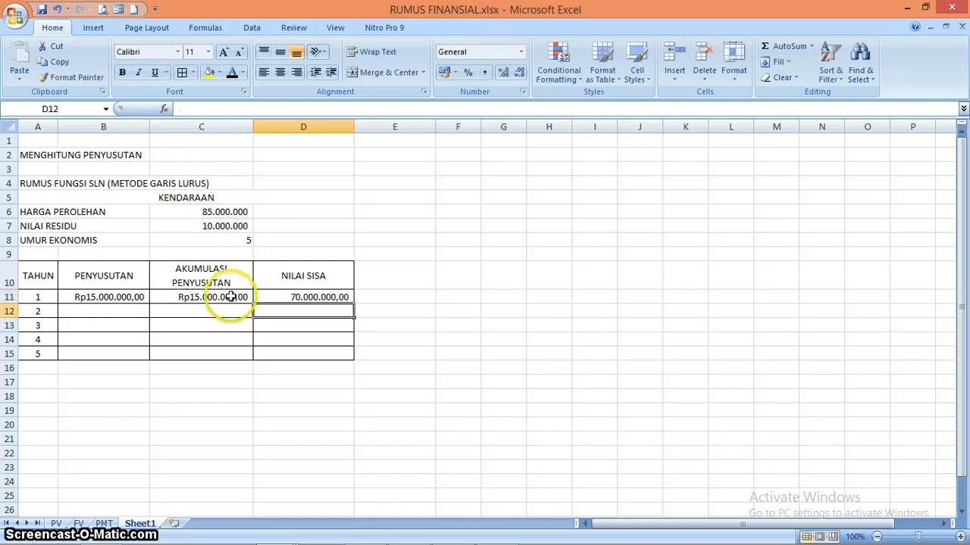
click(249, 328)
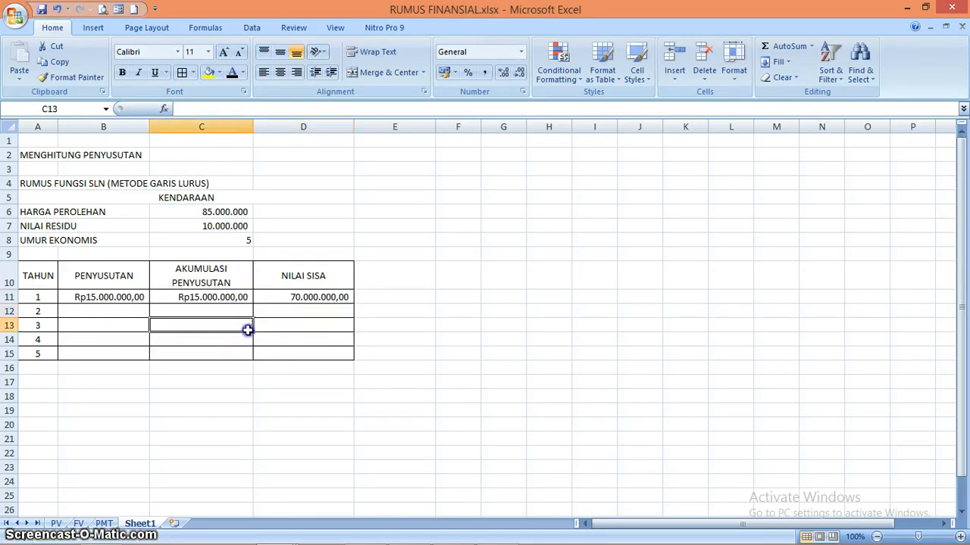
Make all references in the B11 formula absolute so that it reads =SLN($C$6;$C$7;$C$8)
click(120, 307)
click(116, 297)
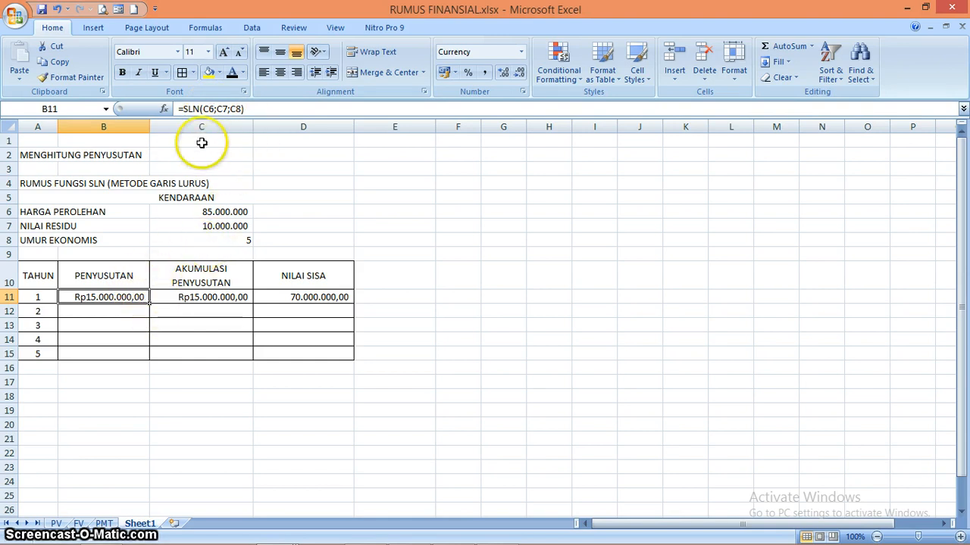
click(206, 109)
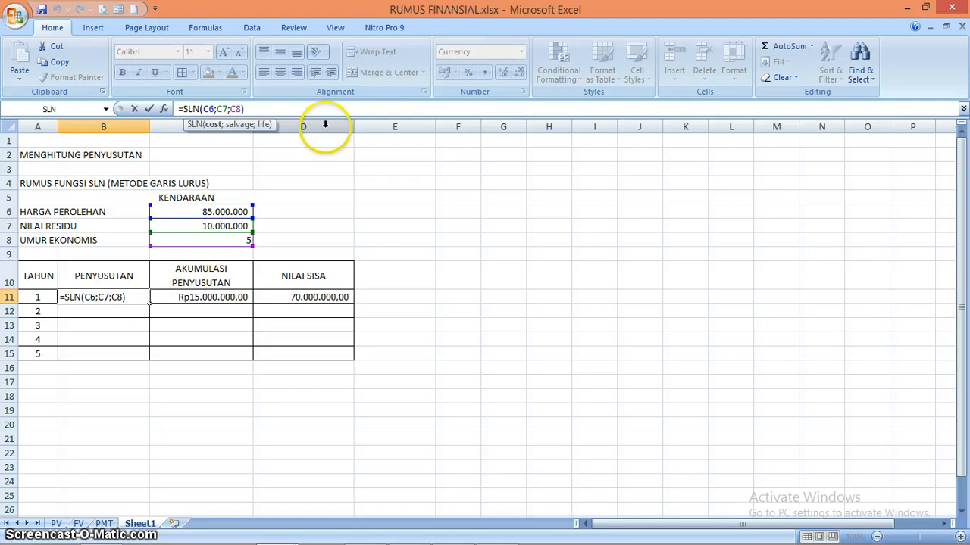
key(F4)
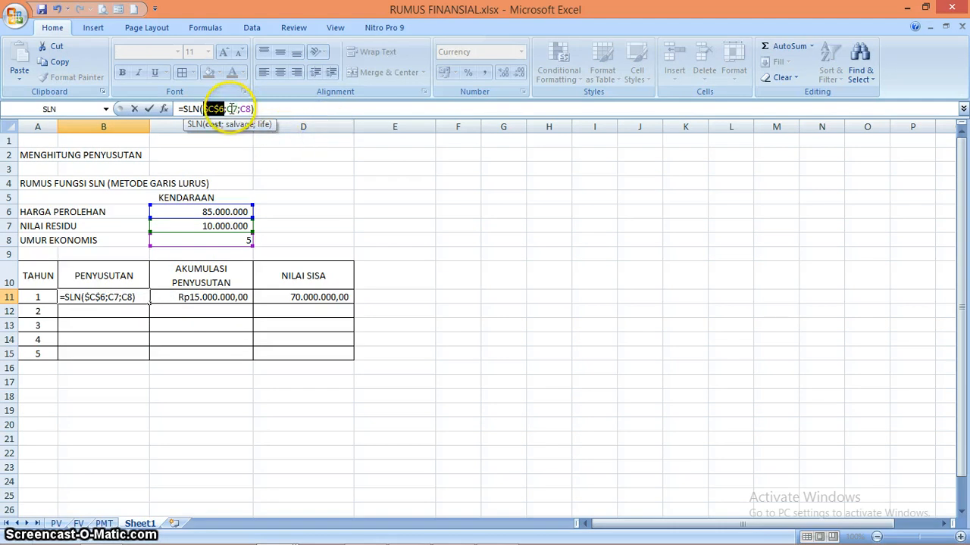
click(232, 109)
key(F4)
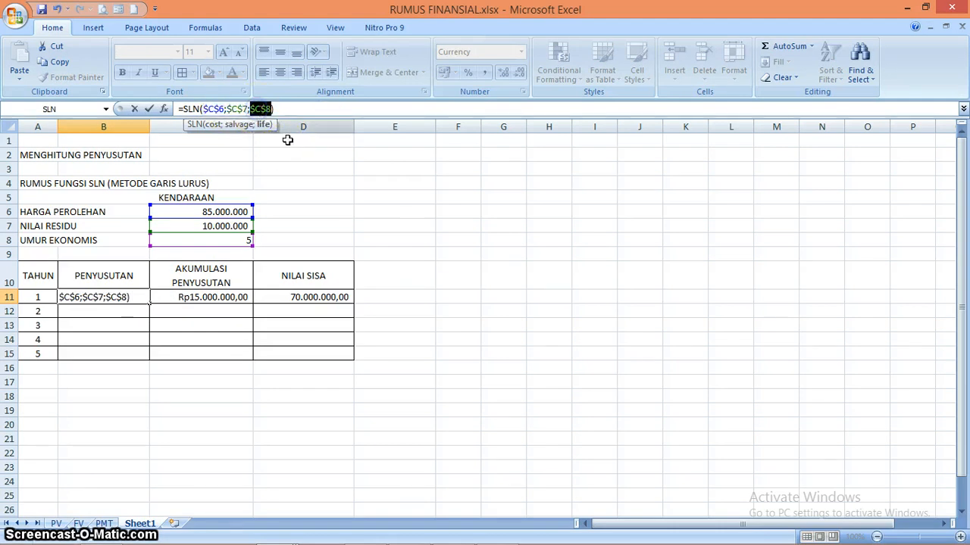
key(Return)
Fill the PENYUSUTAN formula from B11 down to B15 for years 2 to 5
click(128, 297)
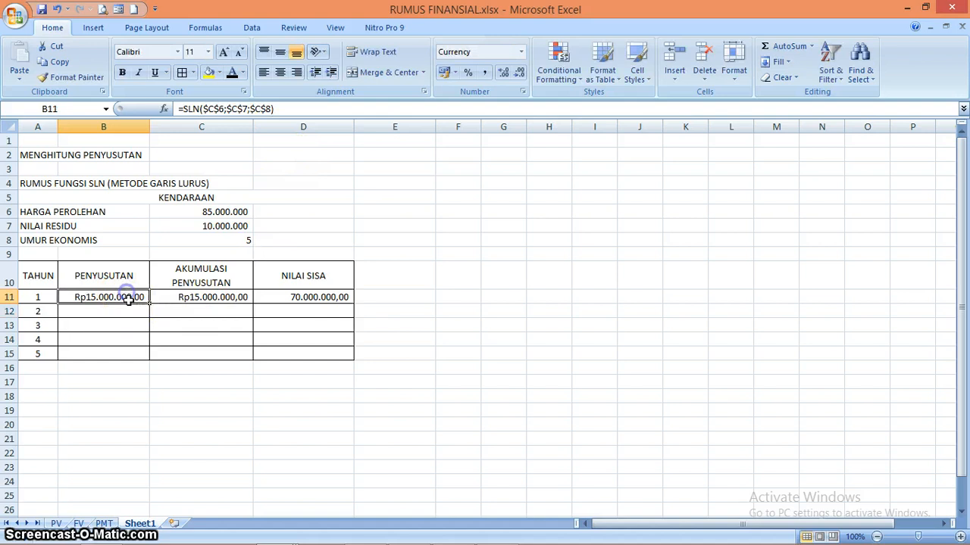
drag(150, 304, 147, 360)
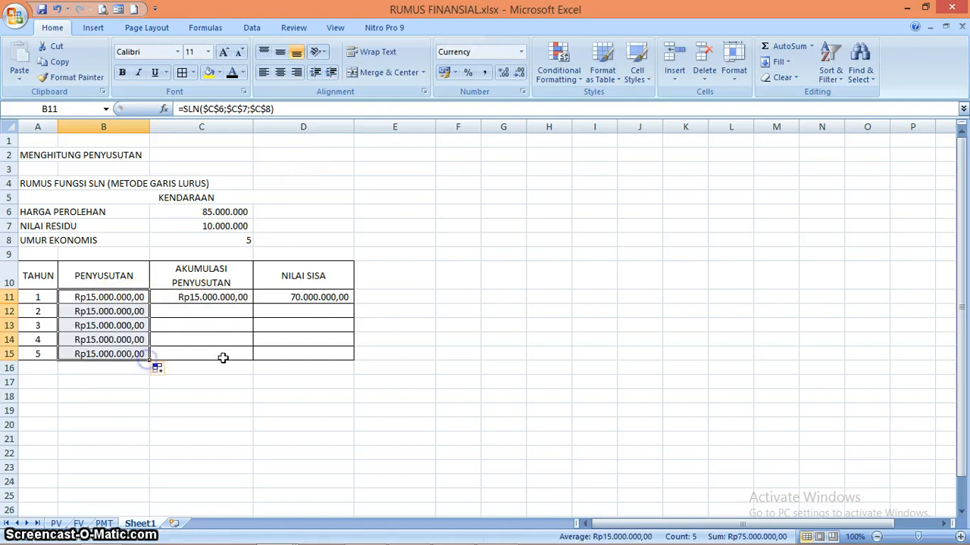
click(223, 352)
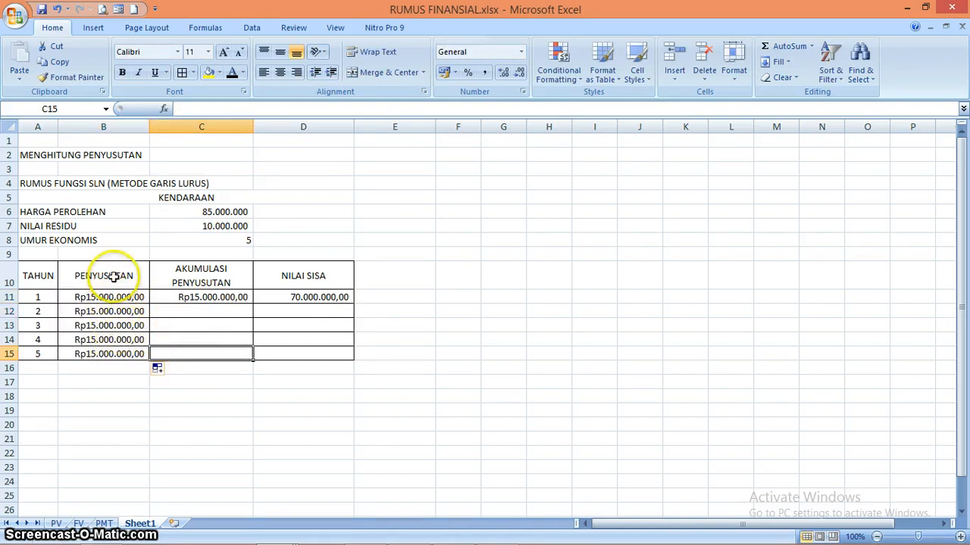
Enter the formula =C11+B11 as the year 2 AKUMULASI PENYUSUTAN in C12
click(217, 309)
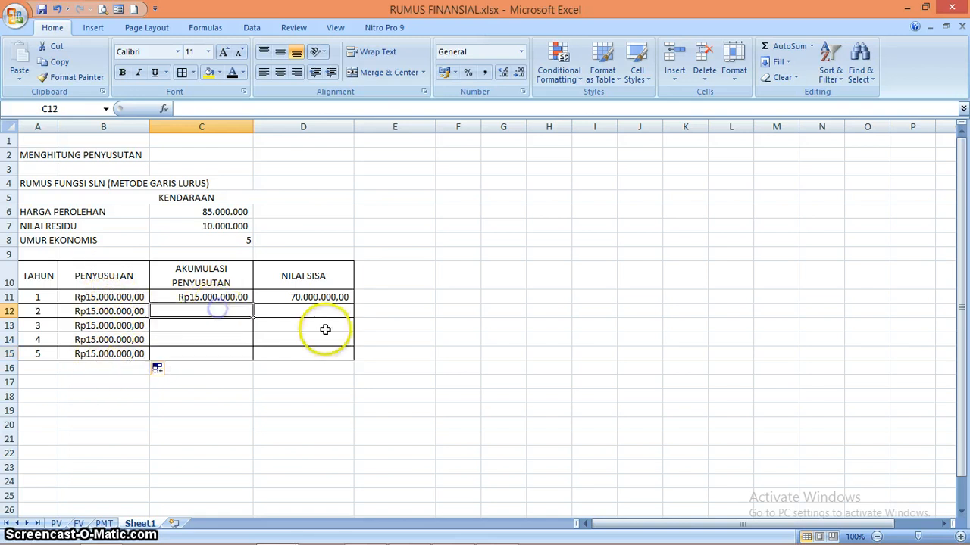
text(=)
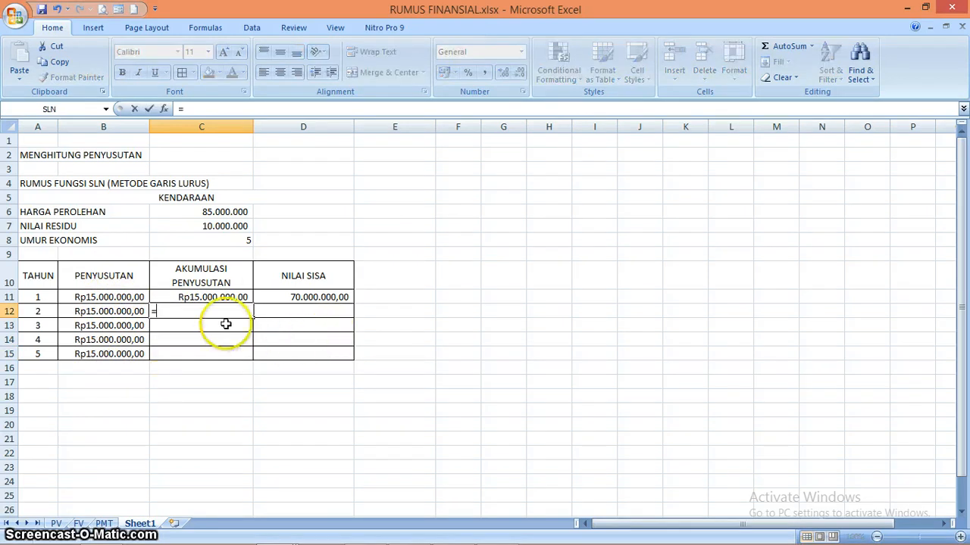
click(204, 297)
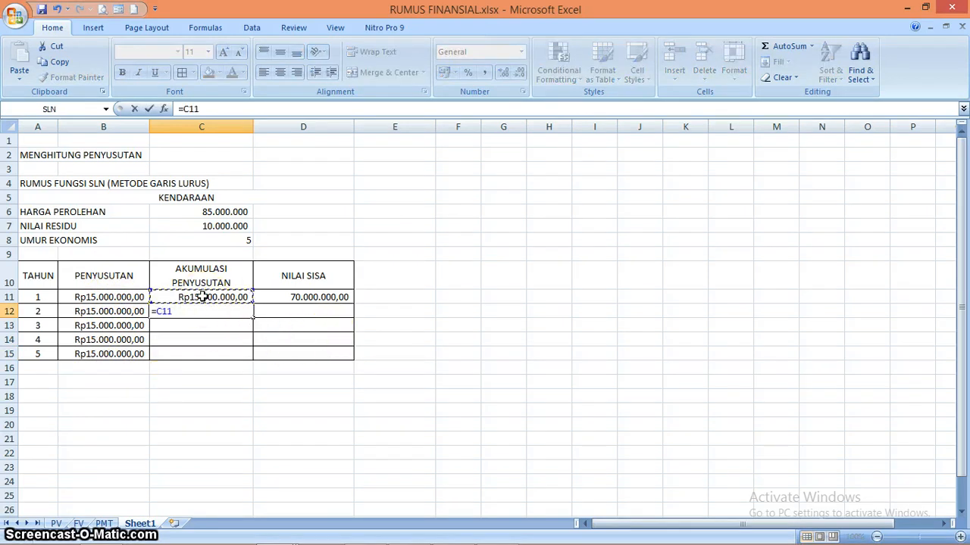
click(125, 312)
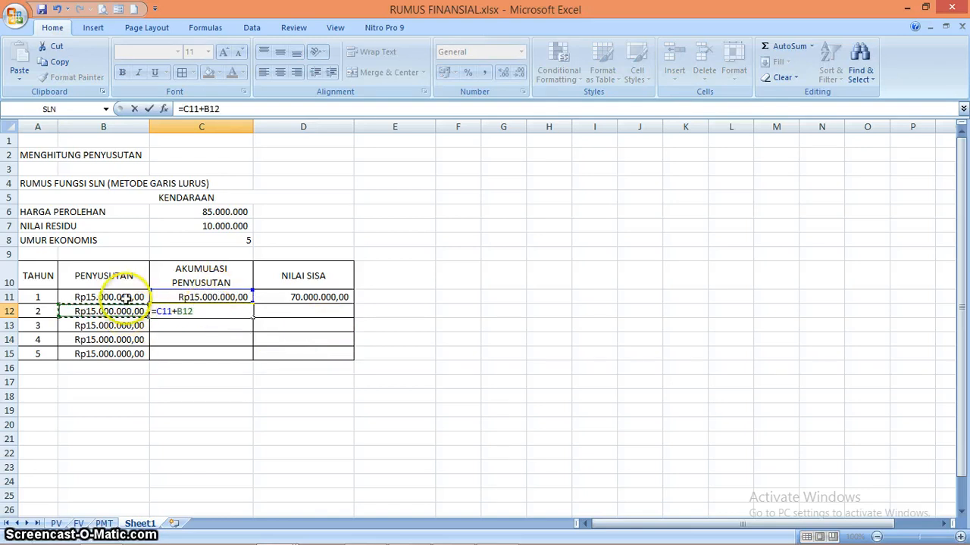
click(123, 297)
key(Return)
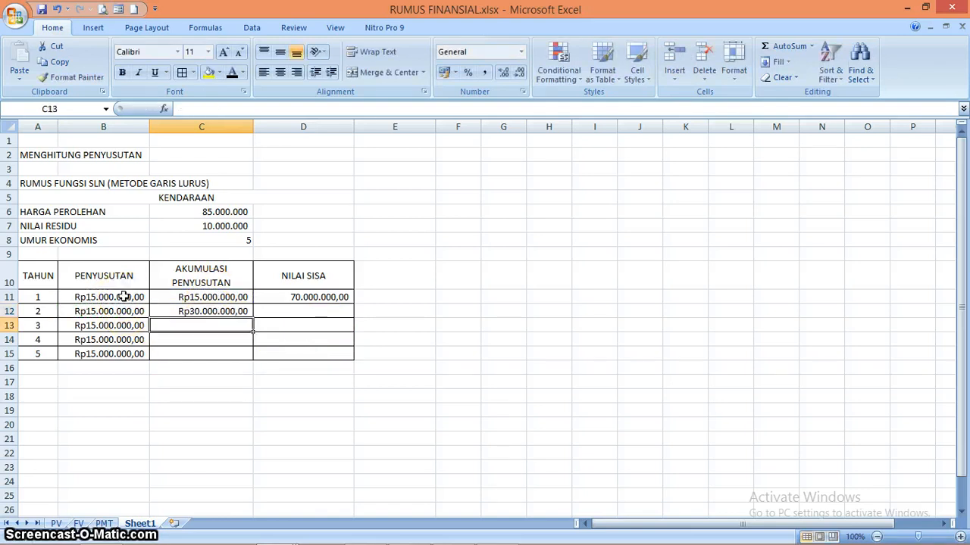
Fill the AKUMULASI PENYUSUTAN formula from C12 down to C15 for years 3 to 5
click(237, 311)
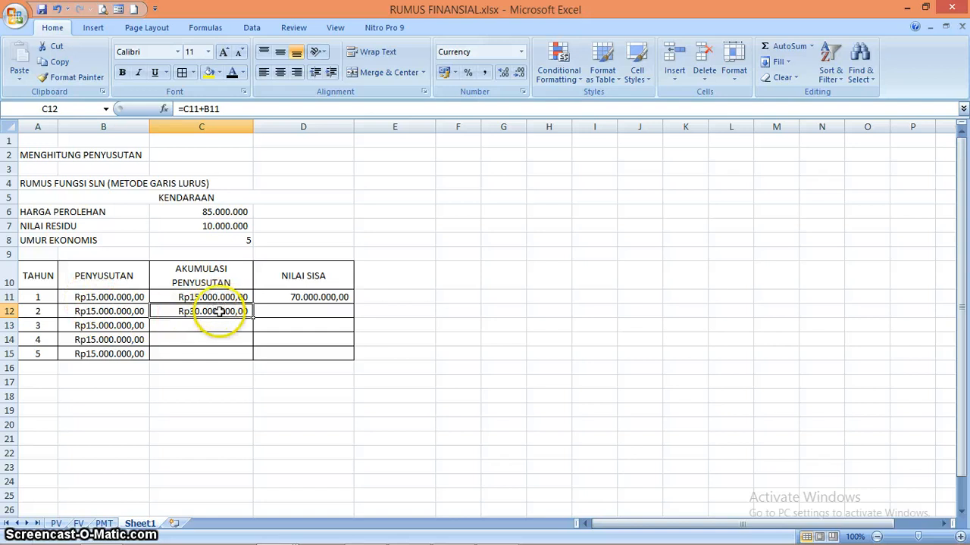
drag(252, 317, 248, 355)
click(227, 340)
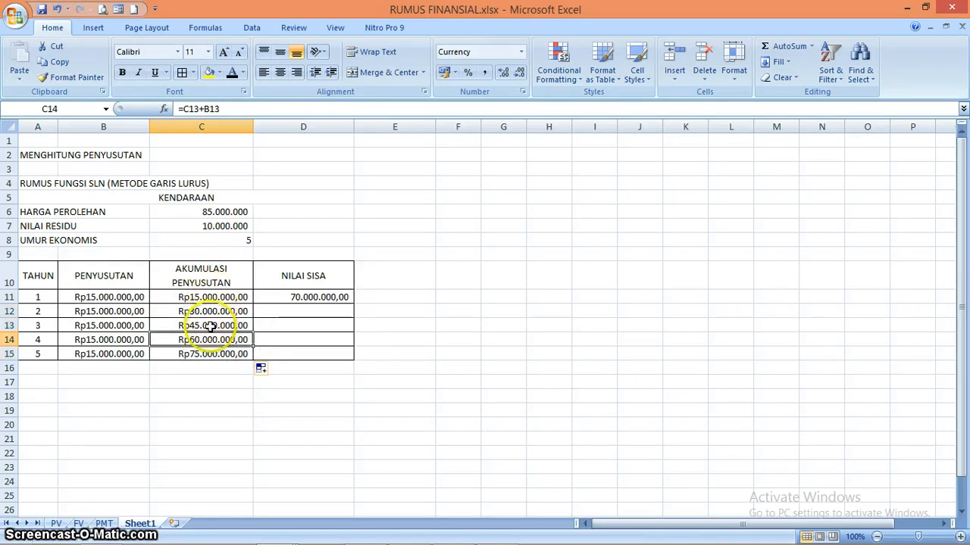
Fill the NILAI SISA formula from D11 down to D15 for years 2 to 5 and compare the year 5 value with the NILAI RESIDU
click(291, 297)
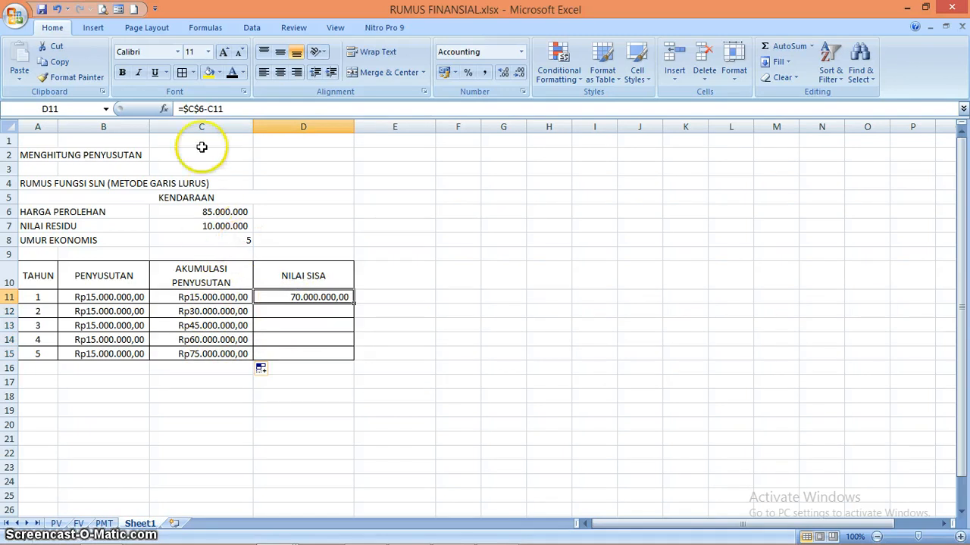
drag(353, 304, 346, 356)
click(324, 335)
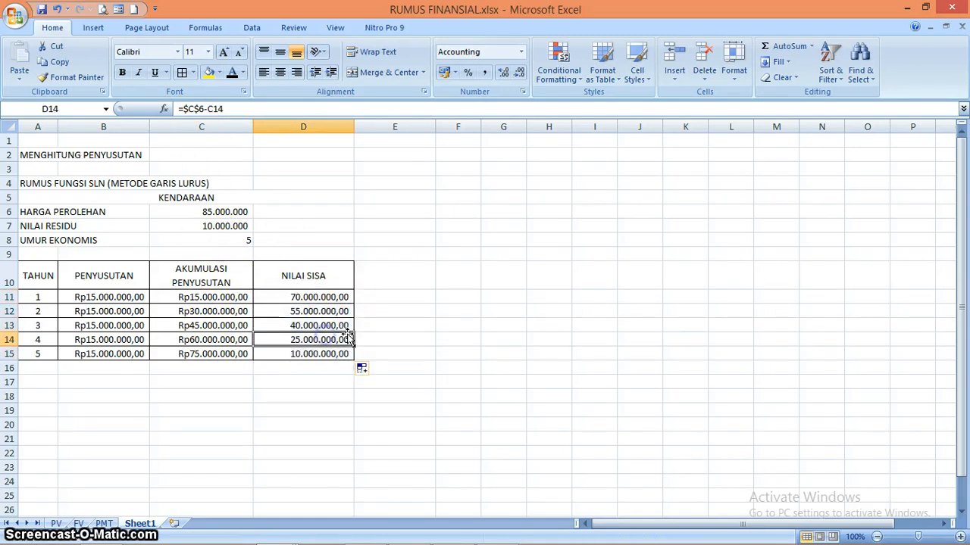
click(336, 355)
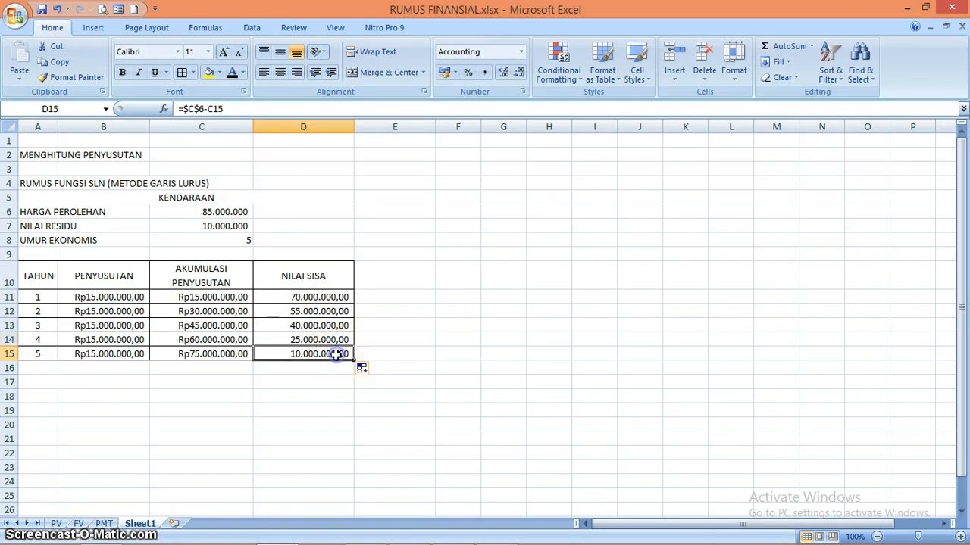
click(230, 227)
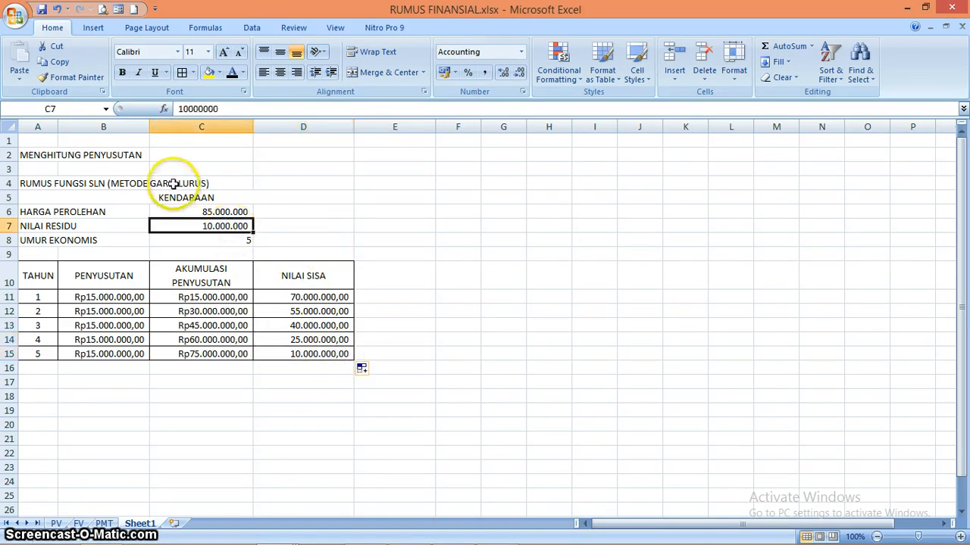
Rename the Sheet1 worksheet as SLN
double_click(150, 527)
click(257, 458)
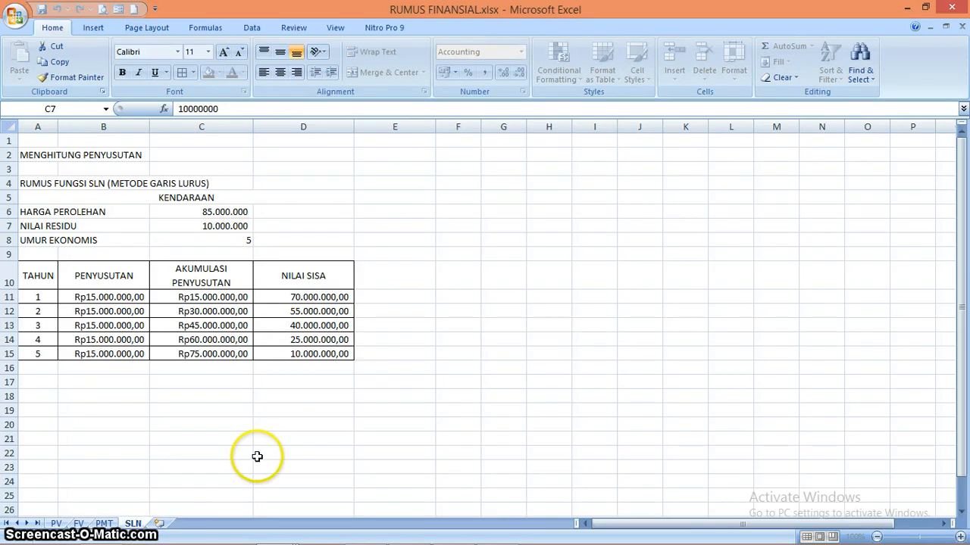
click(241, 423)
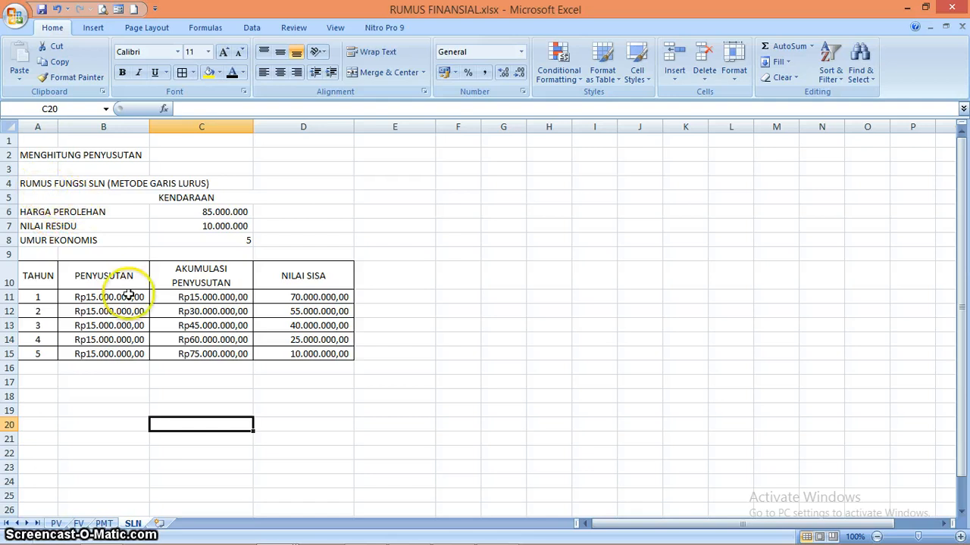
Copy columns A to D with the whole depreciation layout and paste them starting at column F
drag(38, 126, 285, 125)
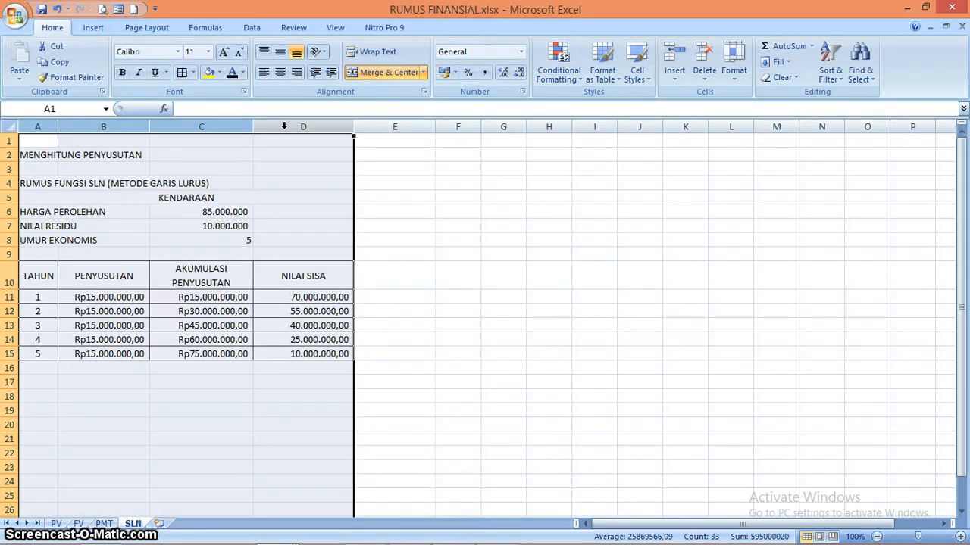
right_click(284, 127)
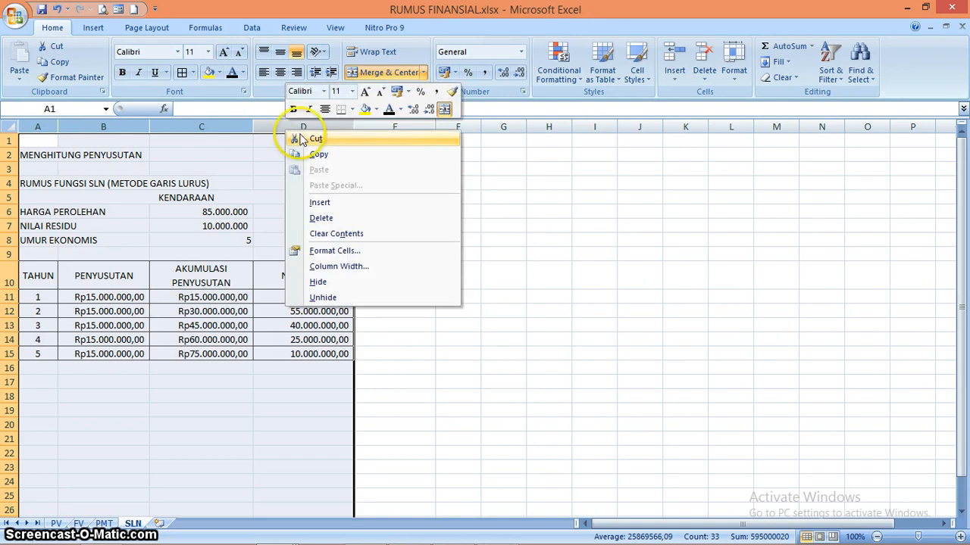
click(319, 156)
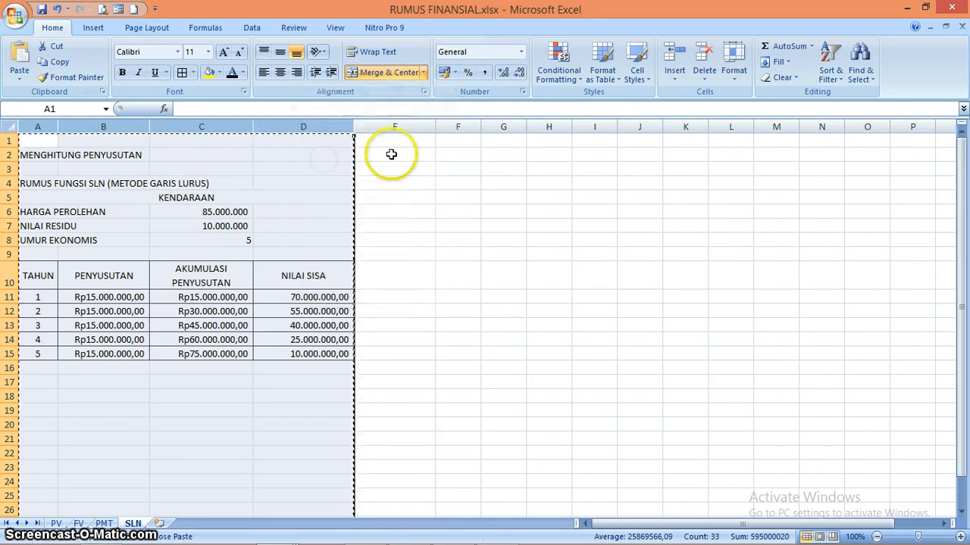
click(456, 127)
right_click(457, 129)
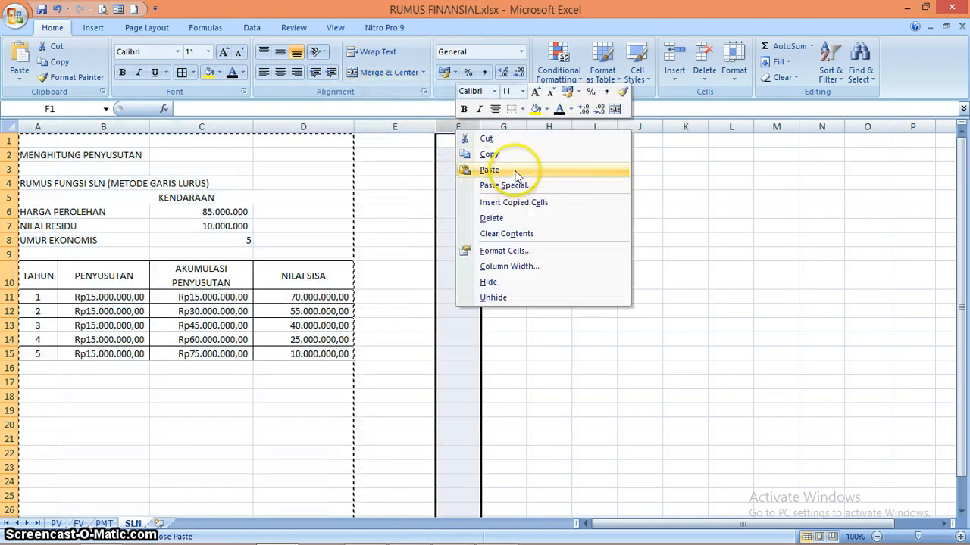
click(491, 170)
click(630, 397)
click(746, 355)
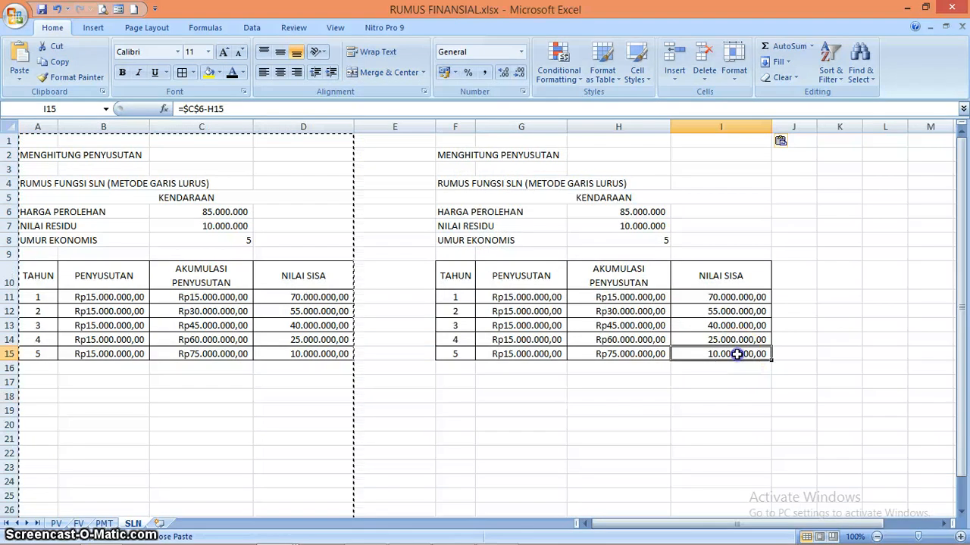
Change the heading in F4 of the copied block to RUMUS FUNGSI SYD (JUMLAH ANGKA TAHUN)
click(485, 183)
click(458, 184)
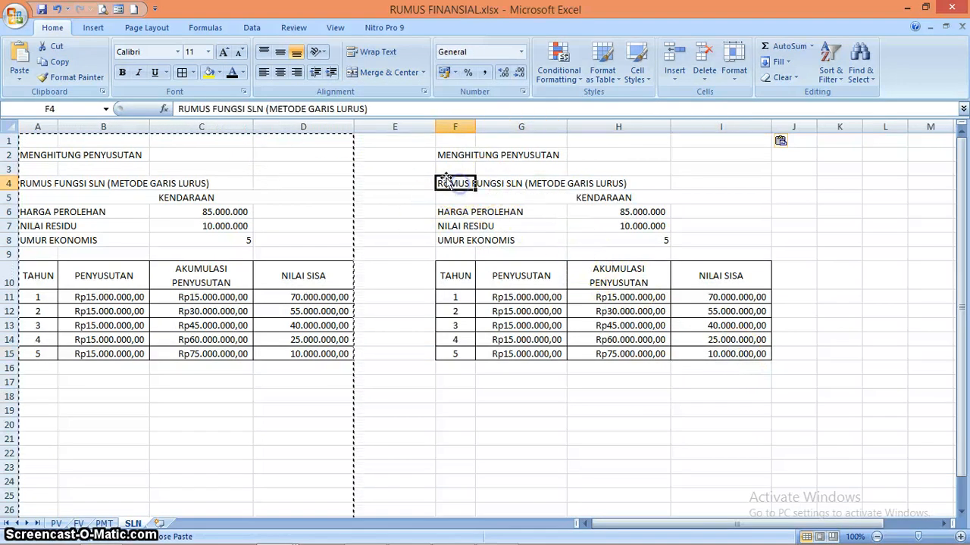
drag(372, 109, 320, 109)
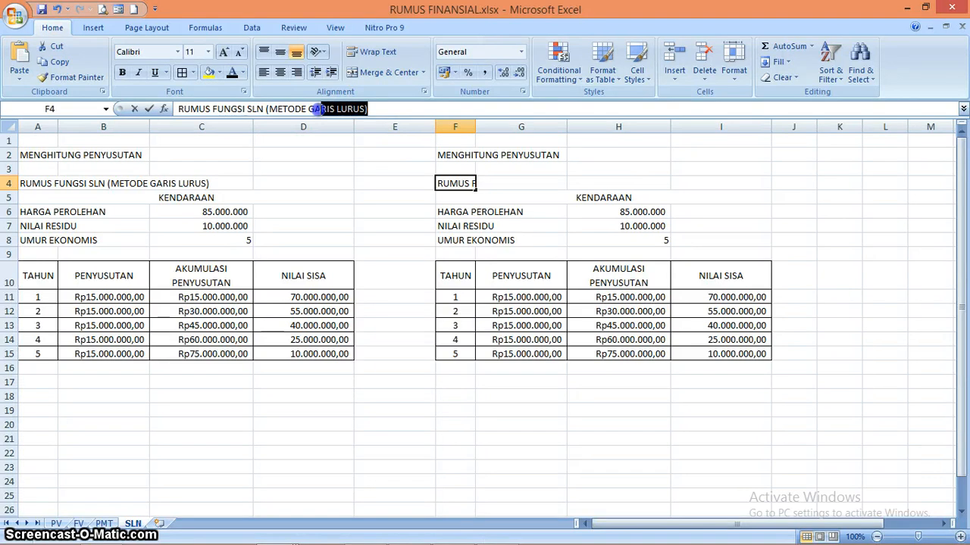
drag(241, 134, 247, 109)
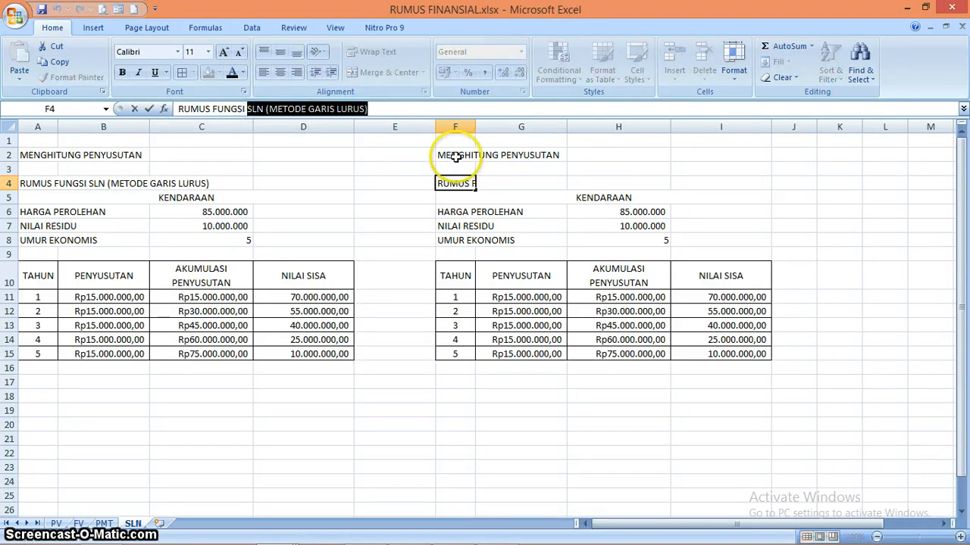
text(SYD)
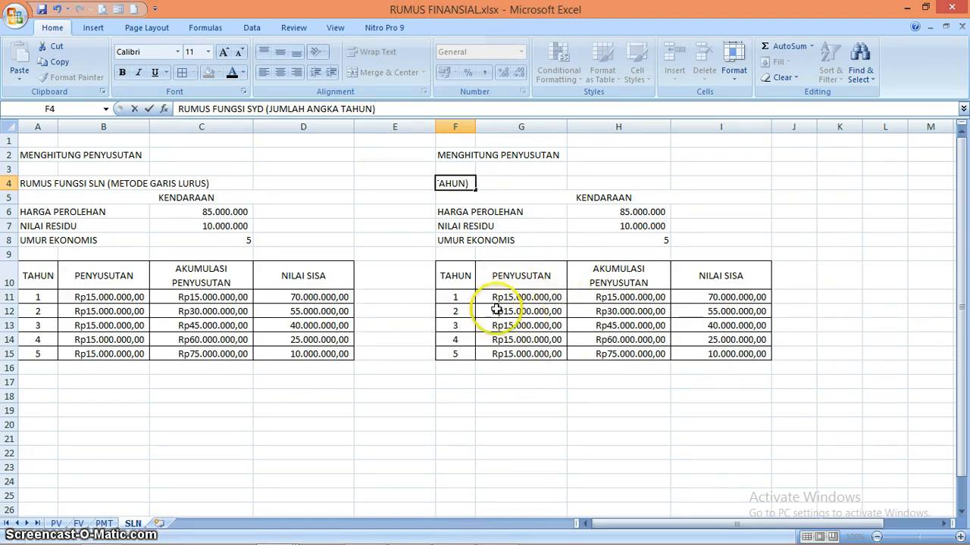
click(500, 334)
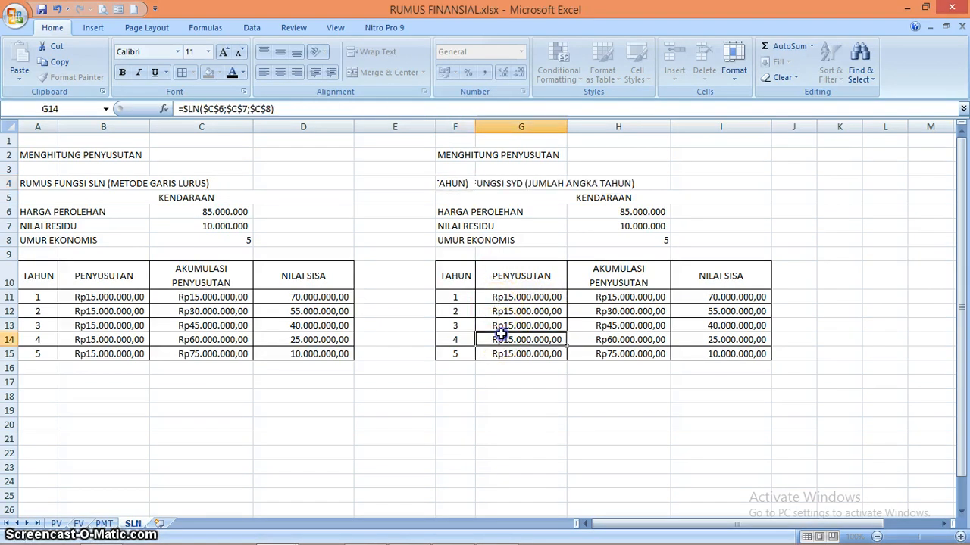
Add the label PERIODE PENYUSUTAN in F9 below UMUR EKONOMIS
click(456, 253)
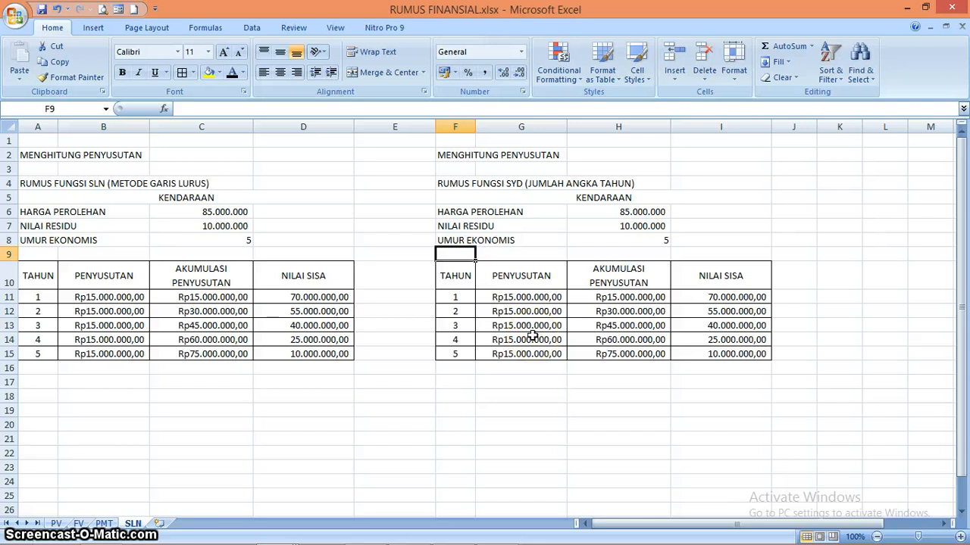
text(PERIODE PENYUSUTAN)
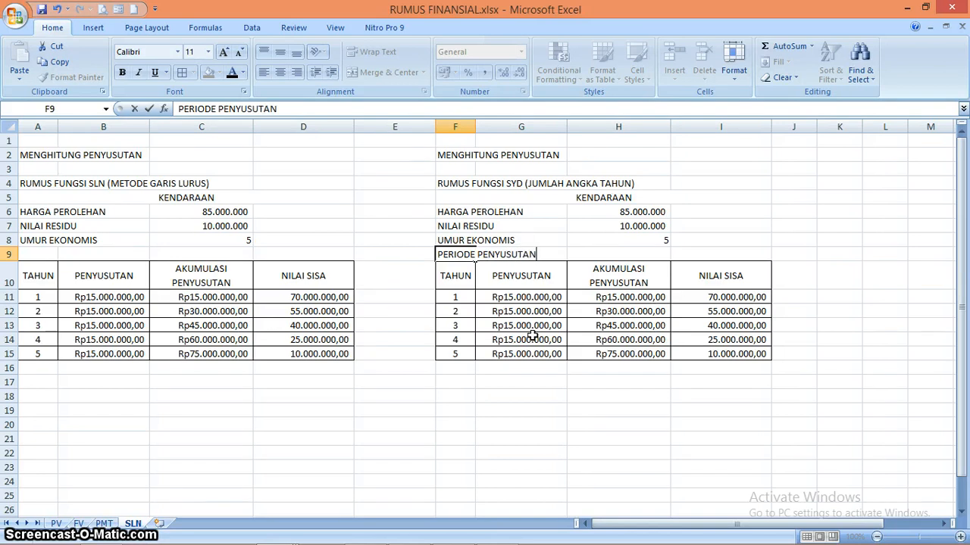
key(Tab)
key(Tab)
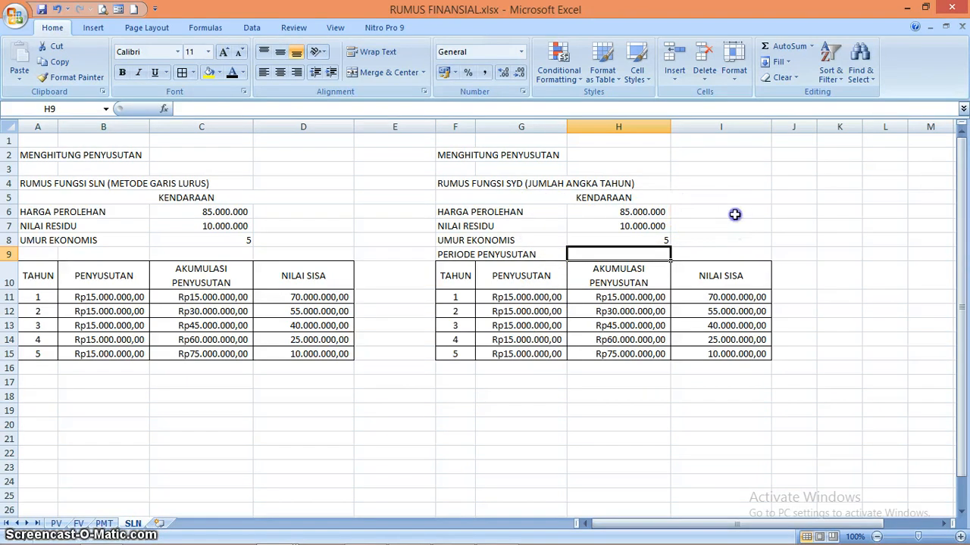
Enter the argument names COST, SALVAGE, LIFE and PER in cells I6 to I9 beside the SYD input data
click(737, 214)
text(COST)
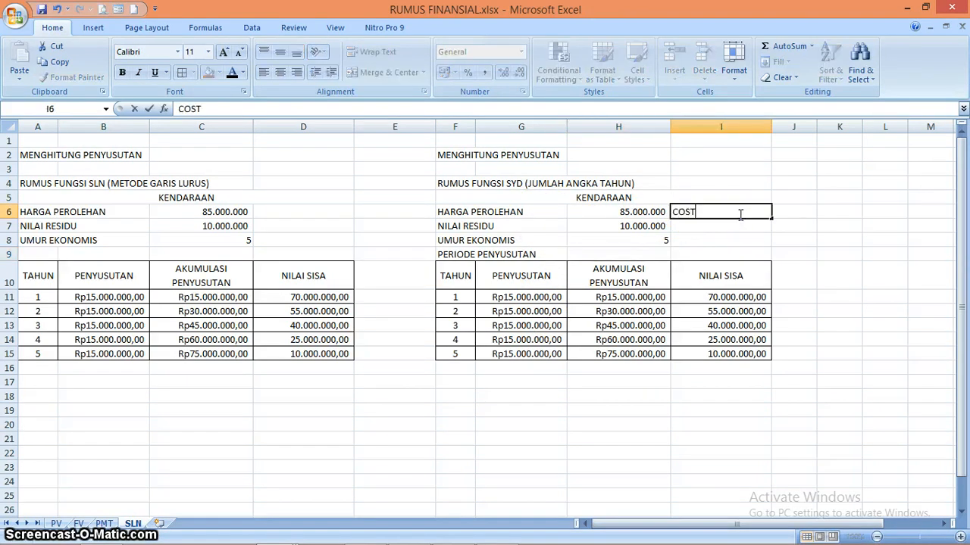
key(Return)
text(S)
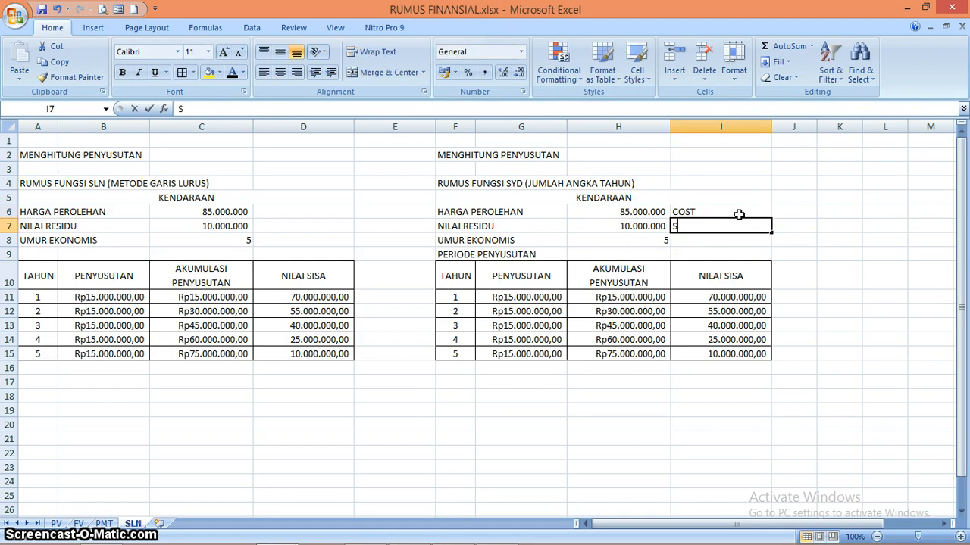
text(ALVAGE)
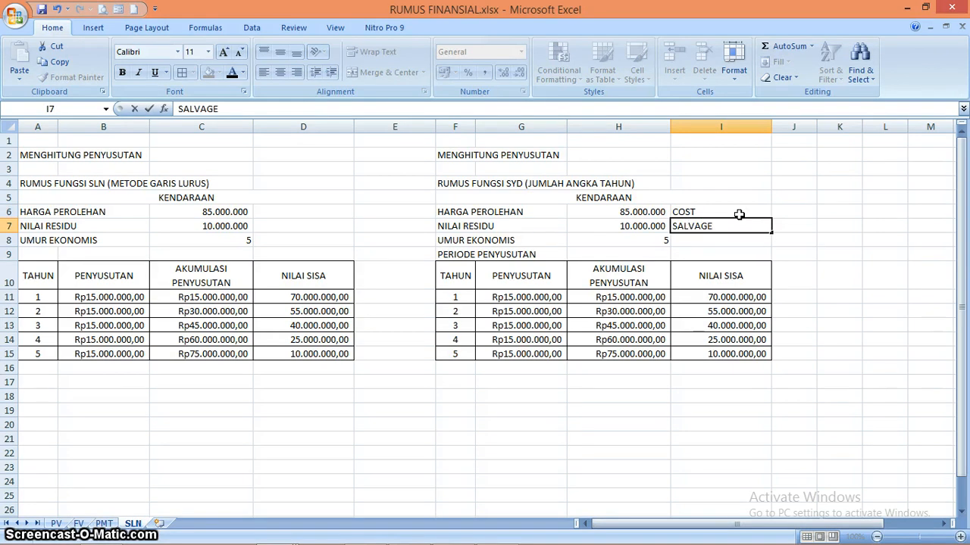
key(Return)
text(LI)
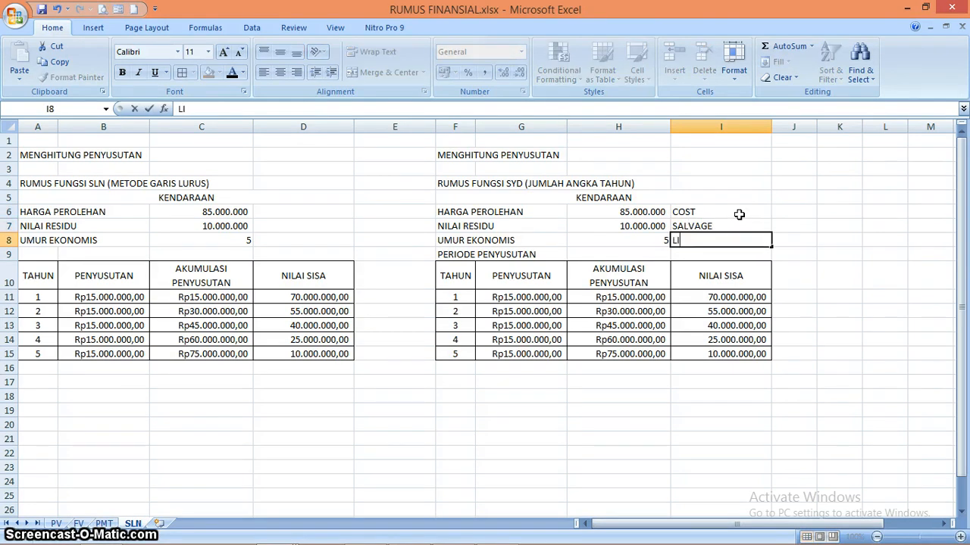
text(FE)
key(Return)
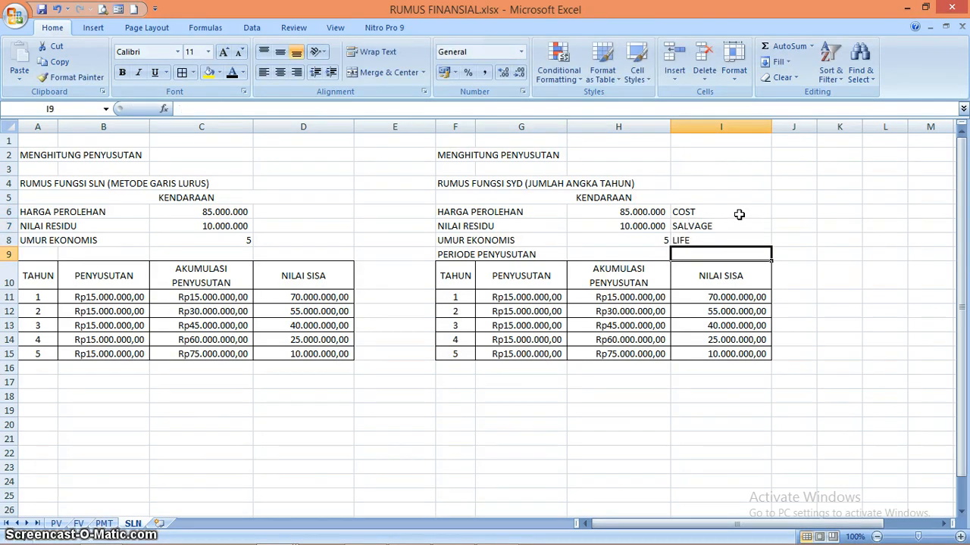
text(PER)
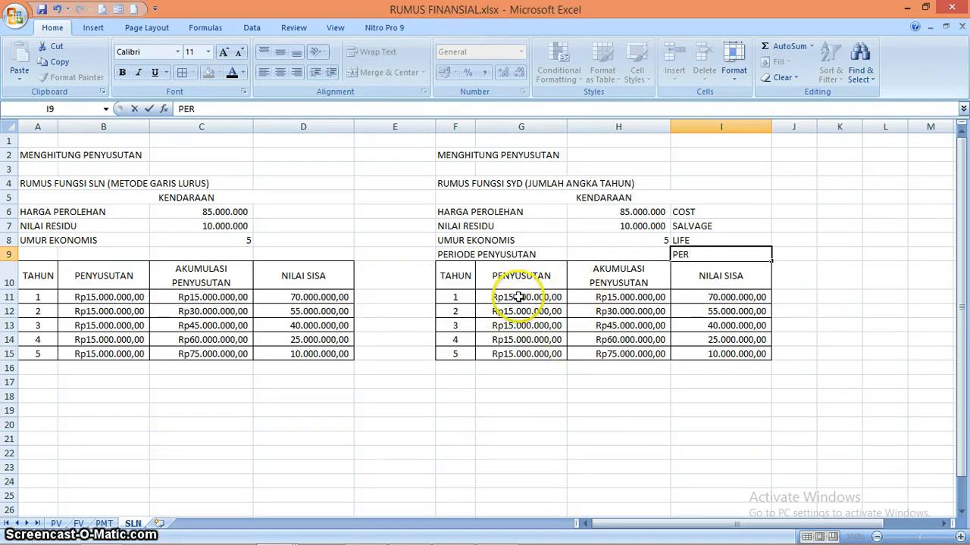
Clear the copied PENYUSUTAN and AKUMULASI PENYUSUTAN values in G11:H15
drag(518, 297, 604, 352)
key(Delete)
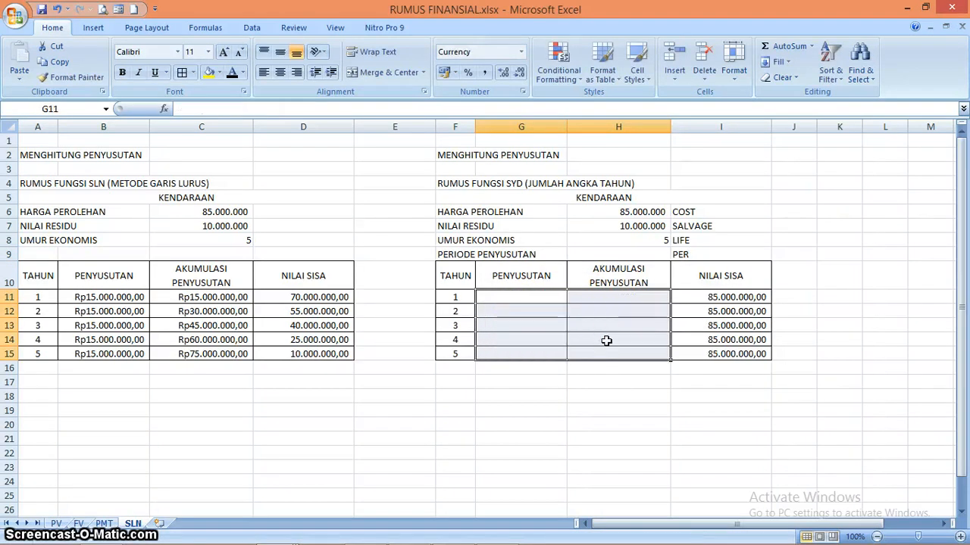
click(539, 328)
Insert the financial function SYD in G11 for the year 1 PENYUSUTAN
click(526, 299)
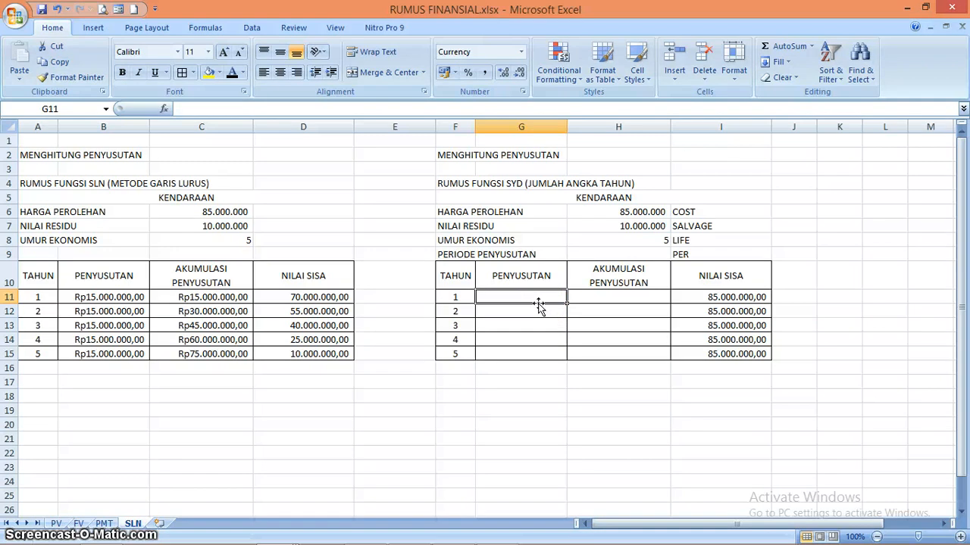
text(=)
key(BackSpace)
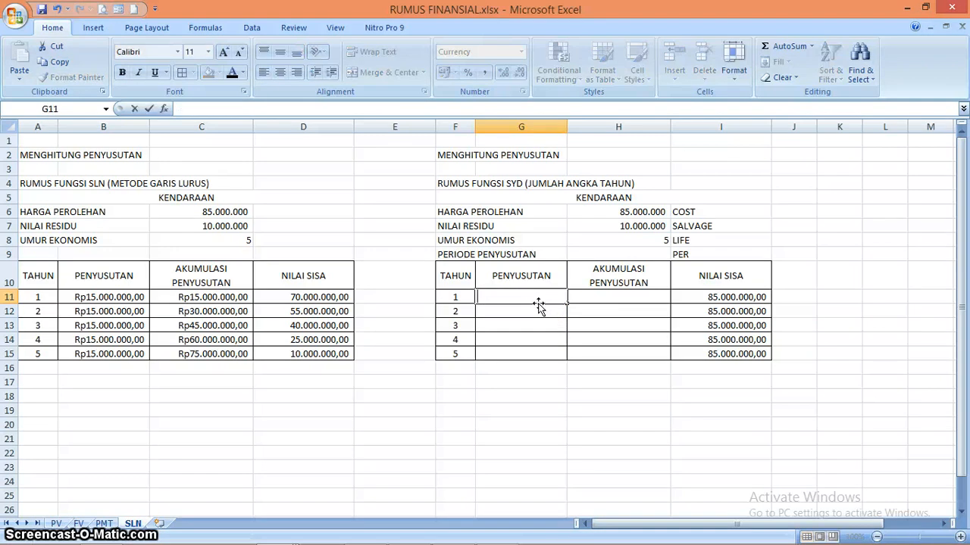
click(165, 109)
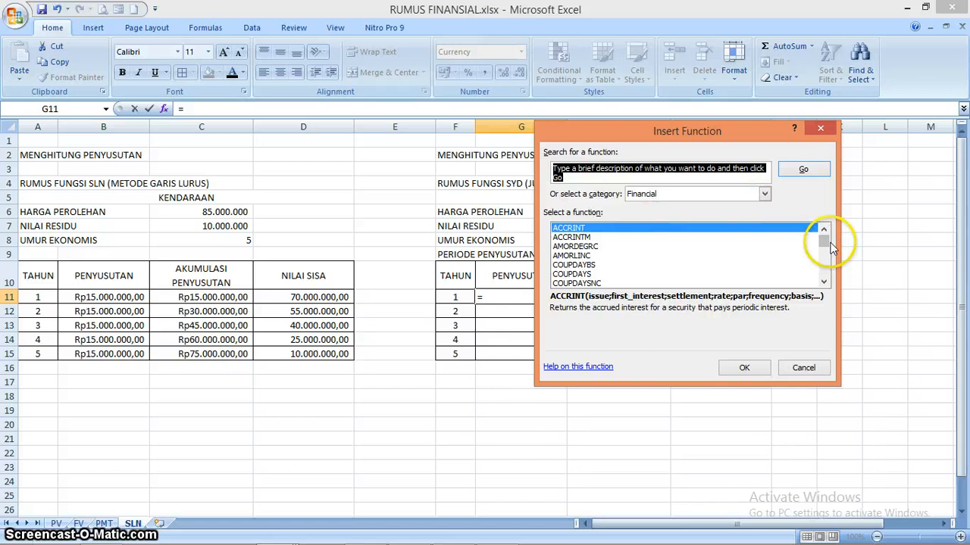
drag(830, 250, 827, 276)
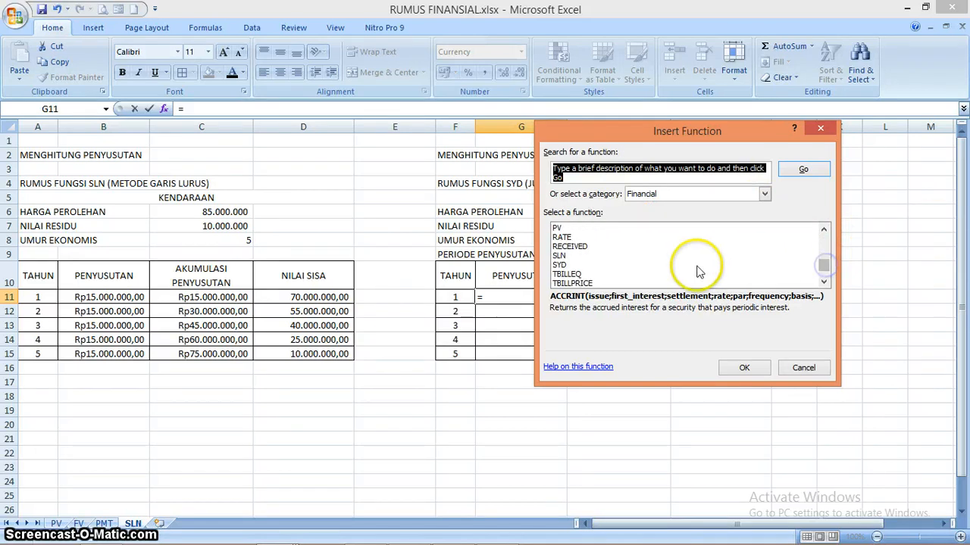
click(561, 265)
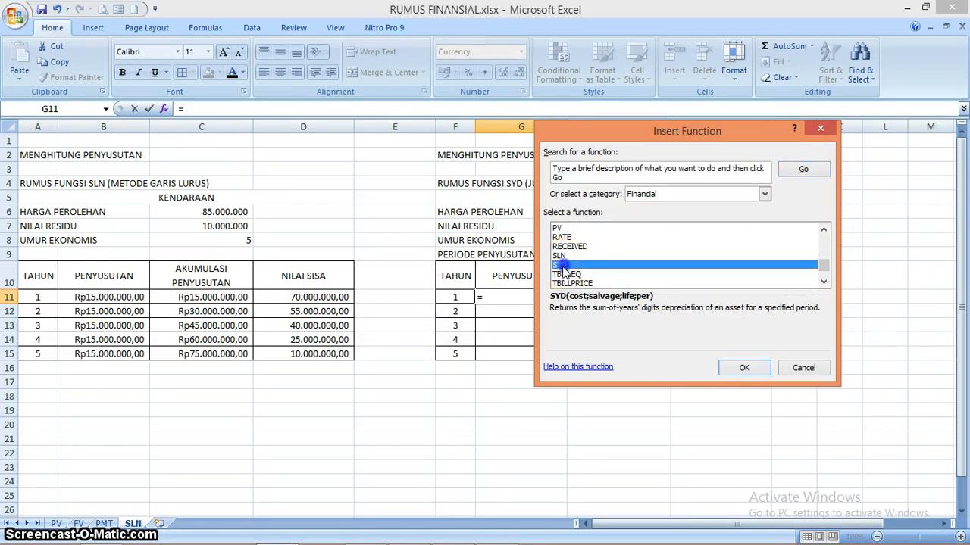
click(745, 370)
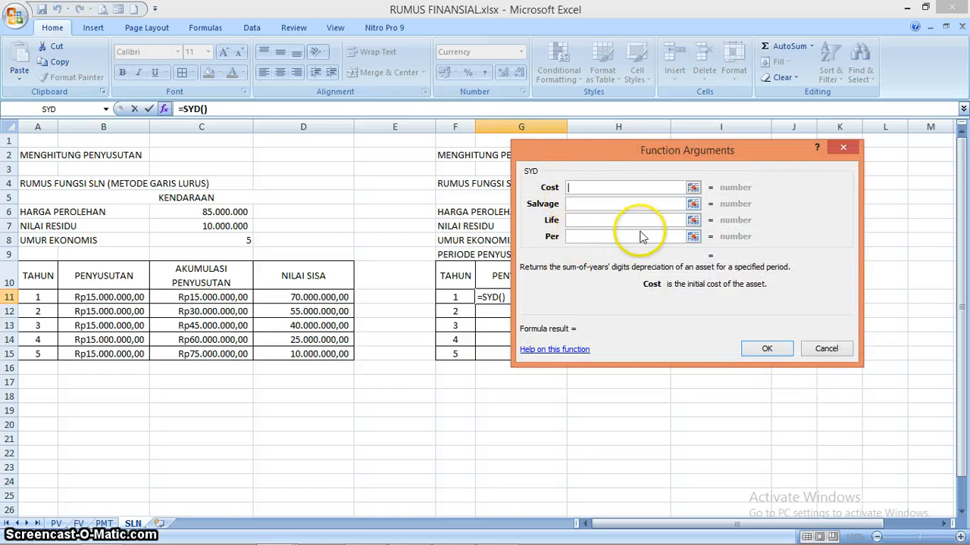
Set the SYD arguments in G11 to Cost H6, Salvage H7, Life H8 and Per F11
drag(725, 156, 813, 333)
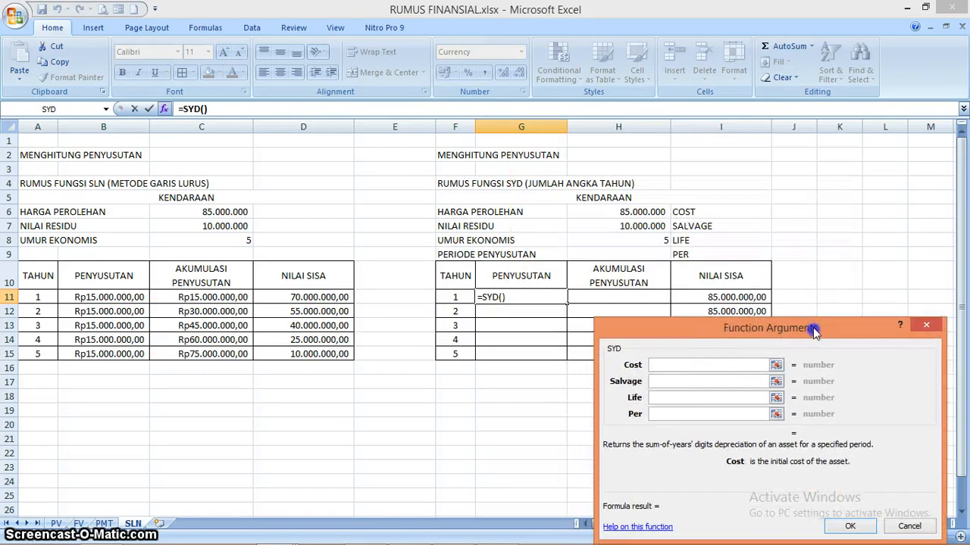
click(633, 212)
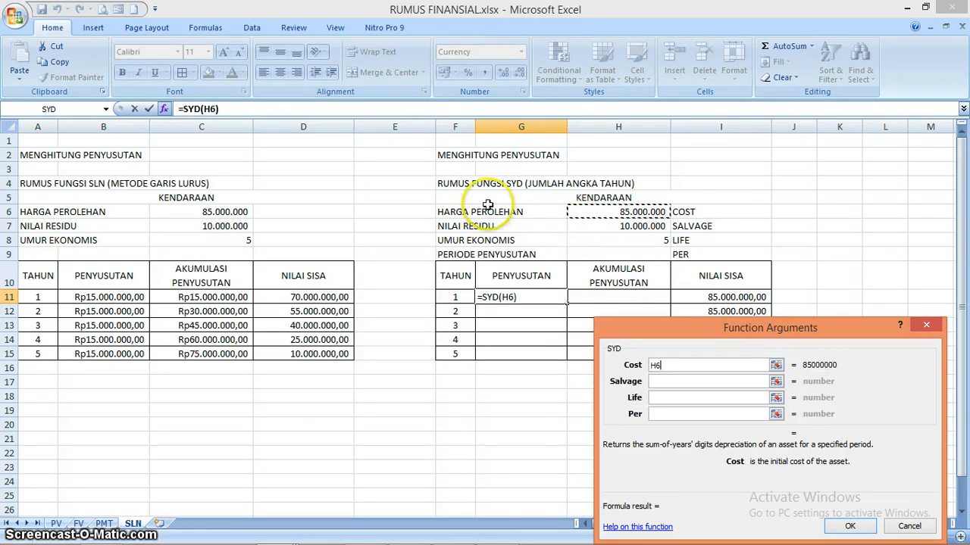
click(670, 385)
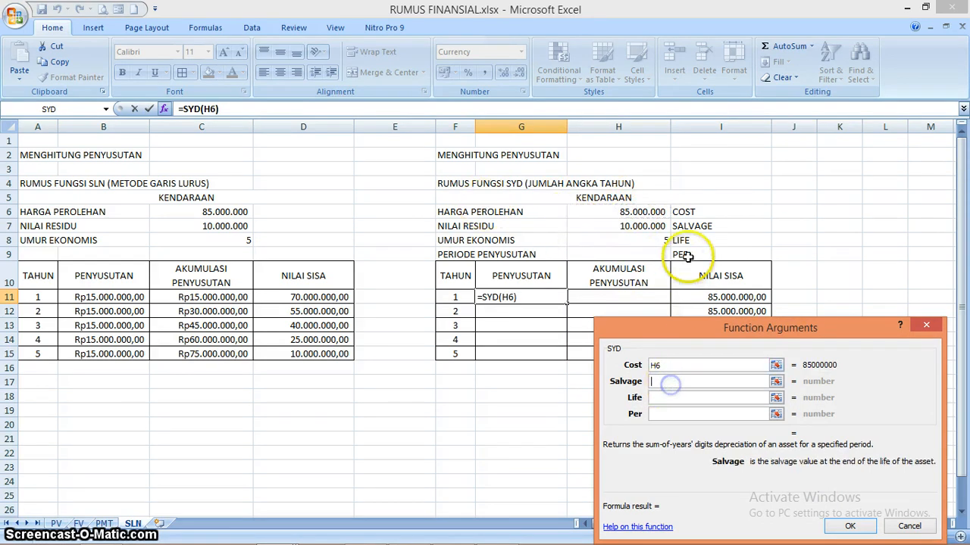
click(643, 226)
click(685, 398)
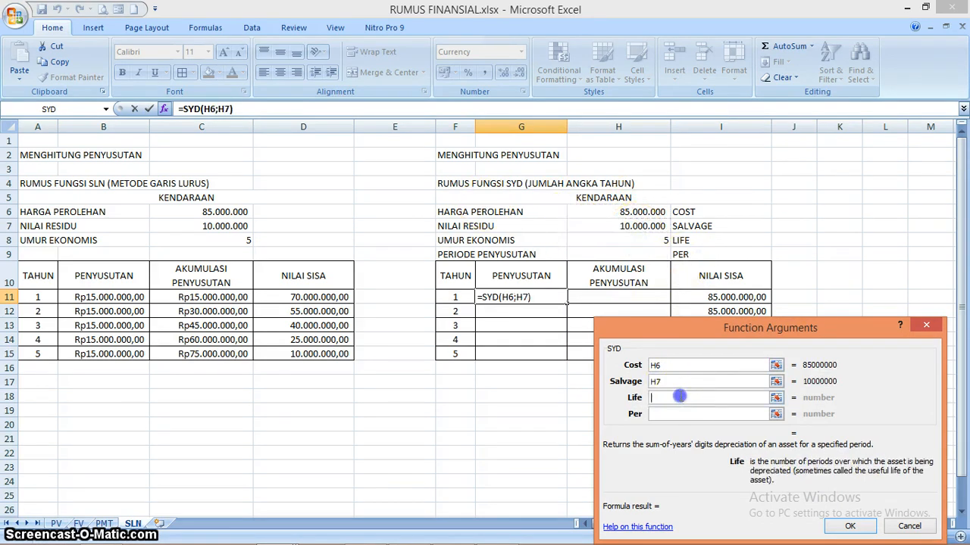
click(651, 239)
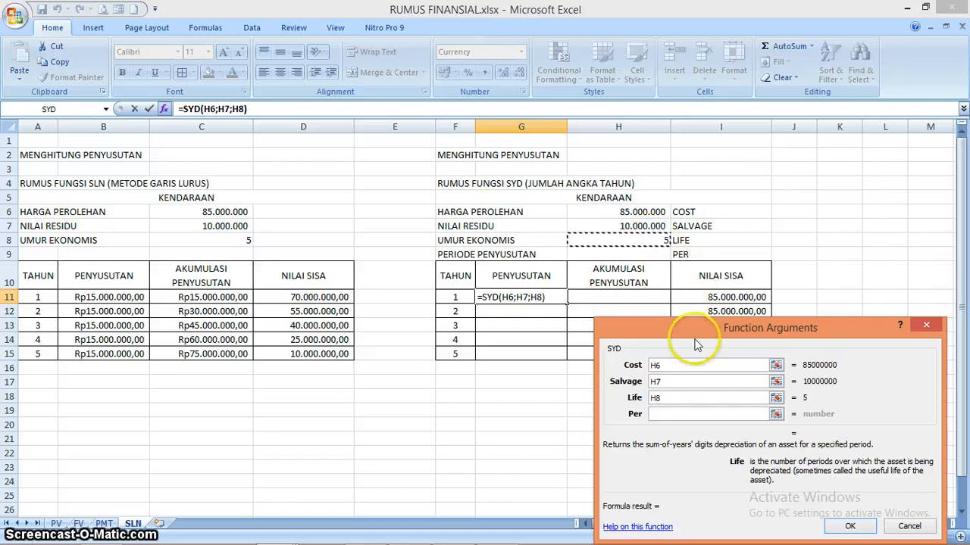
click(667, 415)
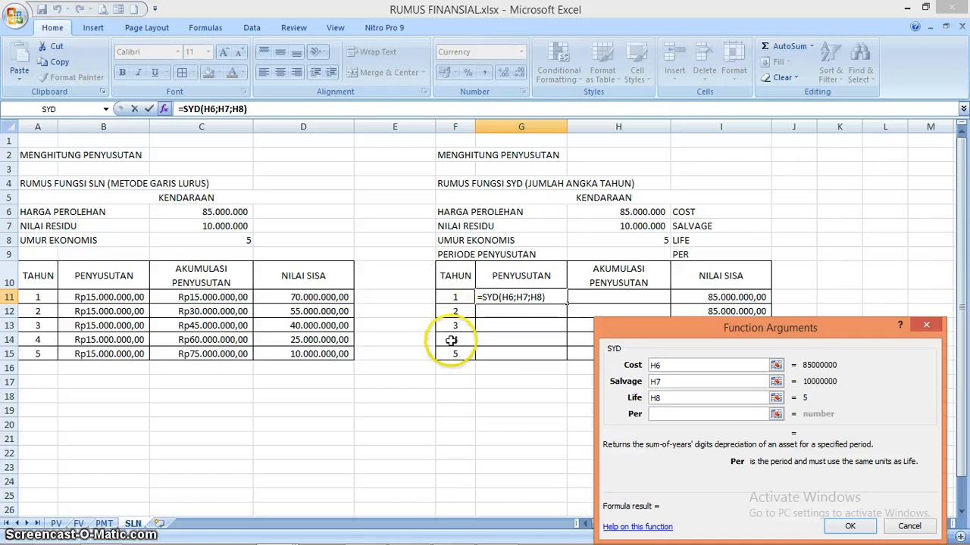
click(656, 413)
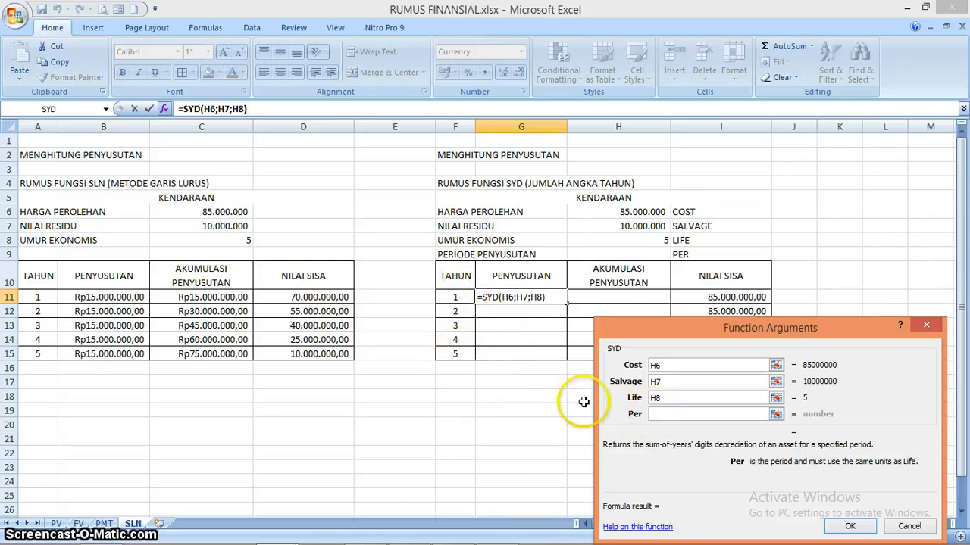
click(457, 297)
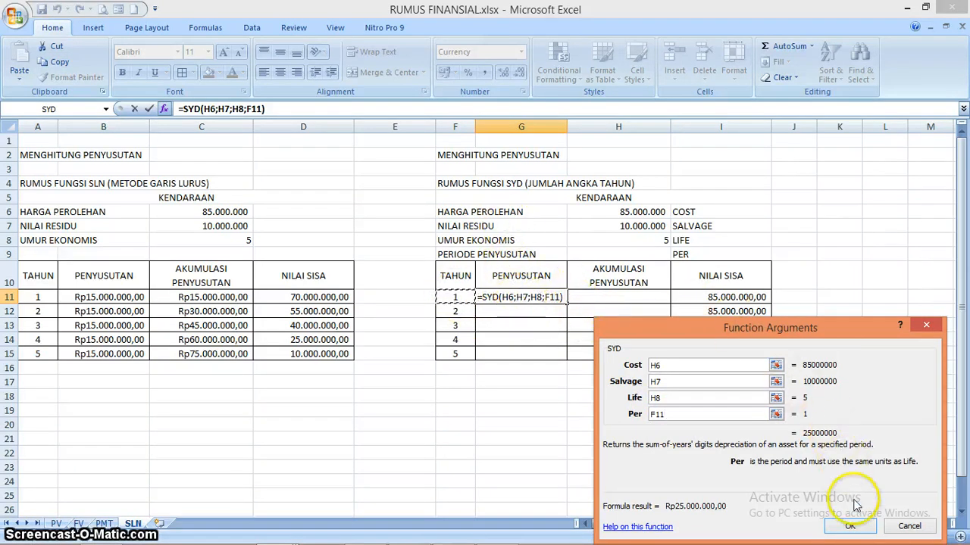
click(850, 526)
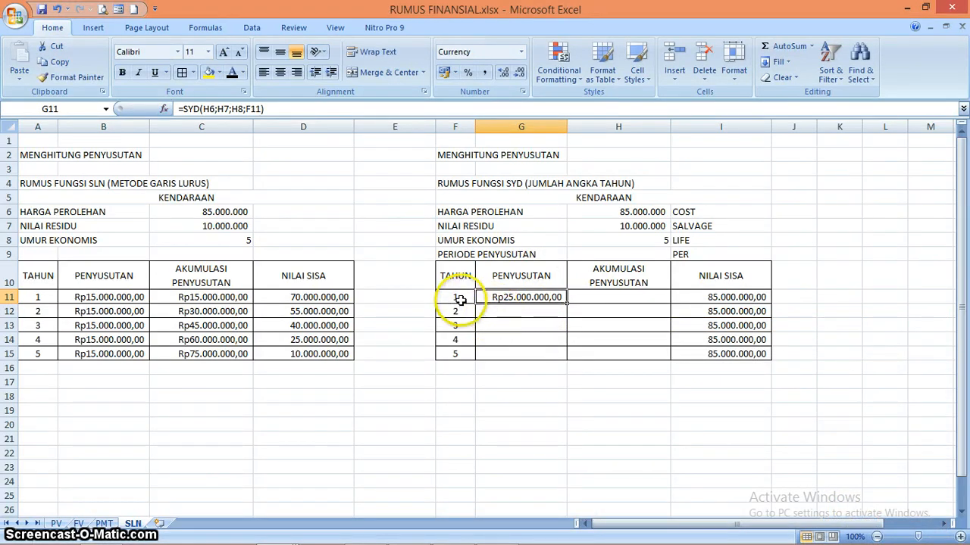
Try to fill the SYD formula with relative references from G11 down to G15, and undo the fill
drag(567, 305, 564, 357)
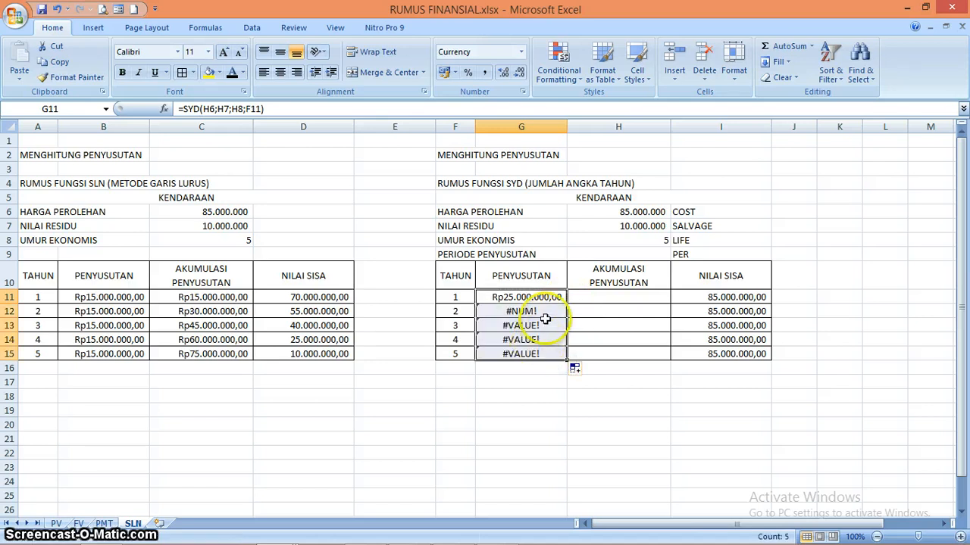
click(545, 313)
click(545, 297)
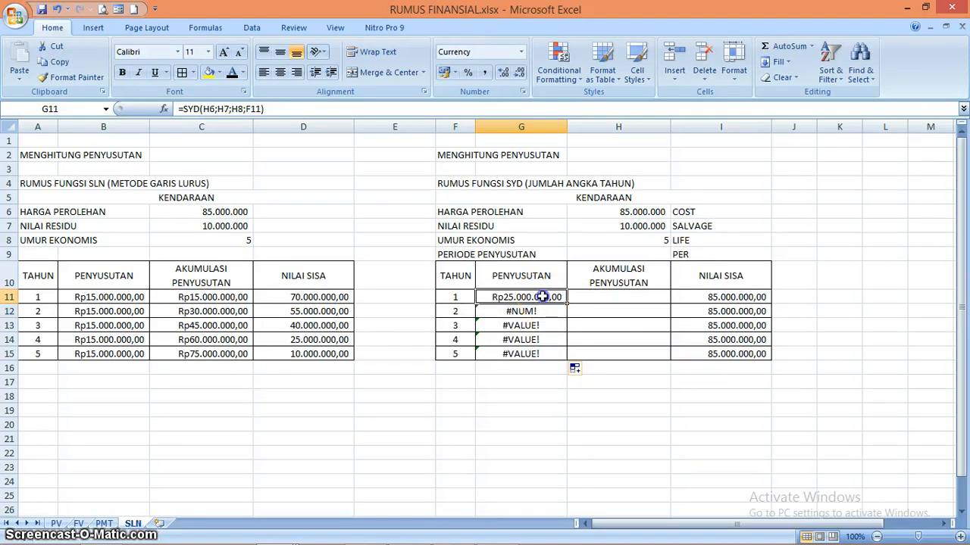
click(211, 109)
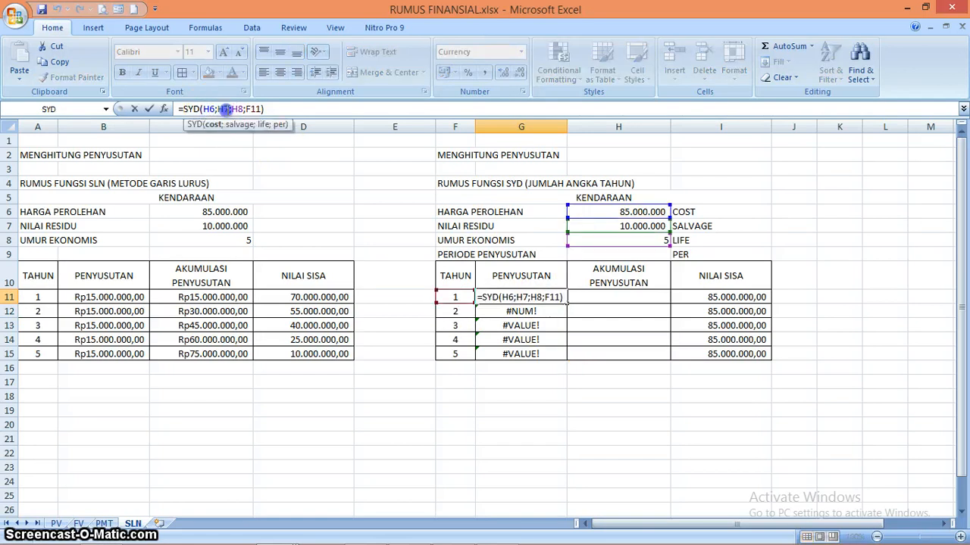
click(238, 109)
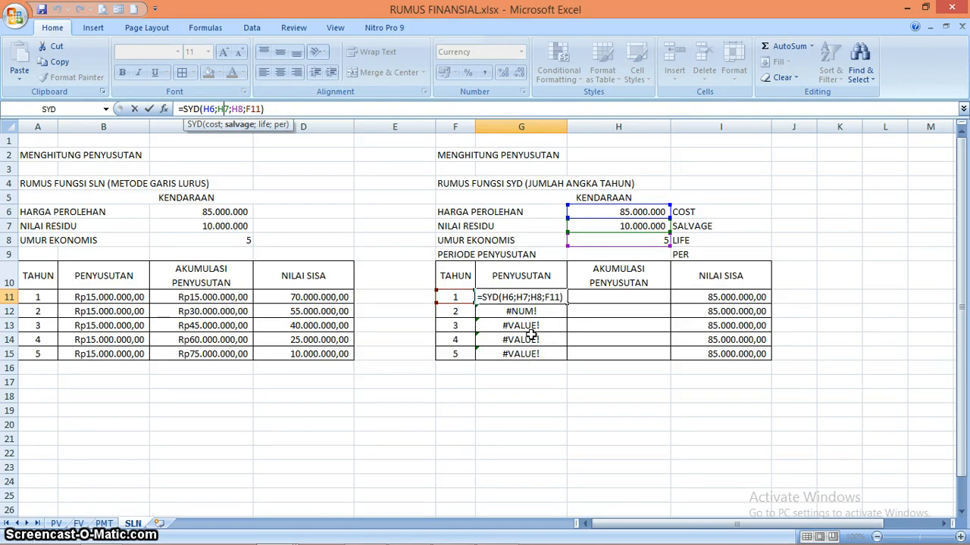
key(Return)
key(Up)
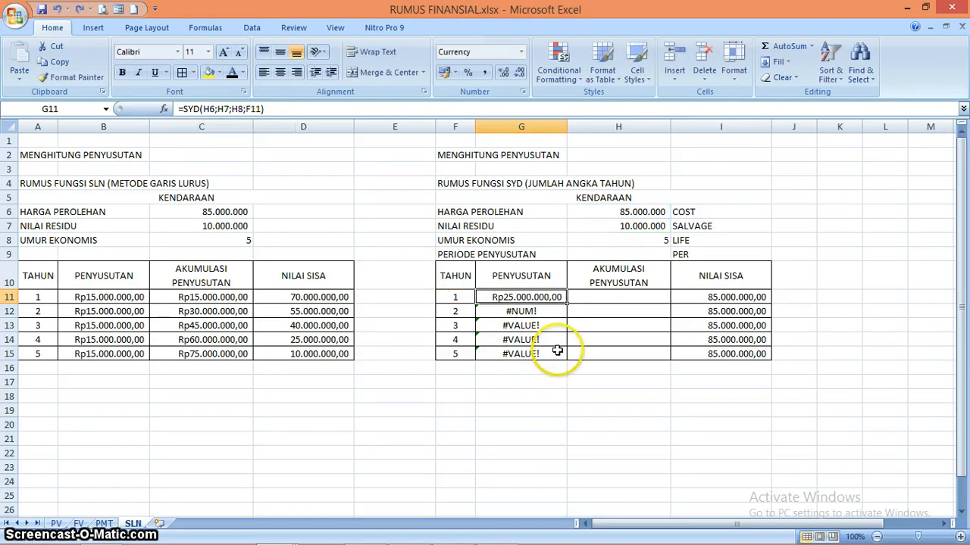
key(ctrl+z)
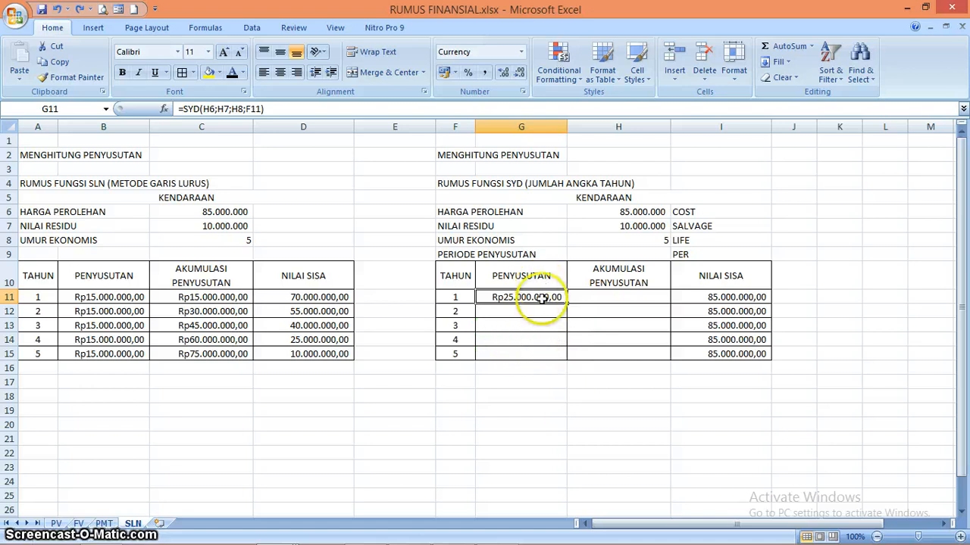
Make the cost, salvage and life references in the G11 formula absolute, giving =SYD($H$6;$H$7;$H$8;F11)
click(210, 109)
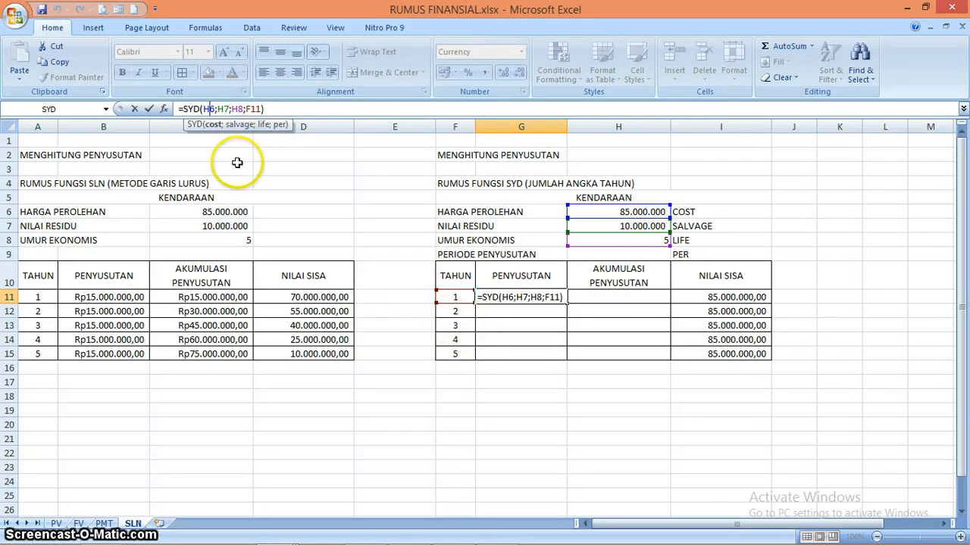
key(F4)
key(Right)
key(Right)
key(F4)
key(Right)
key(Right)
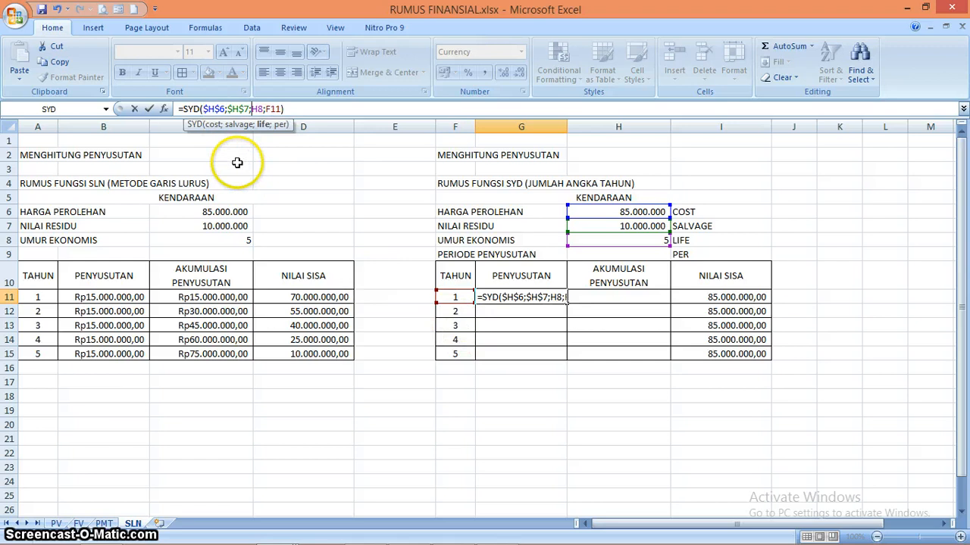
key(F4)
key(Return)
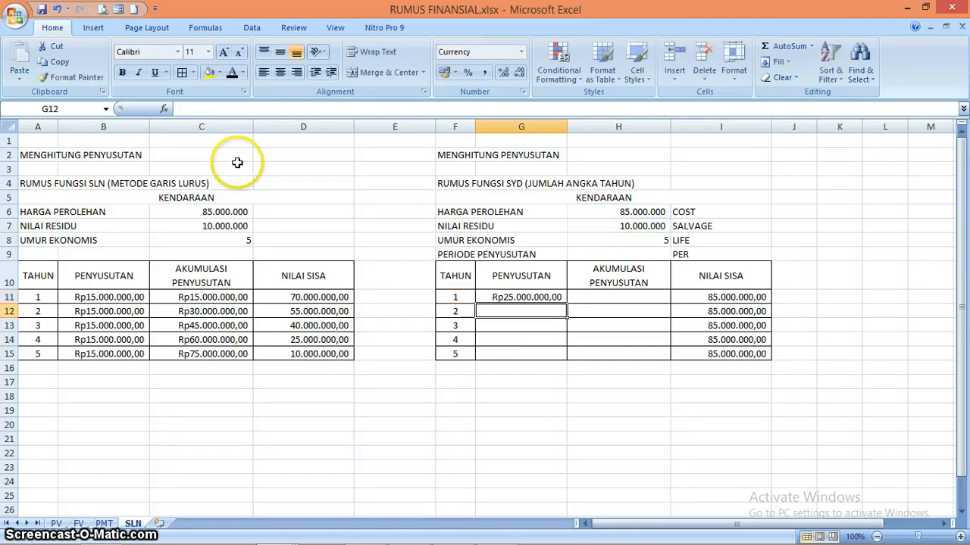
Fill the SYD formula with absolute references from G11 down to G15 for years 2 to 5
click(522, 297)
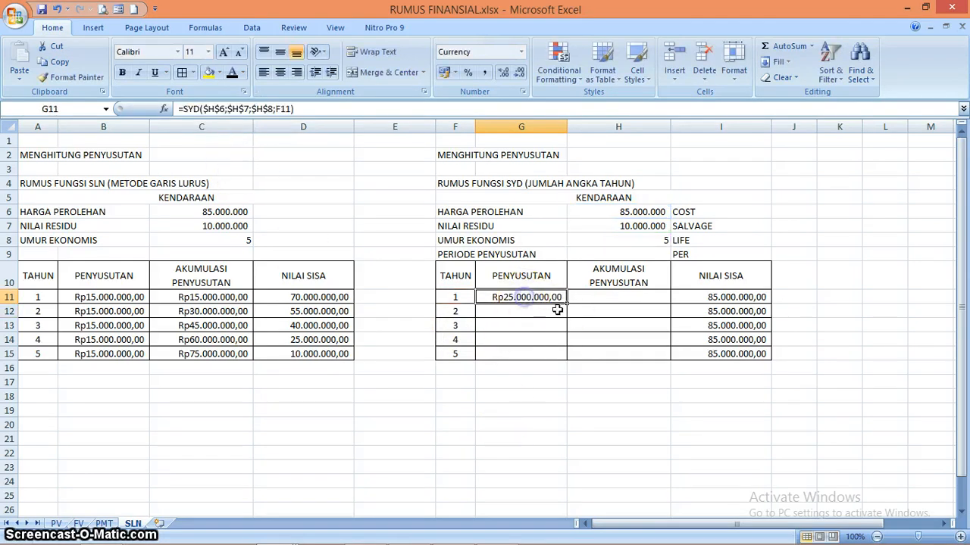
drag(566, 300, 568, 356)
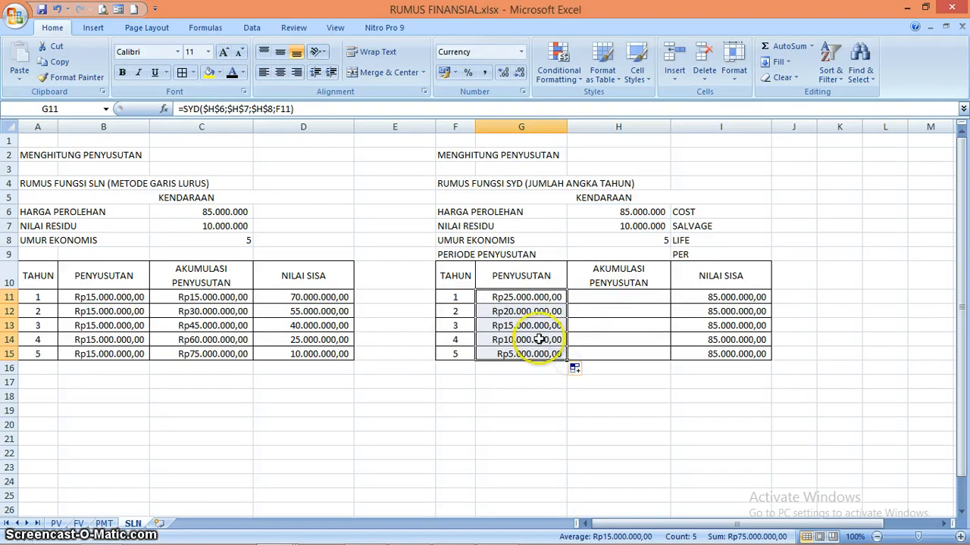
click(537, 339)
click(506, 345)
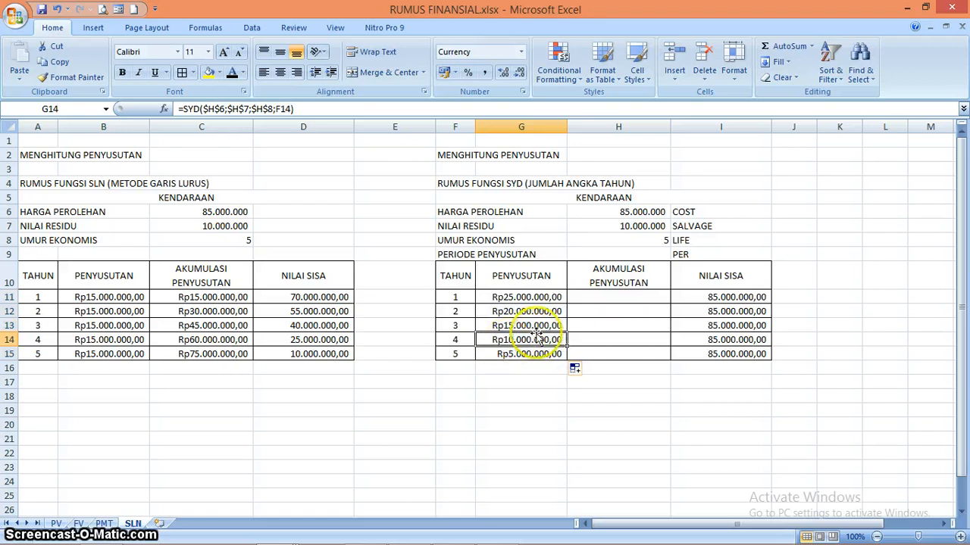
Enter =G11 in H11 as the year 1 AKUMULASI PENYUSUTAN of the SYD table
click(626, 297)
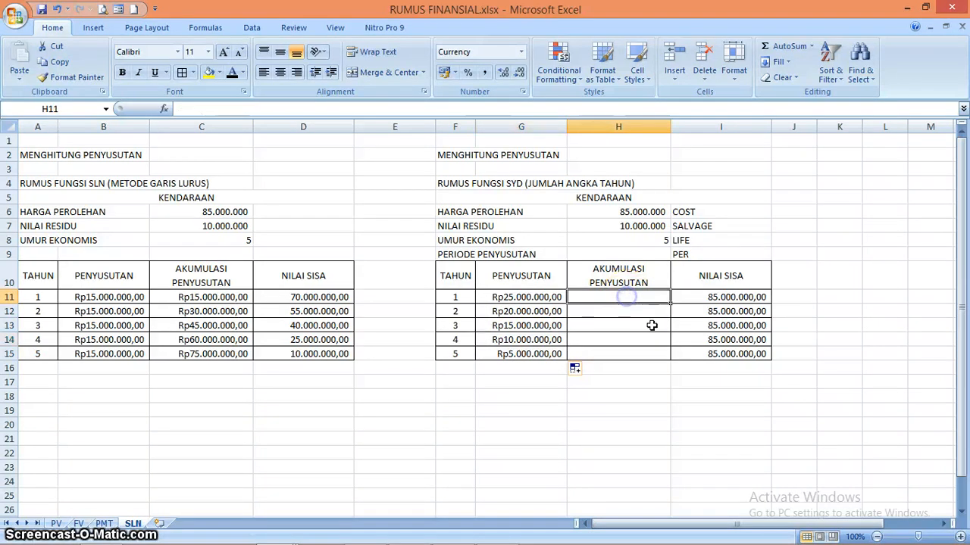
text(=)
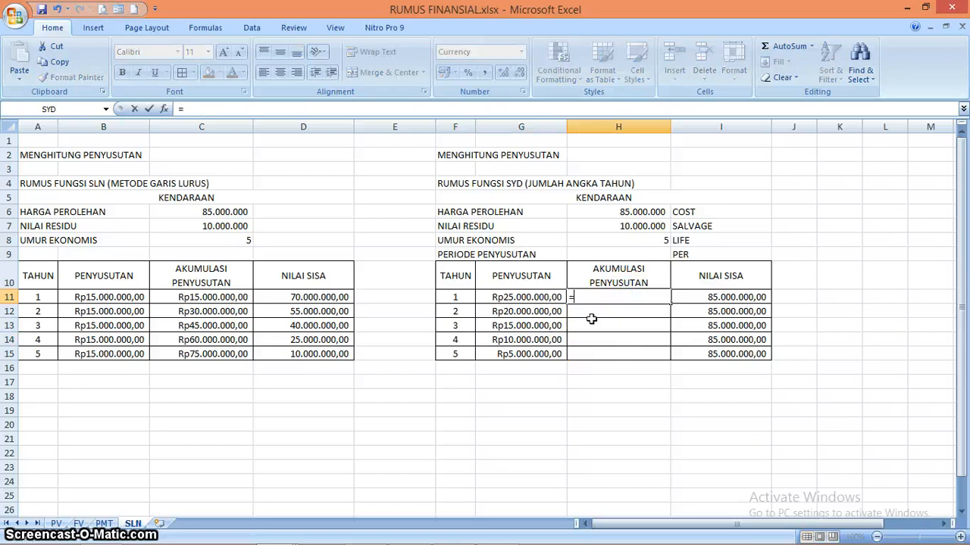
click(539, 296)
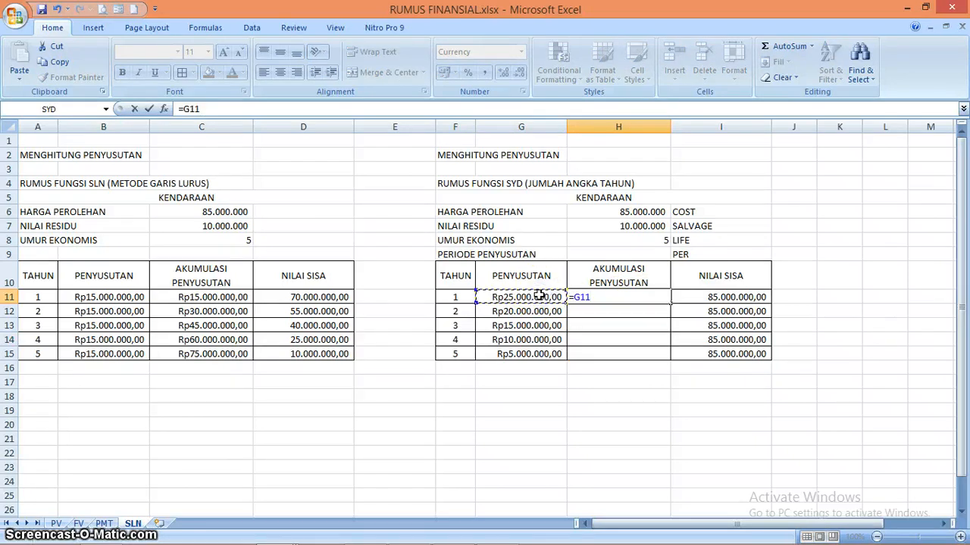
key(Return)
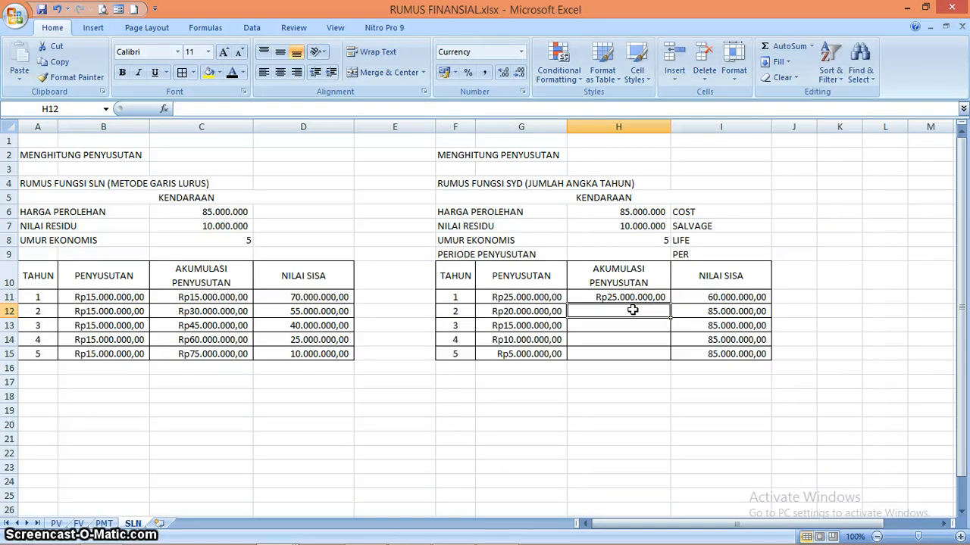
Enter =H11+G12 in H12 for the year 2 AKUMULASI PENYUSUTAN and fill the formula down to H15
text(=)
key(Up)
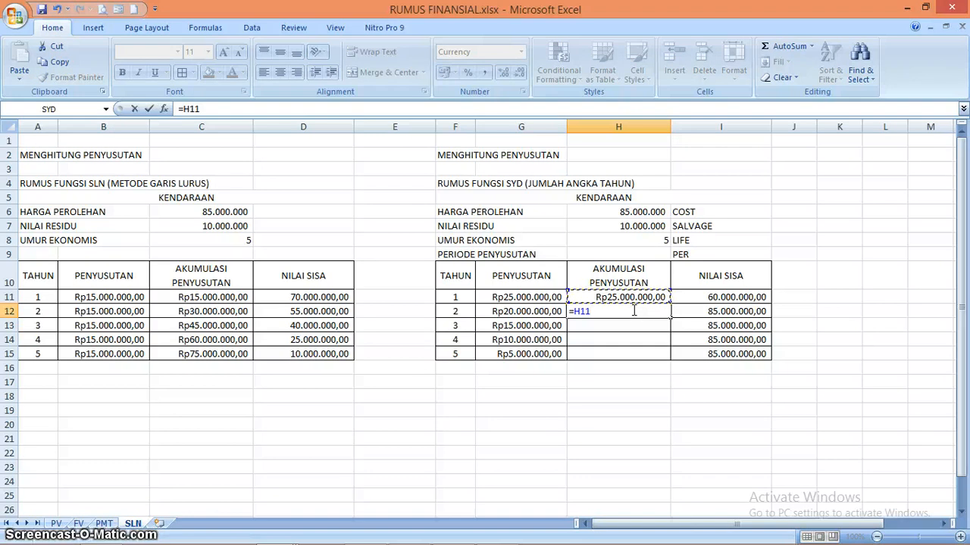
text(+)
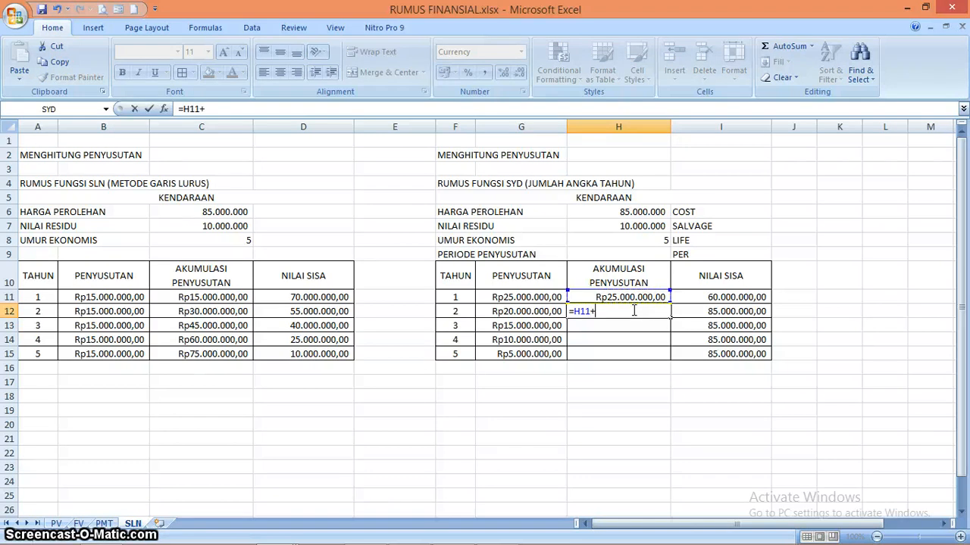
click(528, 312)
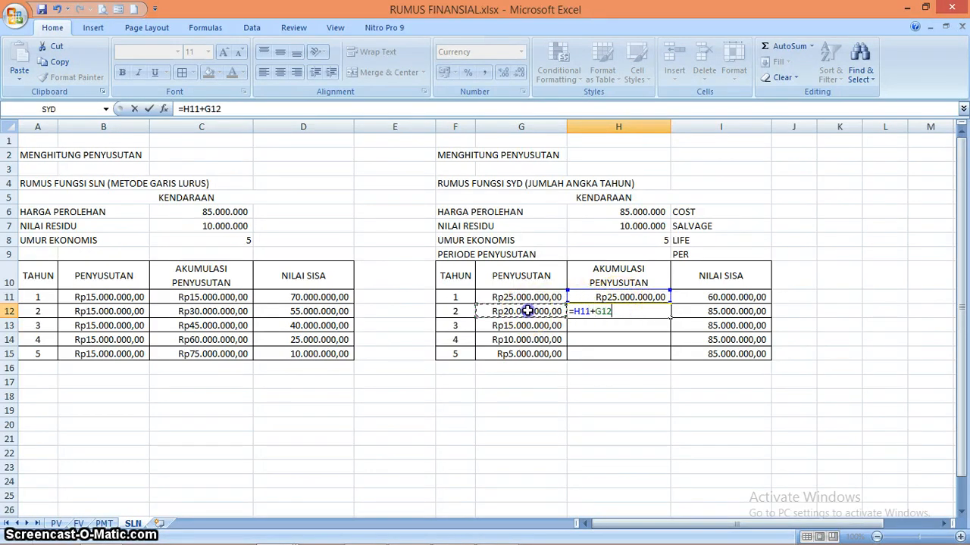
key(Return)
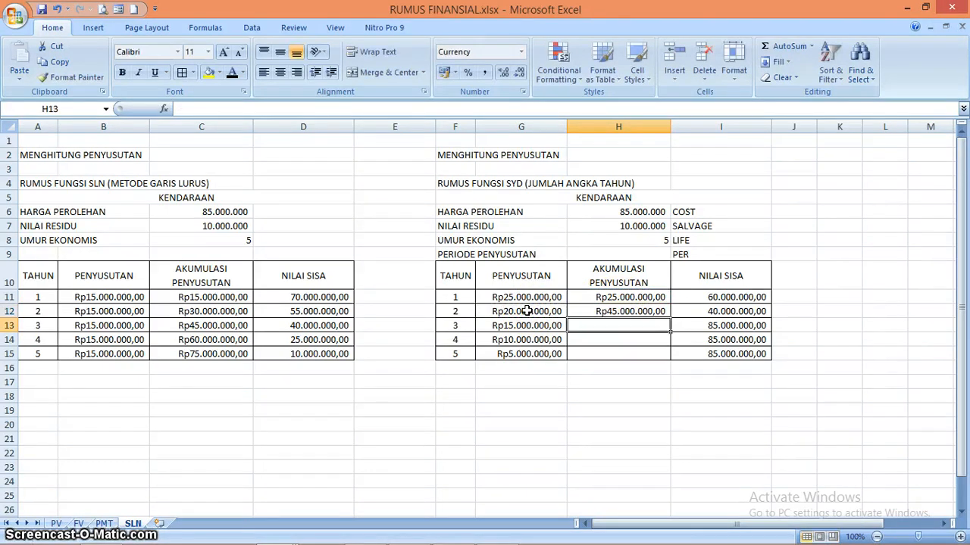
click(640, 311)
drag(671, 319, 671, 359)
click(751, 351)
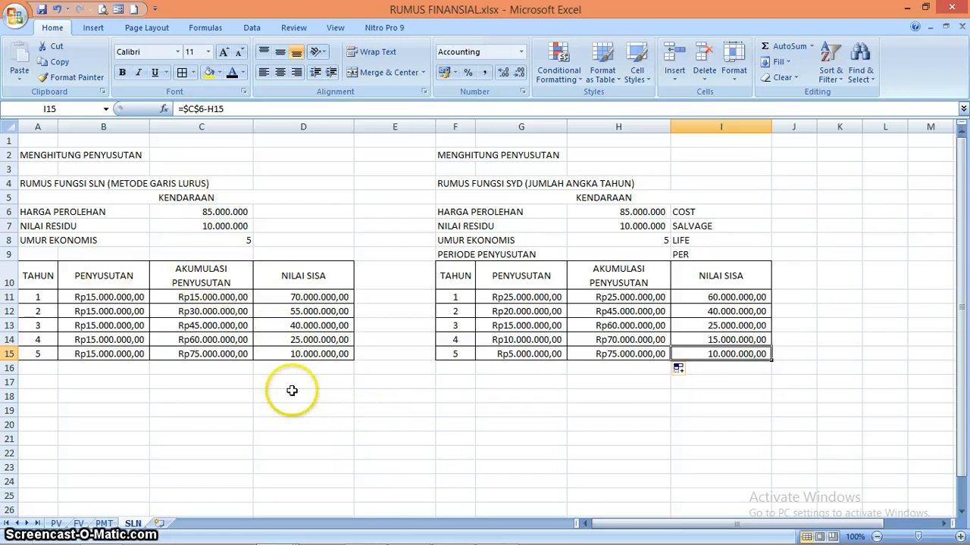
Open the name of the SLN worksheet for editing
double_click(140, 524)
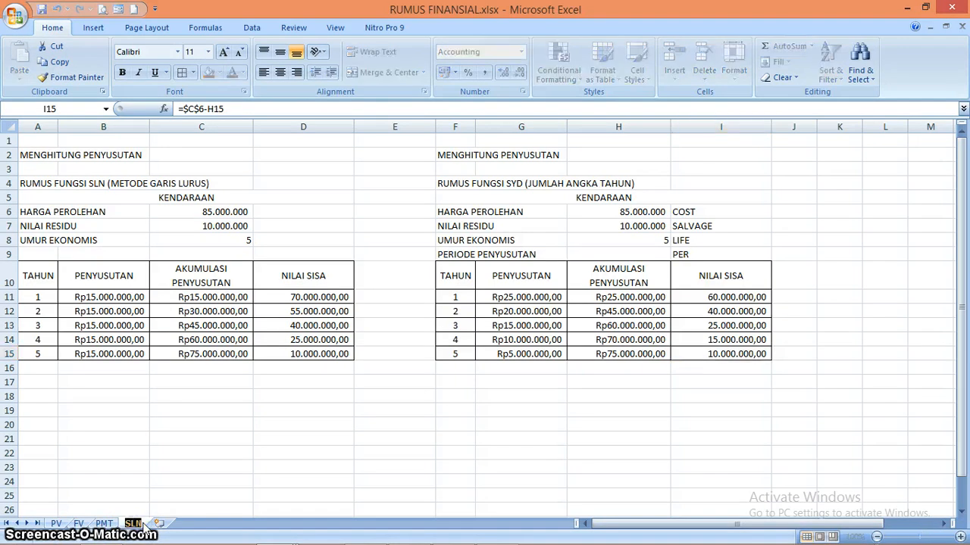